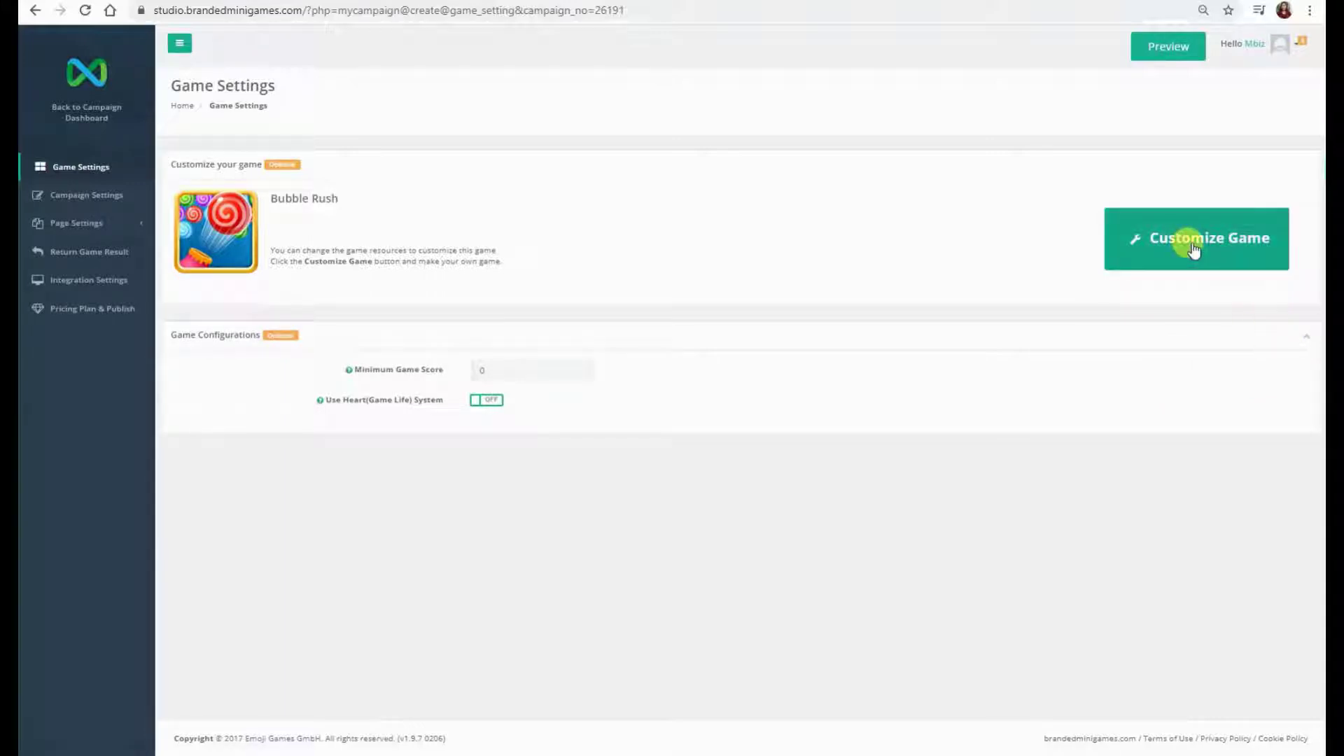
# Open the Bubble Rush game customization editor and show the Brand Logo object's settings.
pyautogui.click(1190, 240)
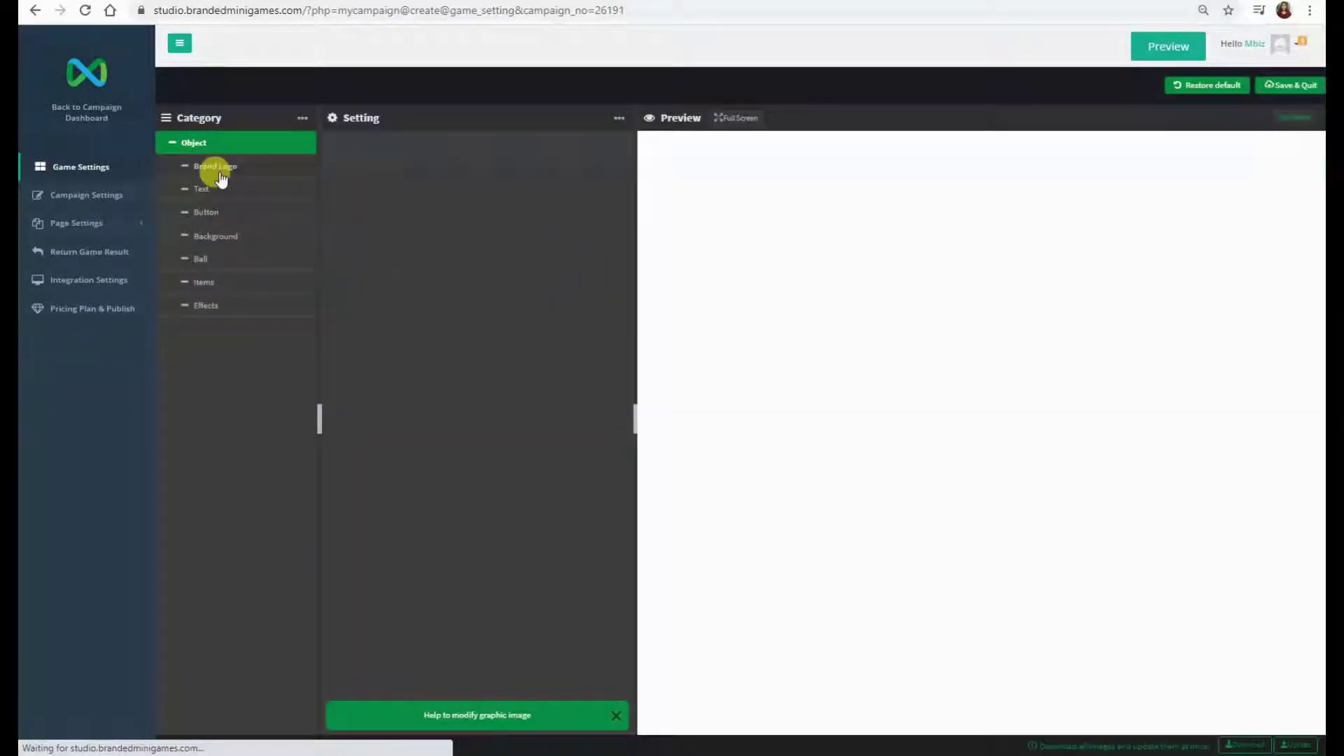
pyautogui.click(214, 168)
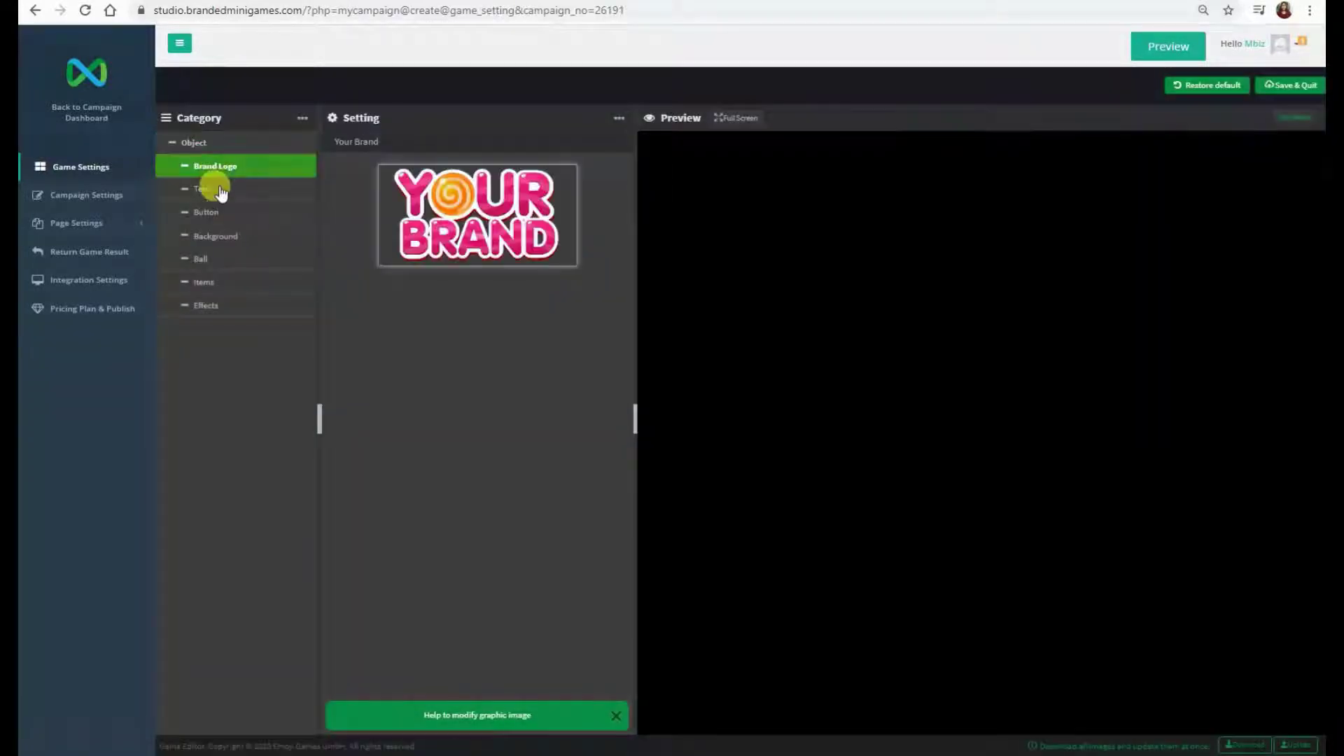
pyautogui.click(218, 195)
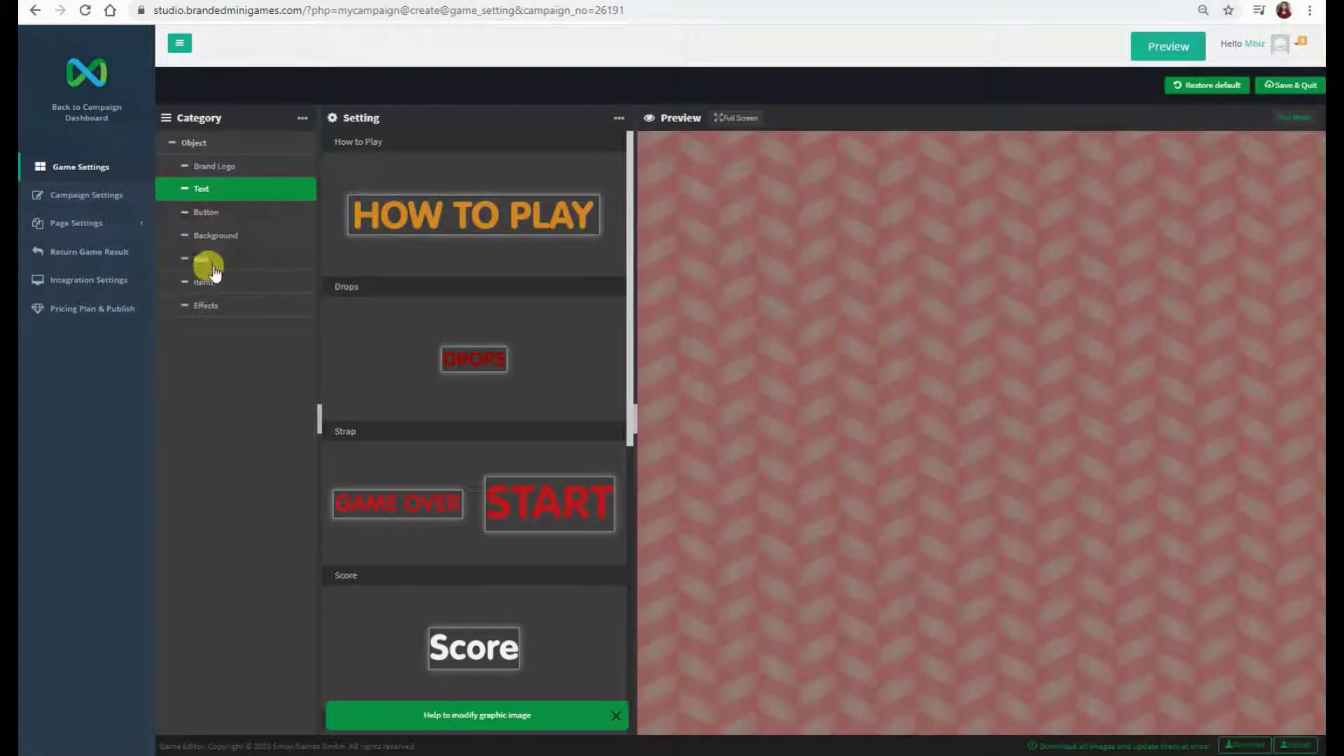
pyautogui.click(223, 172)
# Replace the brand logo image with BMG Logo.png, save the customized game and confirm publishing it.
pyautogui.moveTo(481, 203)
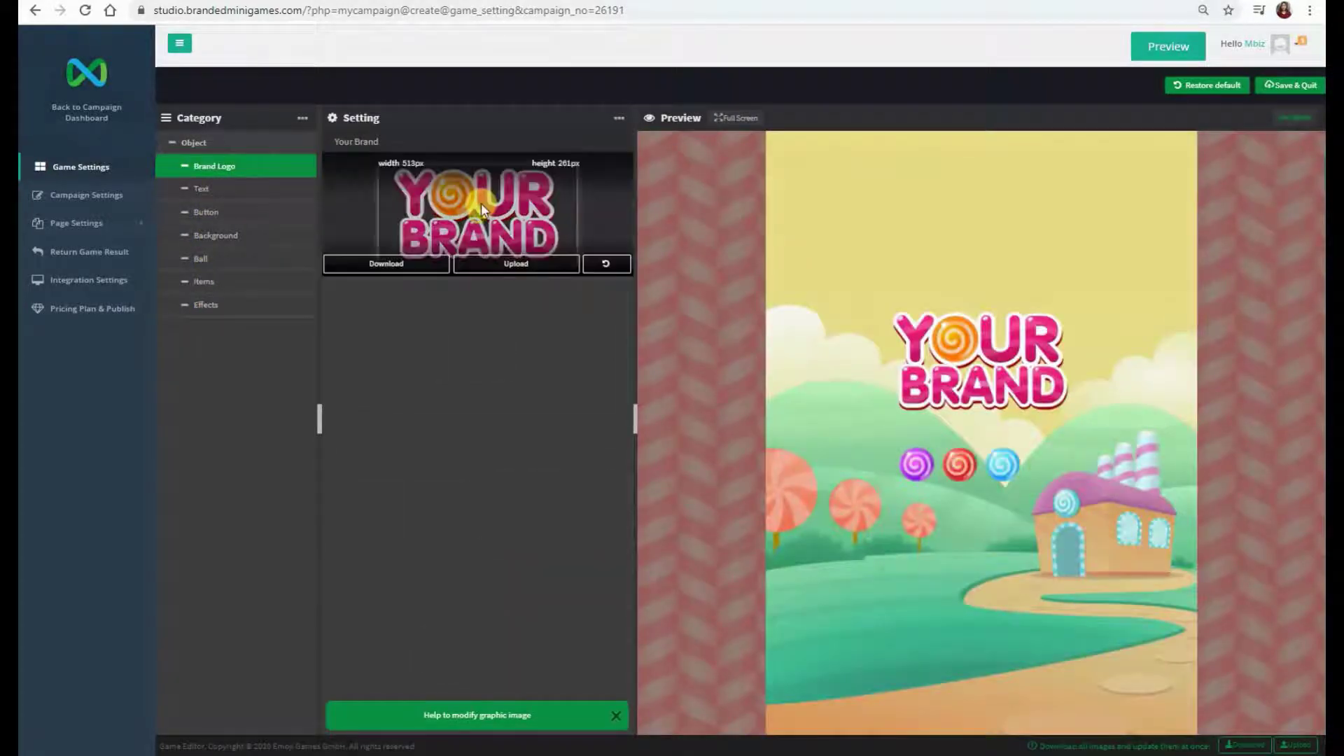
pyautogui.click(504, 262)
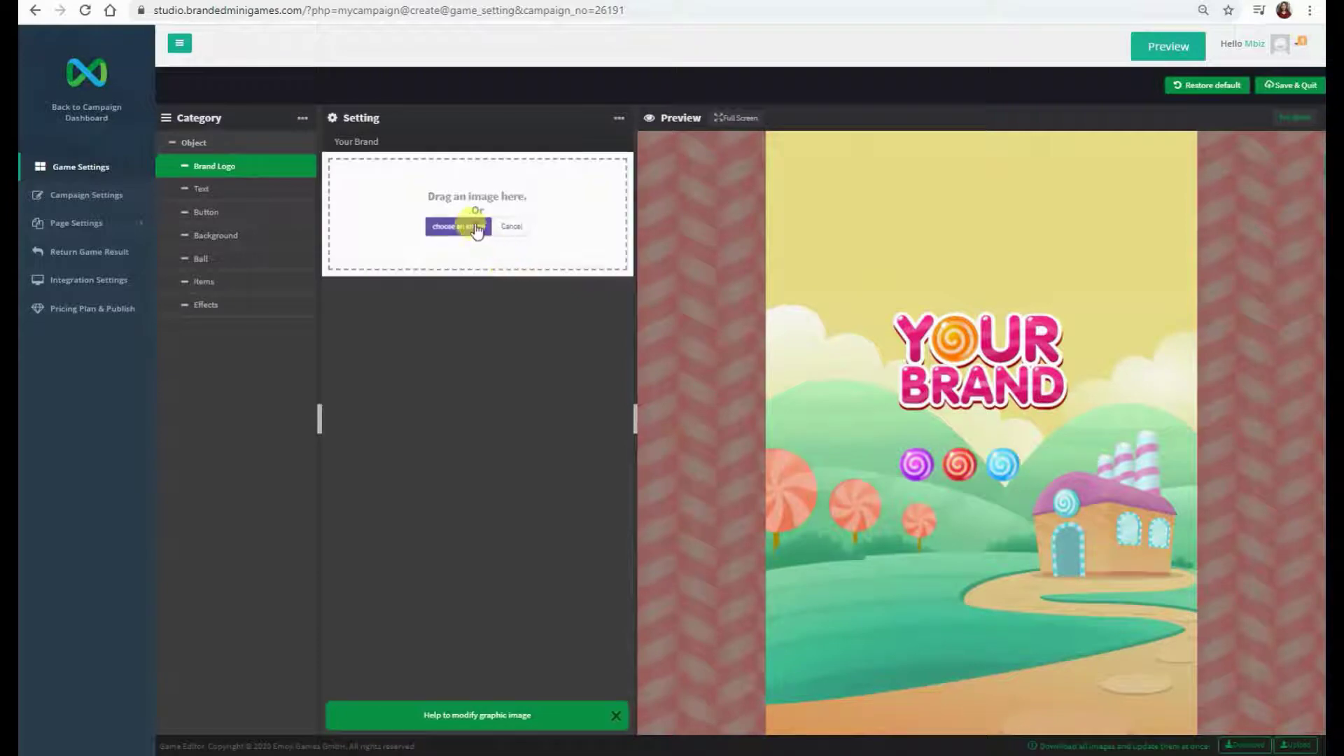
pyautogui.click(480, 225)
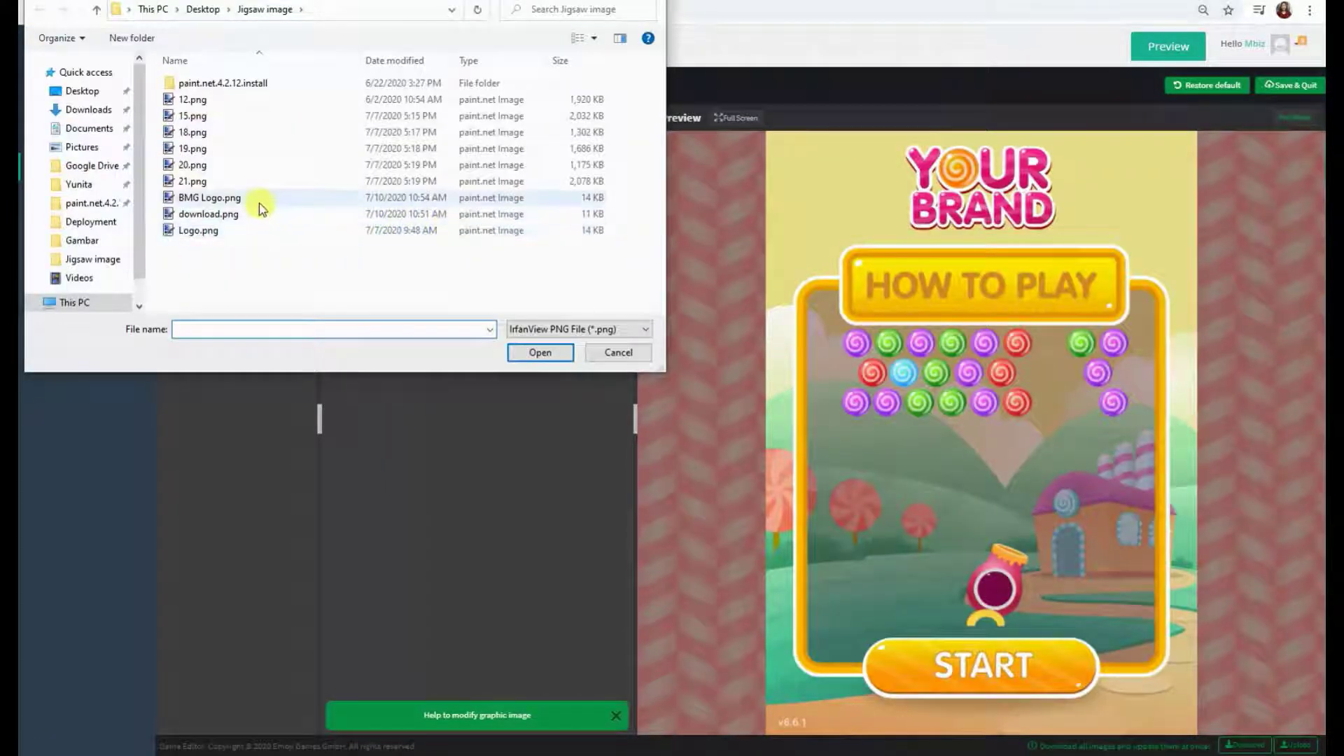
pyautogui.click(258, 203)
pyautogui.click(534, 352)
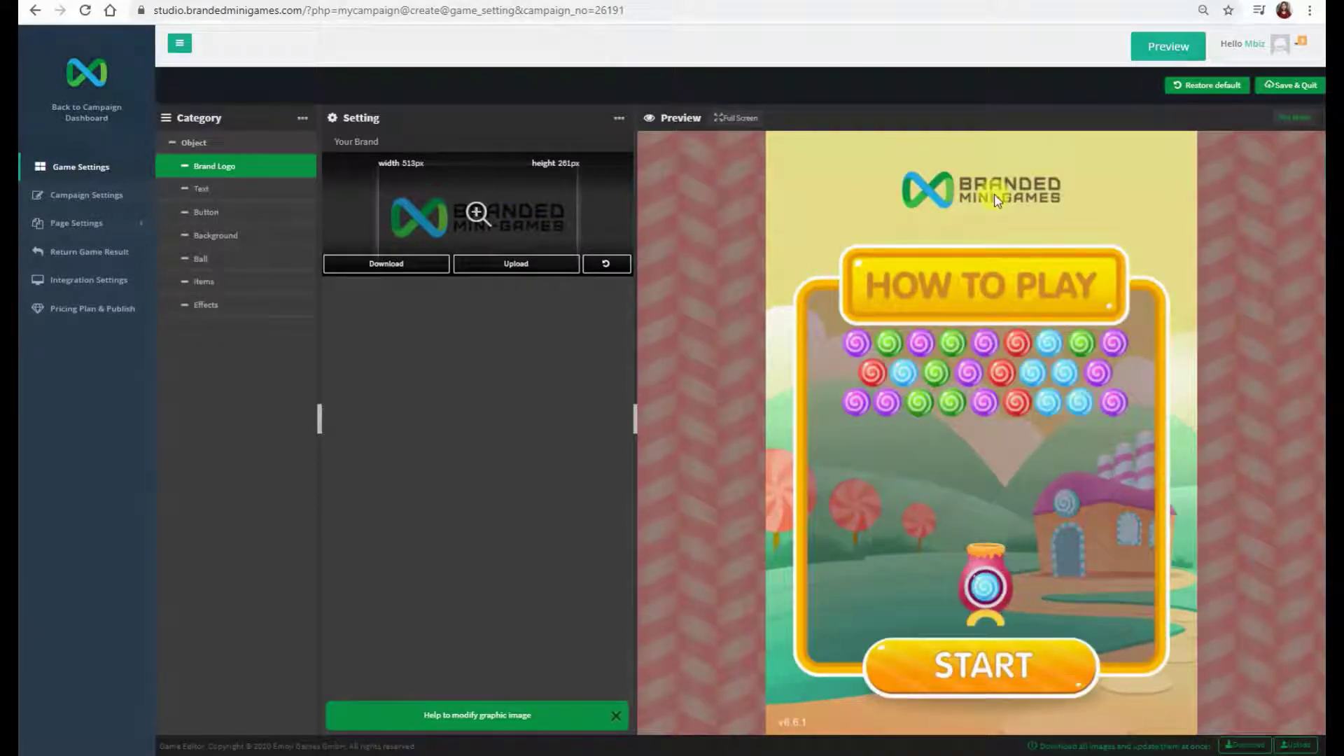
pyautogui.click(1274, 85)
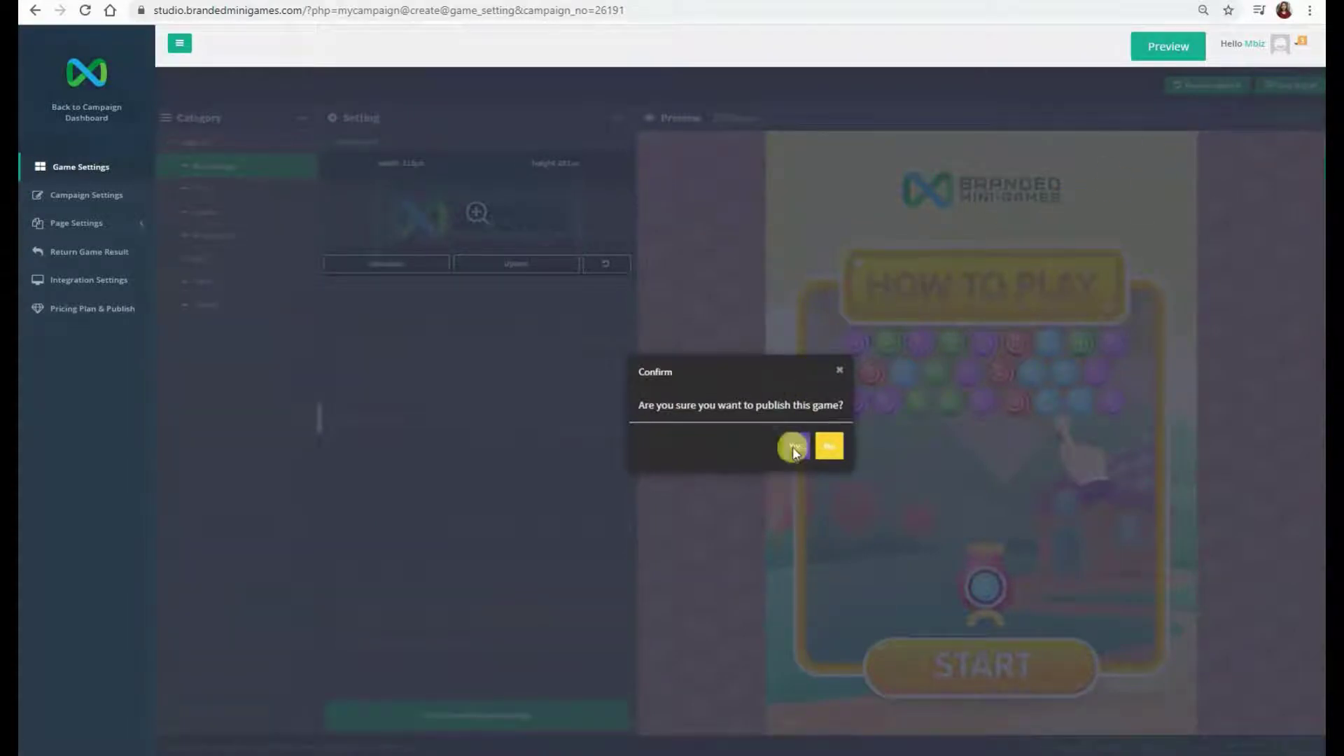
pyautogui.click(793, 447)
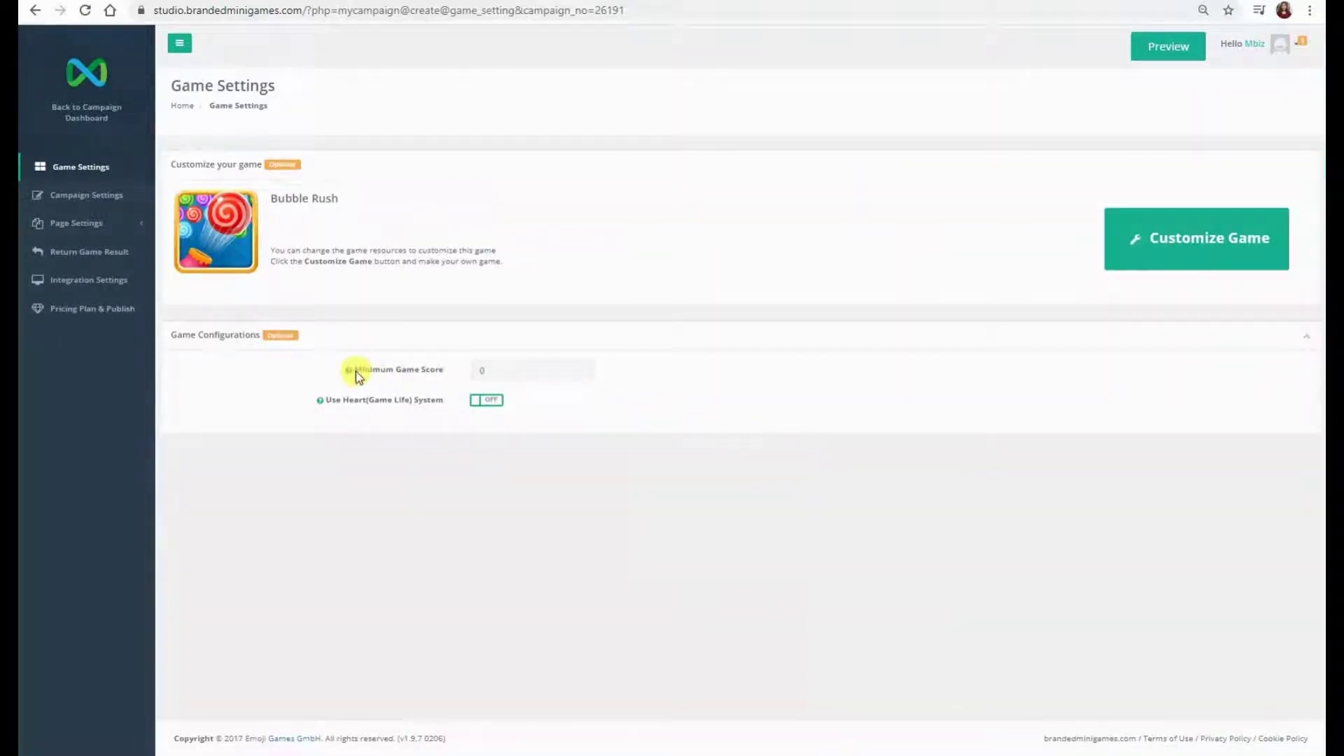
# Set the minimum game score to 0 in the game configurations.
pyautogui.moveTo(356, 371); pyautogui.dragTo(443, 373)
pyautogui.click(511, 371)
pyautogui.press('BackSpace')
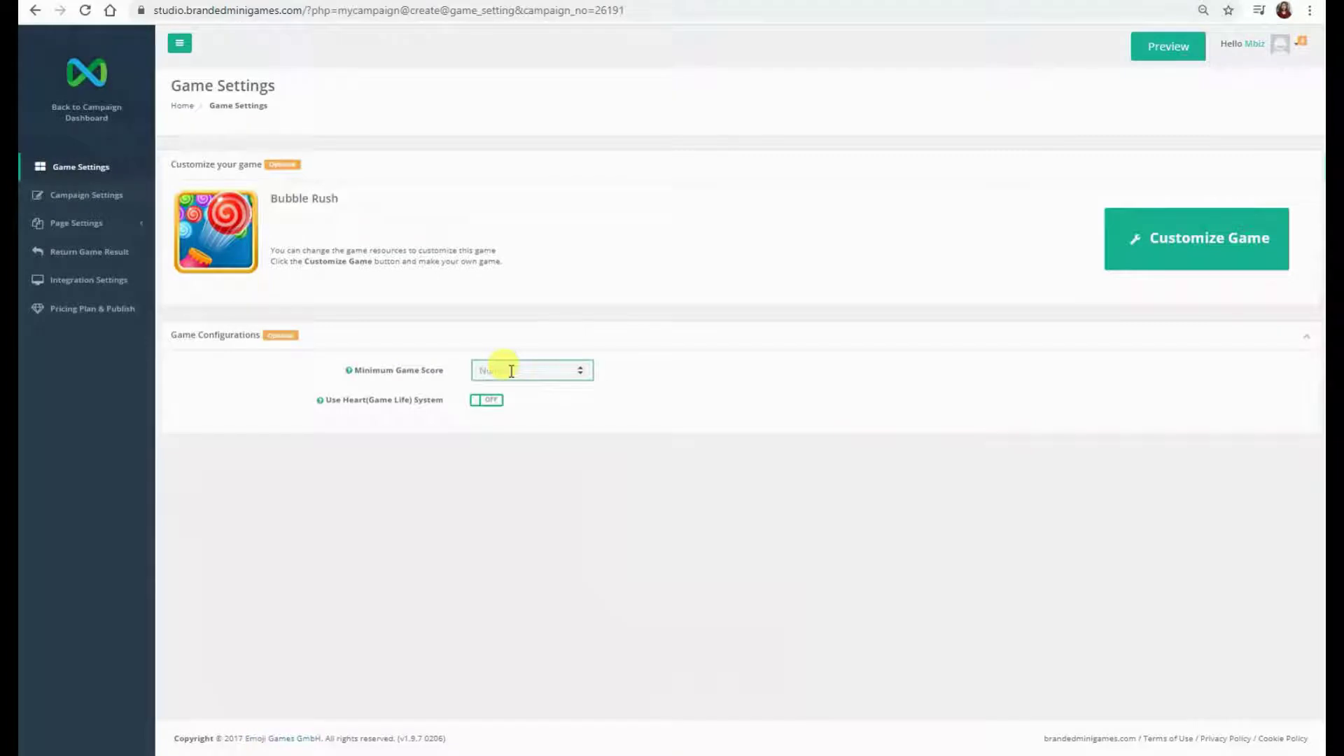
pyautogui.write('10')
pyautogui.press('BackSpace')
pyautogui.press('BackSpace')
pyautogui.press('BackSpace')
pyautogui.write('0')
# Turn on the Heart (Game Life) System in the game configurations.
pyautogui.doubleClick(329, 400)
pyautogui.moveTo(344, 402); pyautogui.dragTo(443, 406)
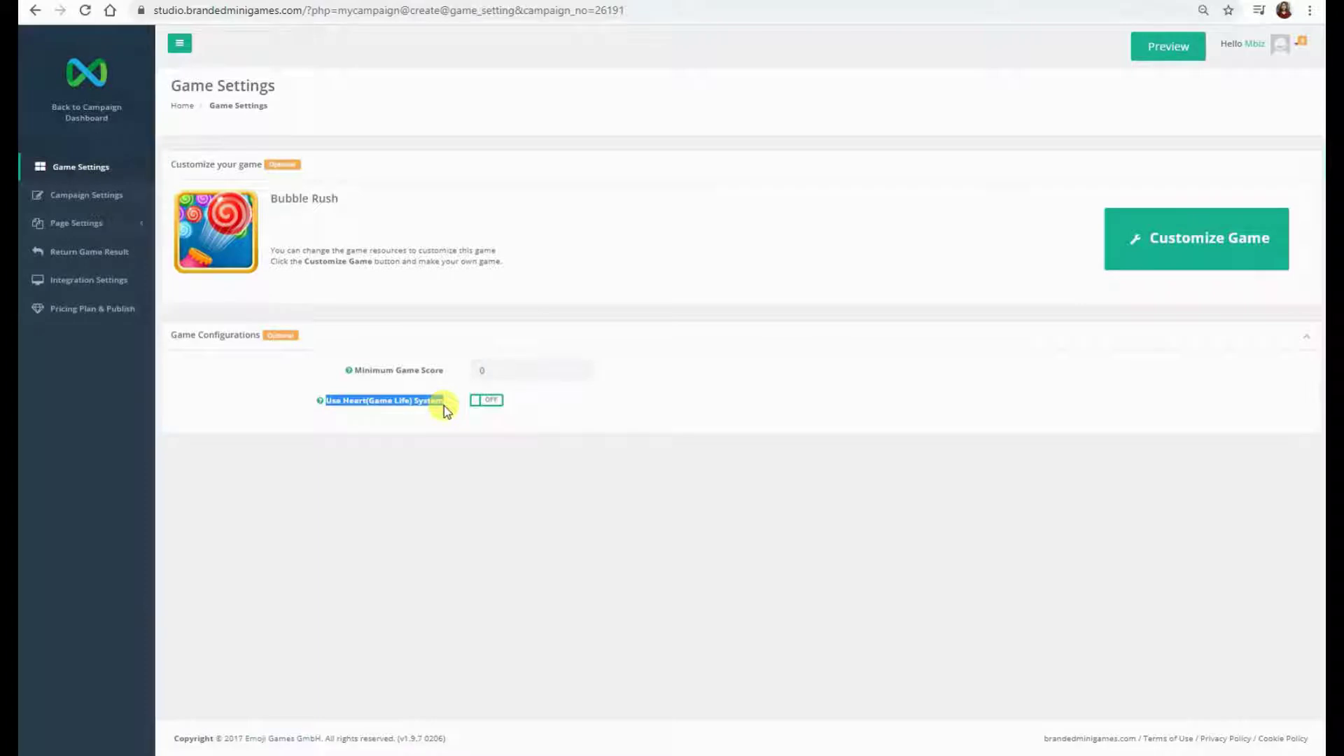
pyautogui.click(444, 407)
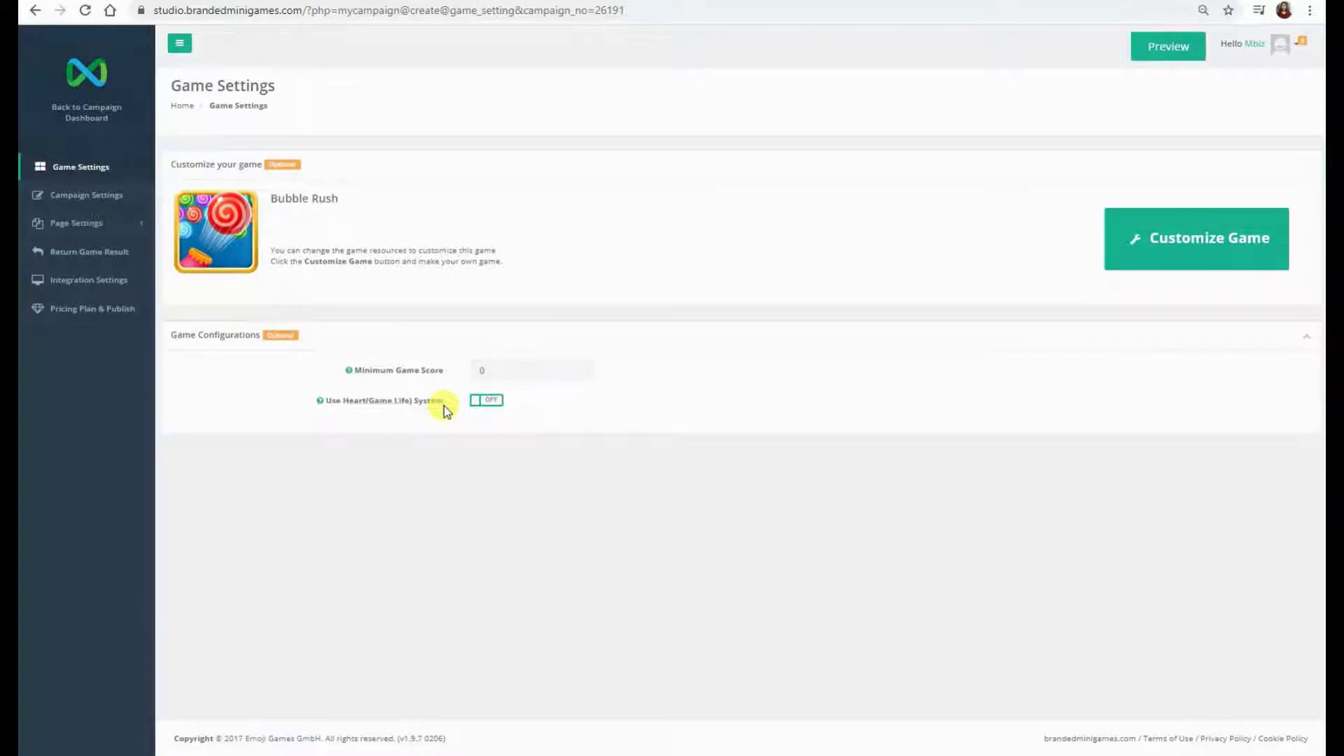
pyautogui.click(476, 406)
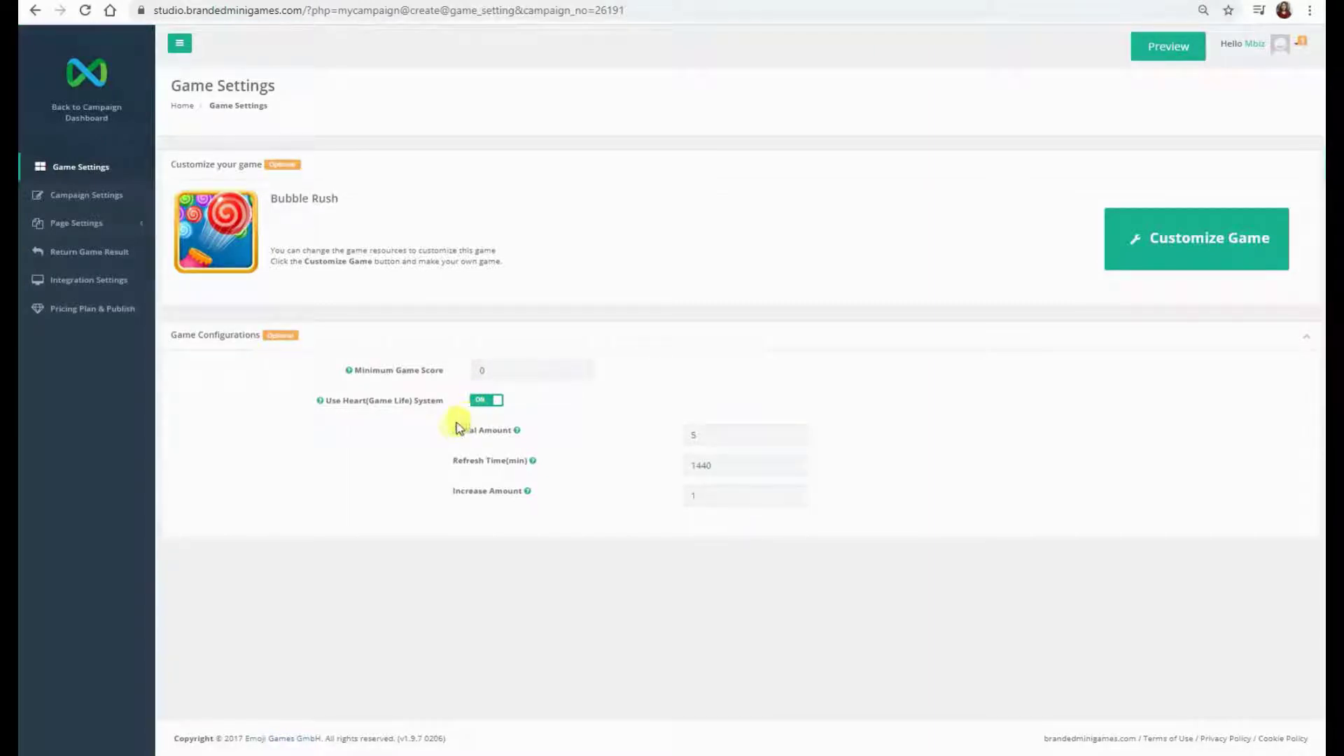
# Review the heart system's initial amount and refresh time, and set its increase amount to 1.
pyautogui.moveTo(451, 431); pyautogui.dragTo(516, 436)
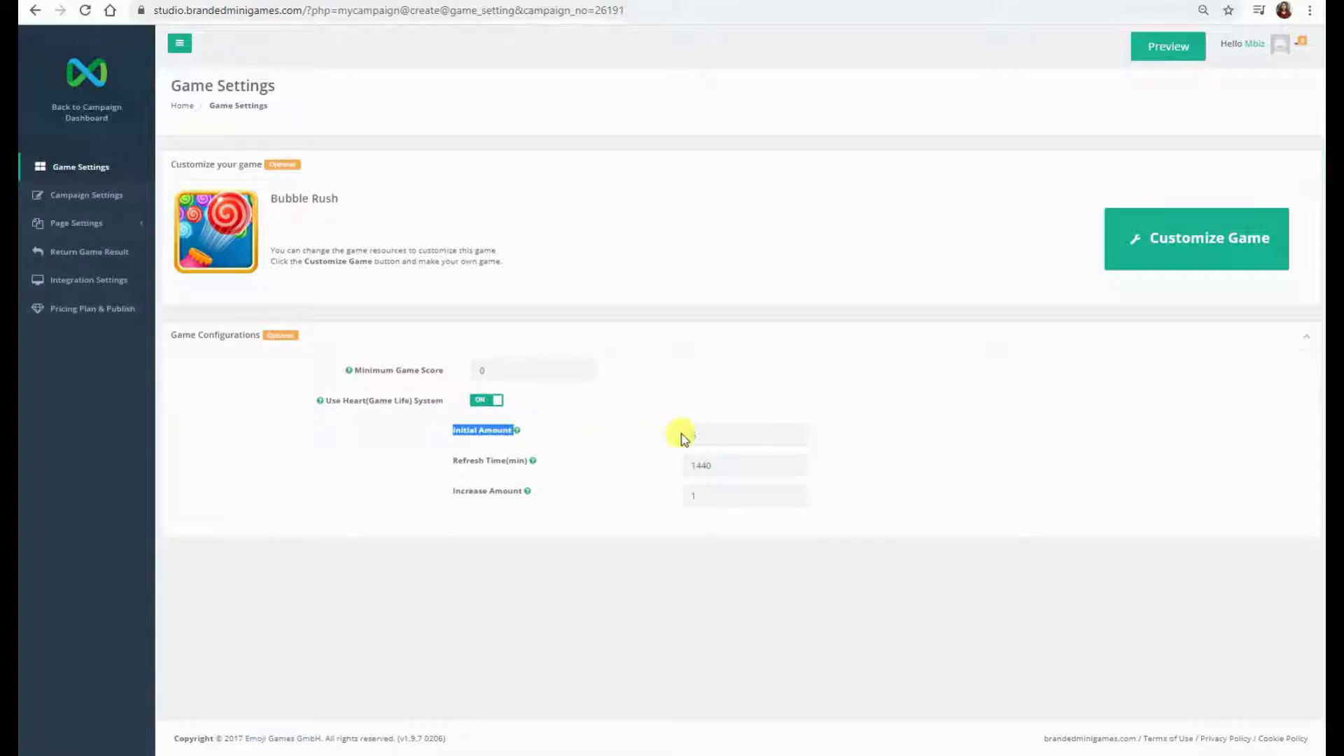
pyautogui.click(707, 434)
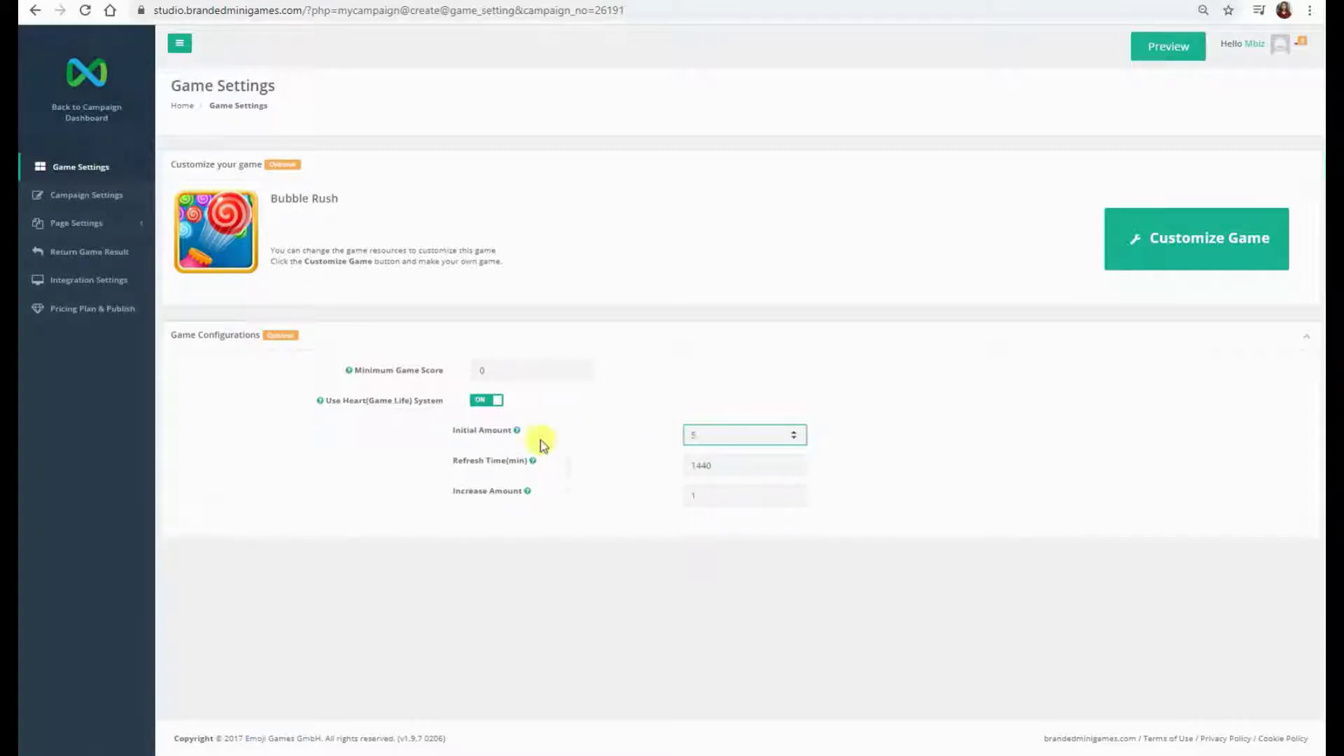
pyautogui.moveTo(451, 462); pyautogui.dragTo(527, 470)
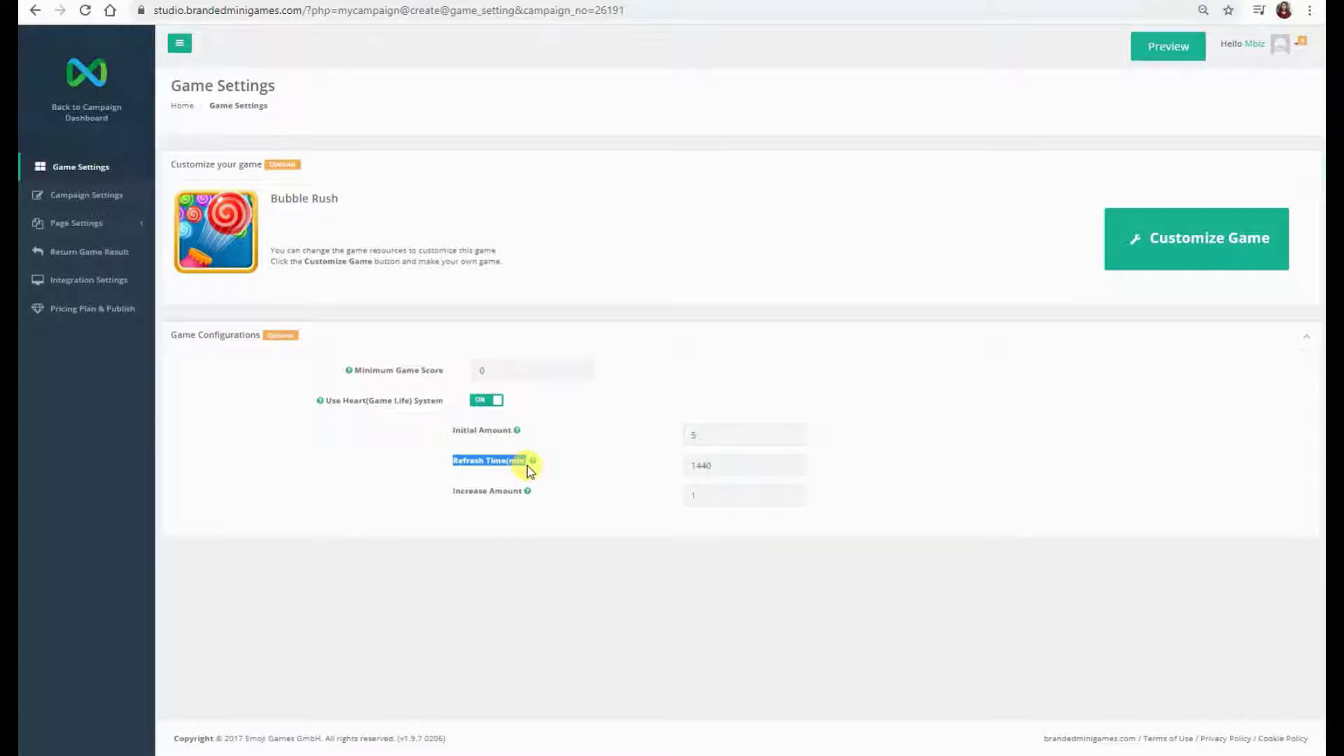
pyautogui.click(728, 465)
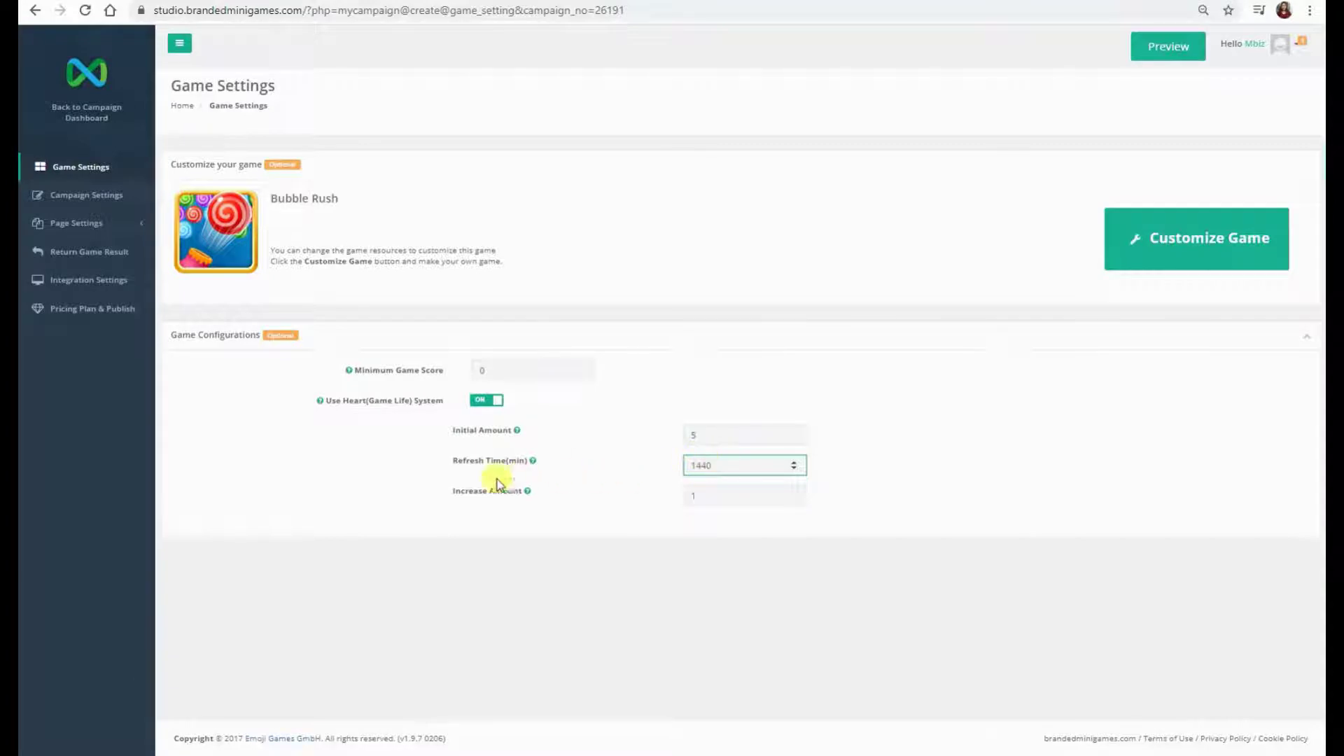
pyautogui.moveTo(451, 493); pyautogui.dragTo(522, 500)
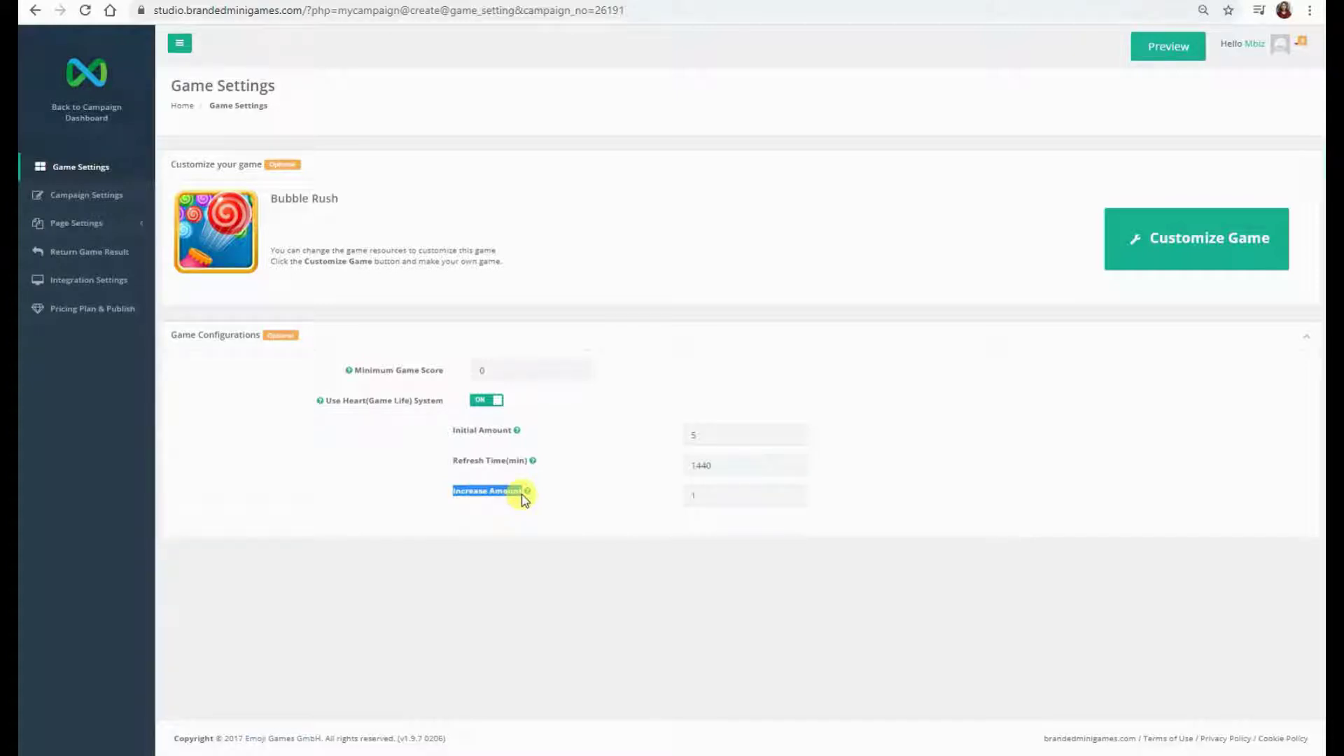
pyautogui.click(704, 495)
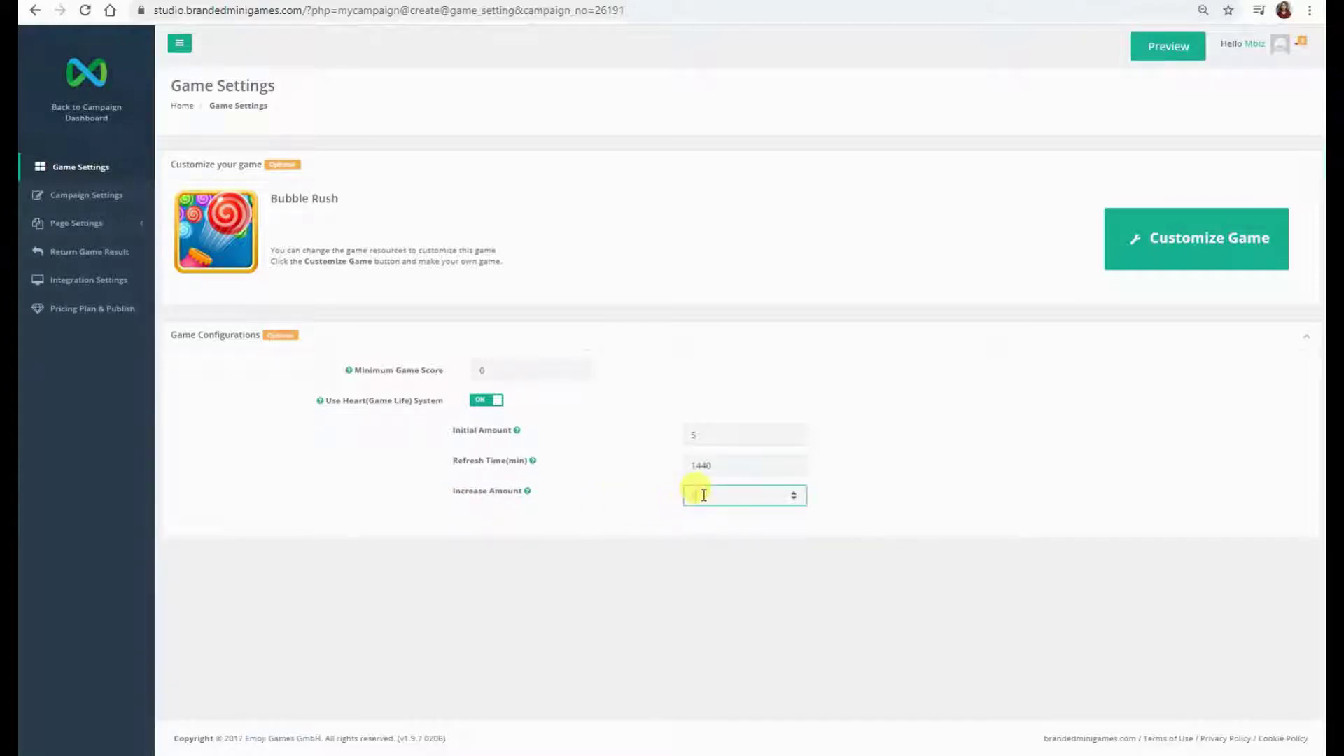
pyautogui.write('1')
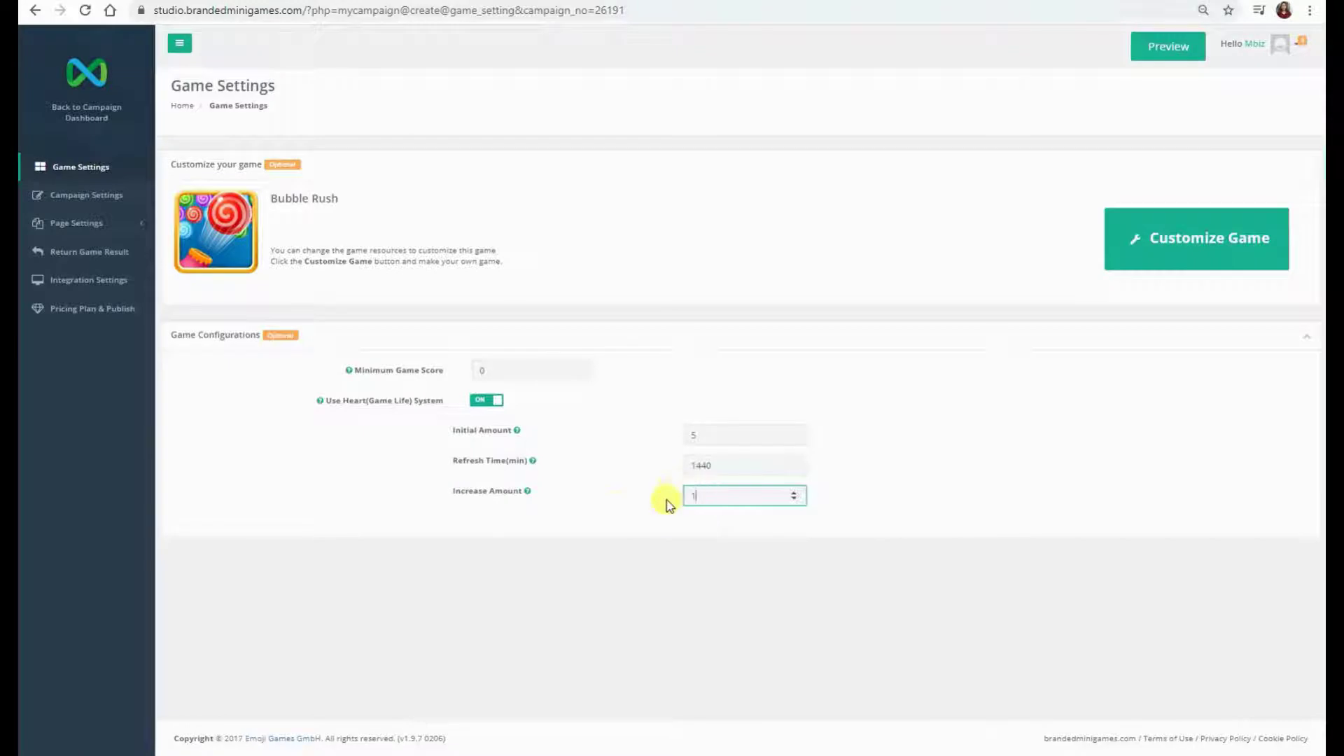
# Open the campaign settings and change the campaign title to "My first campaign".
pyautogui.click(61, 199)
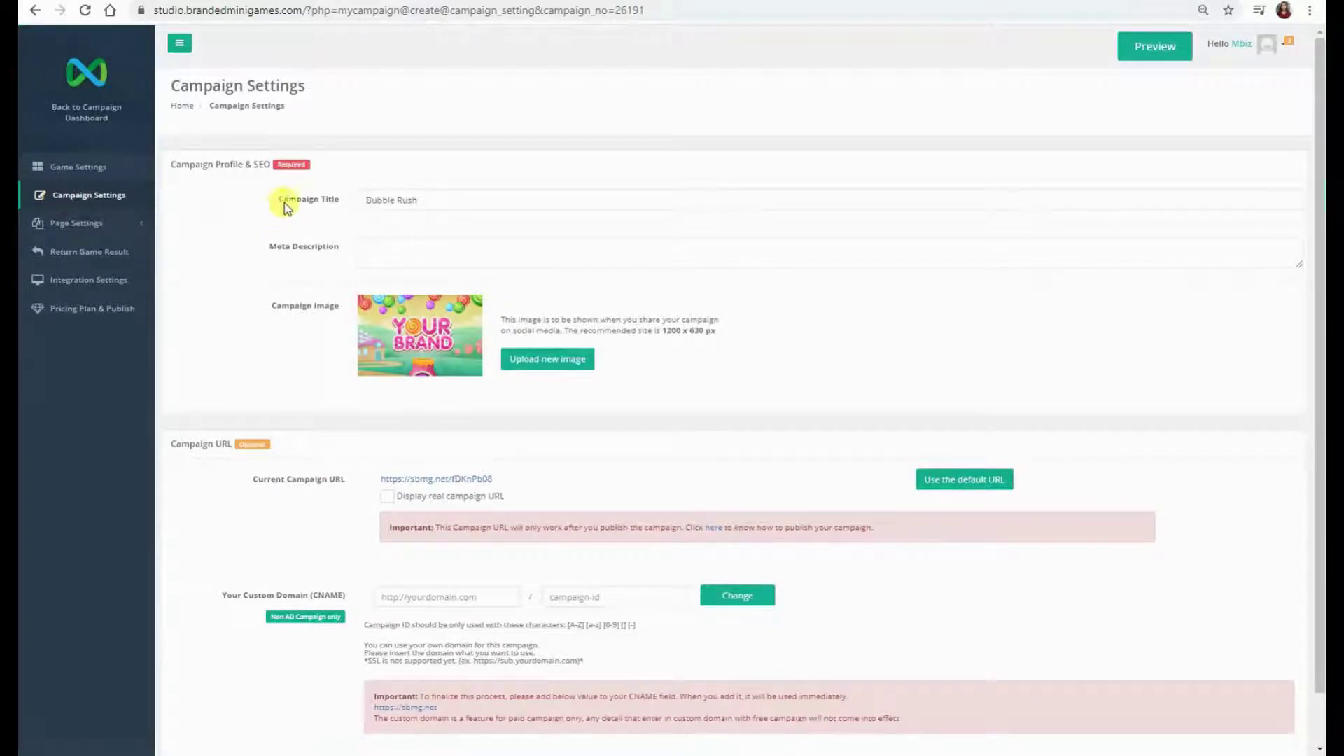
pyautogui.moveTo(284, 203); pyautogui.dragTo(342, 207)
pyautogui.click(343, 208)
pyautogui.tripleClick(434, 203)
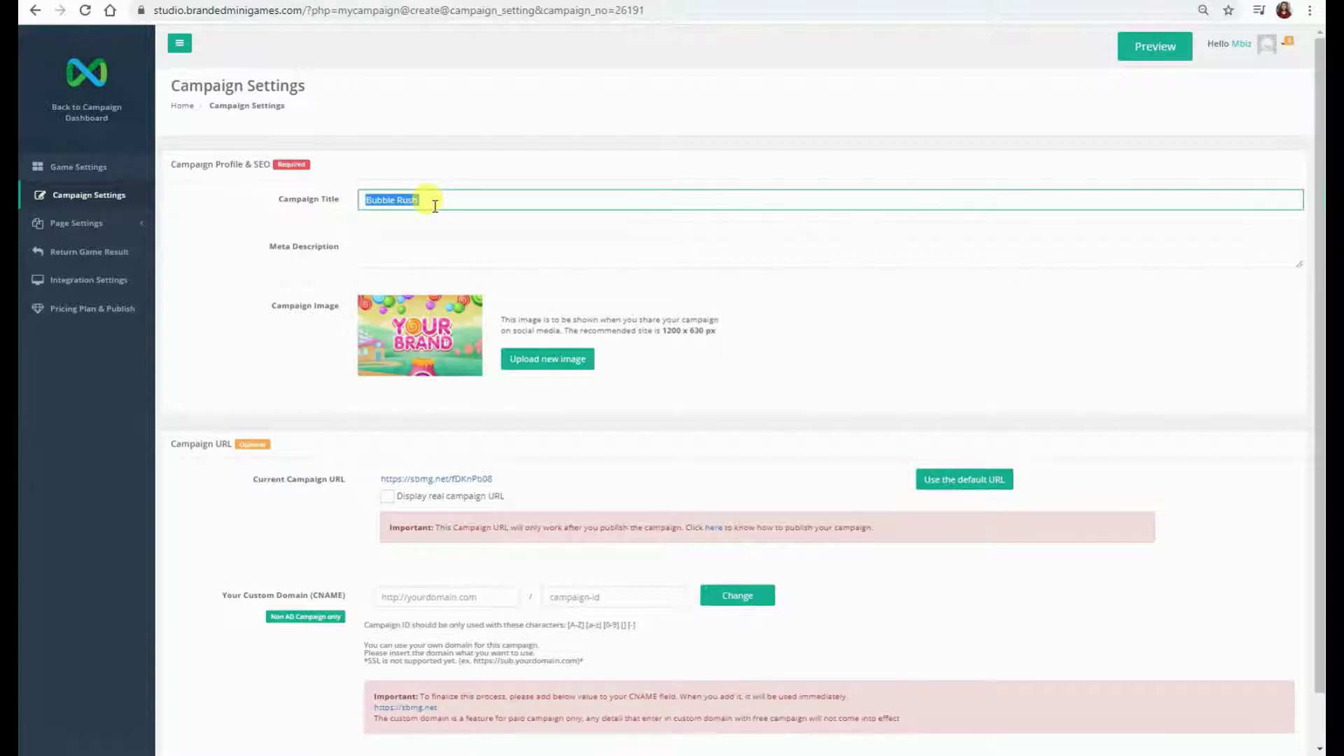
pyautogui.write('My')
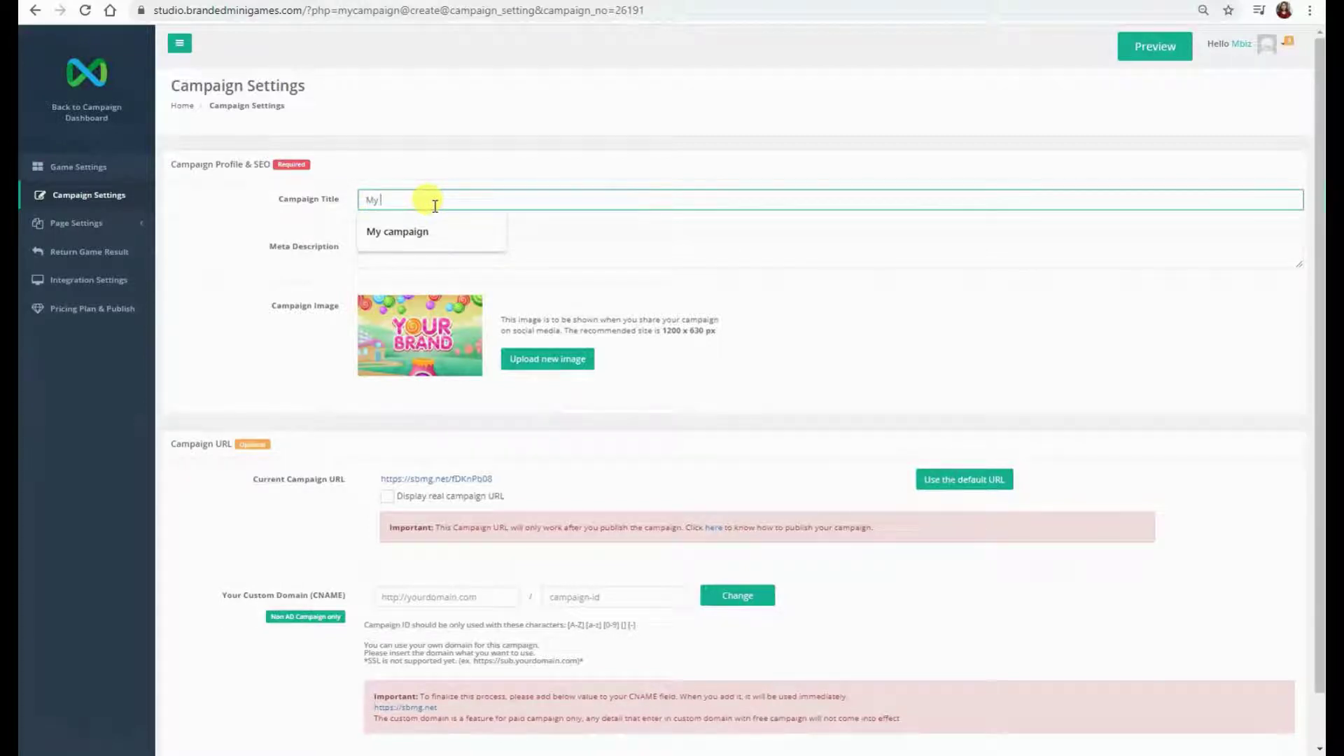
pyautogui.write(' first')
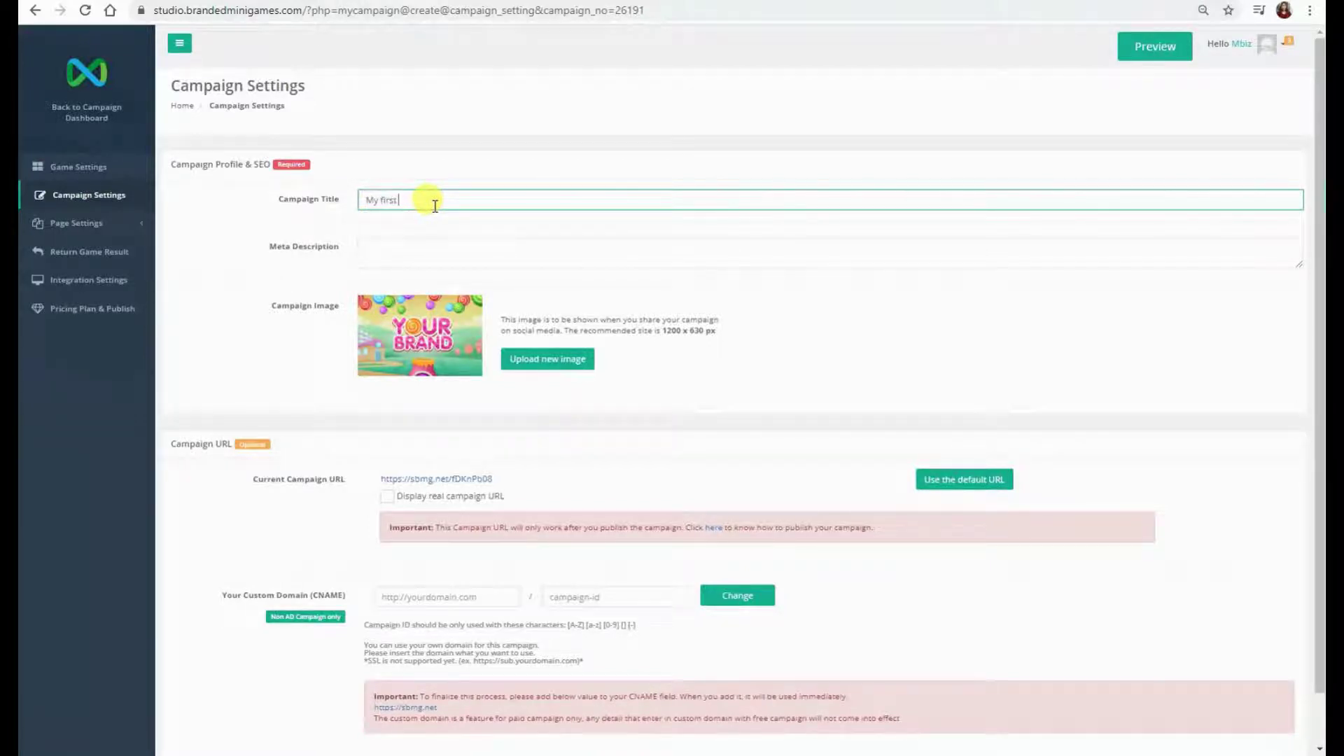
pyautogui.write(' campaign')
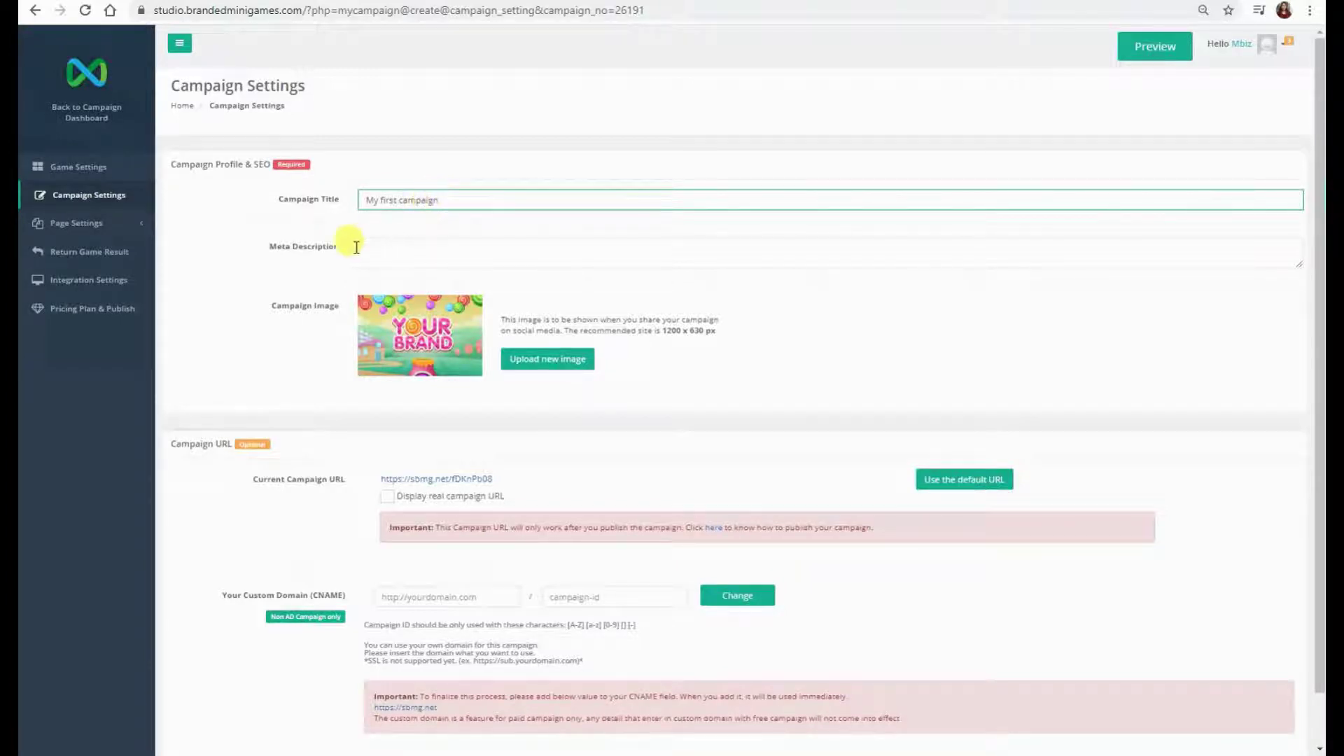
# Enter "Description of my campaign" as the campaign's meta description.
pyautogui.moveTo(271, 247); pyautogui.dragTo(344, 256)
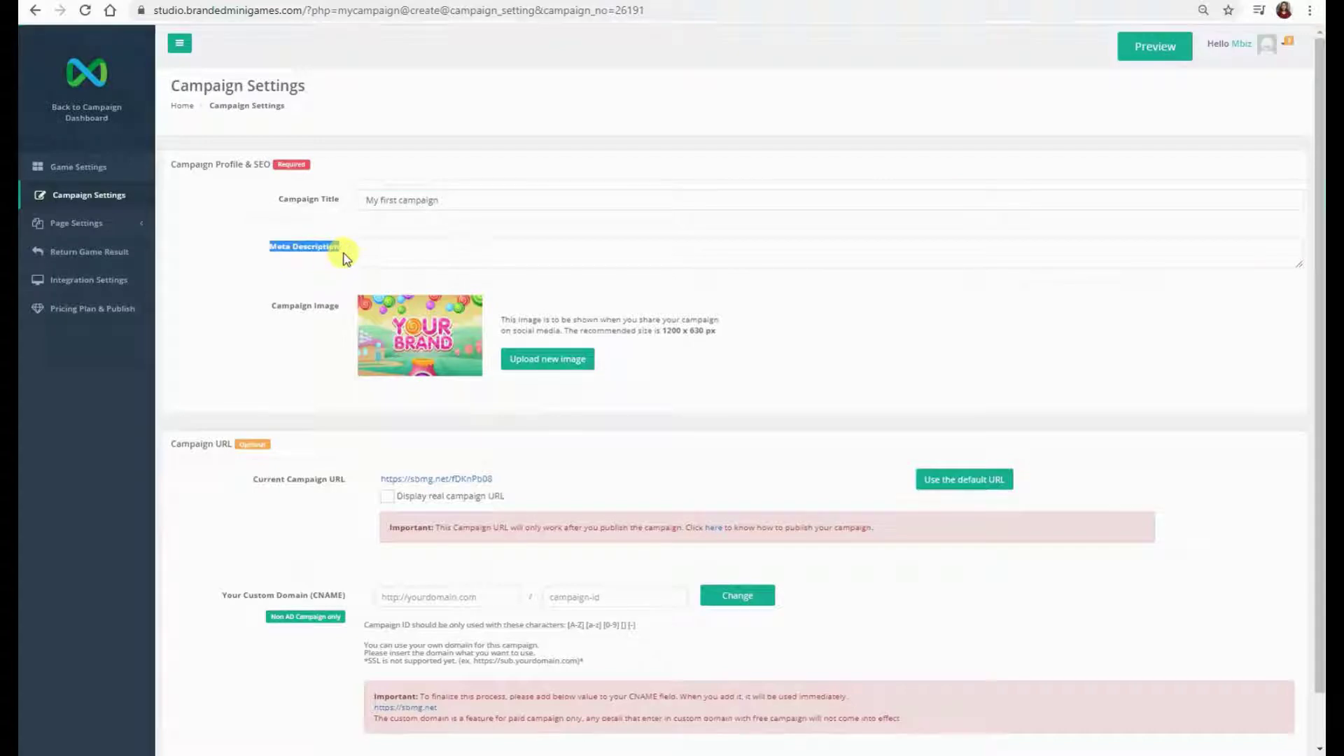
pyautogui.click(377, 257)
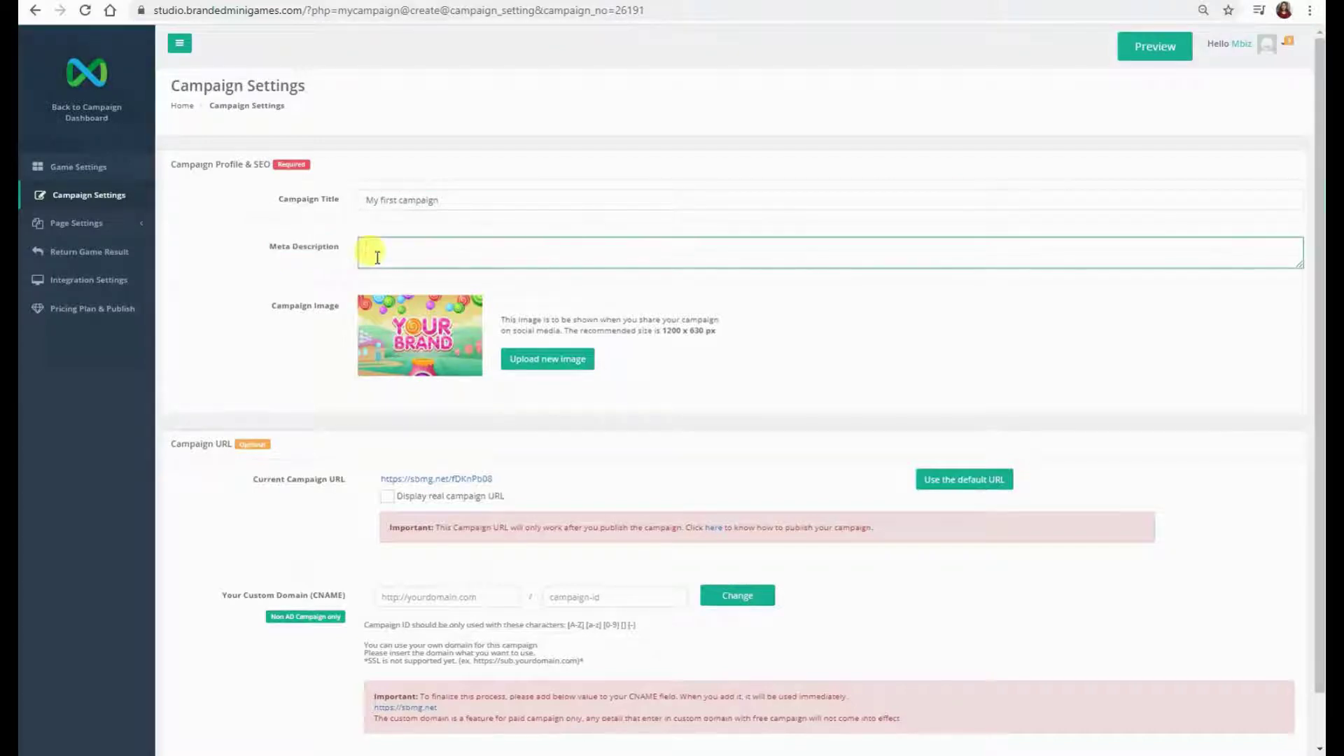
pyautogui.write('Description of my campaign')
# Switch the current campaign URL to the default URL and confirm the change.
pyautogui.moveTo(271, 305); pyautogui.dragTo(339, 310)
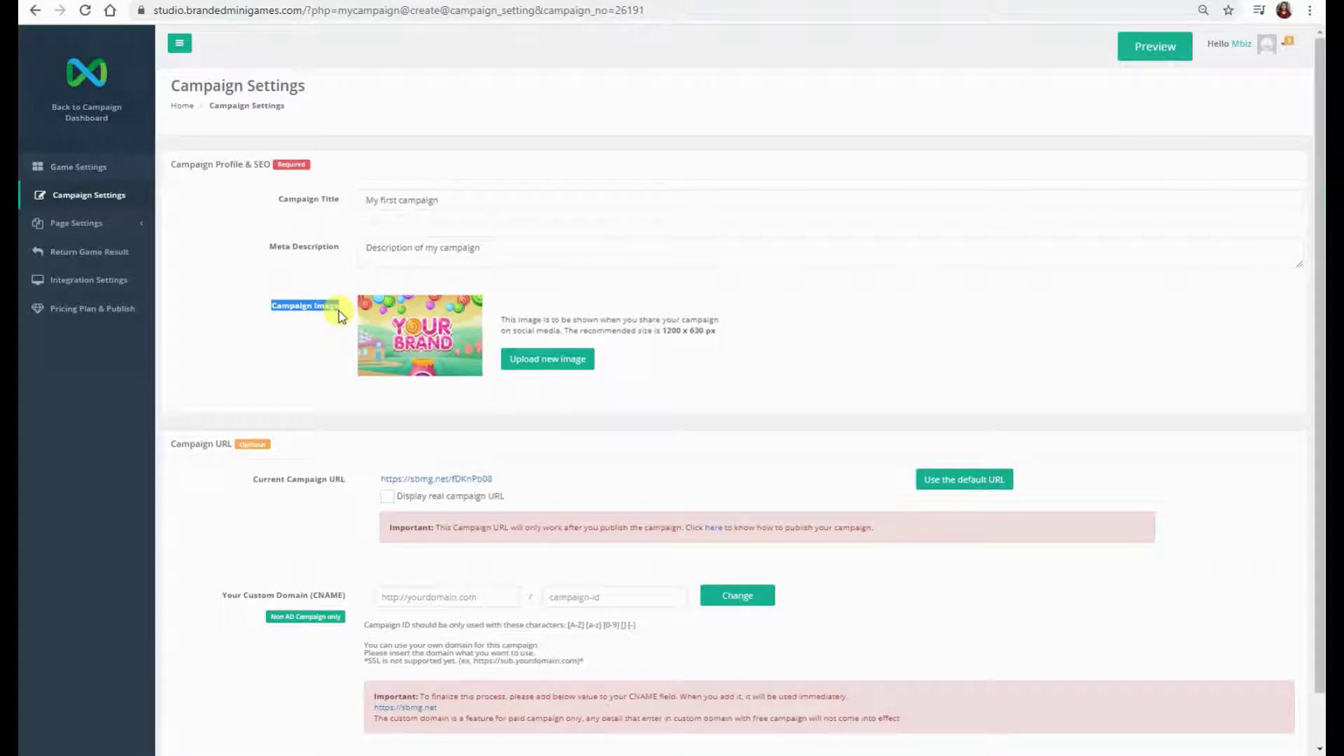
pyautogui.click(339, 311)
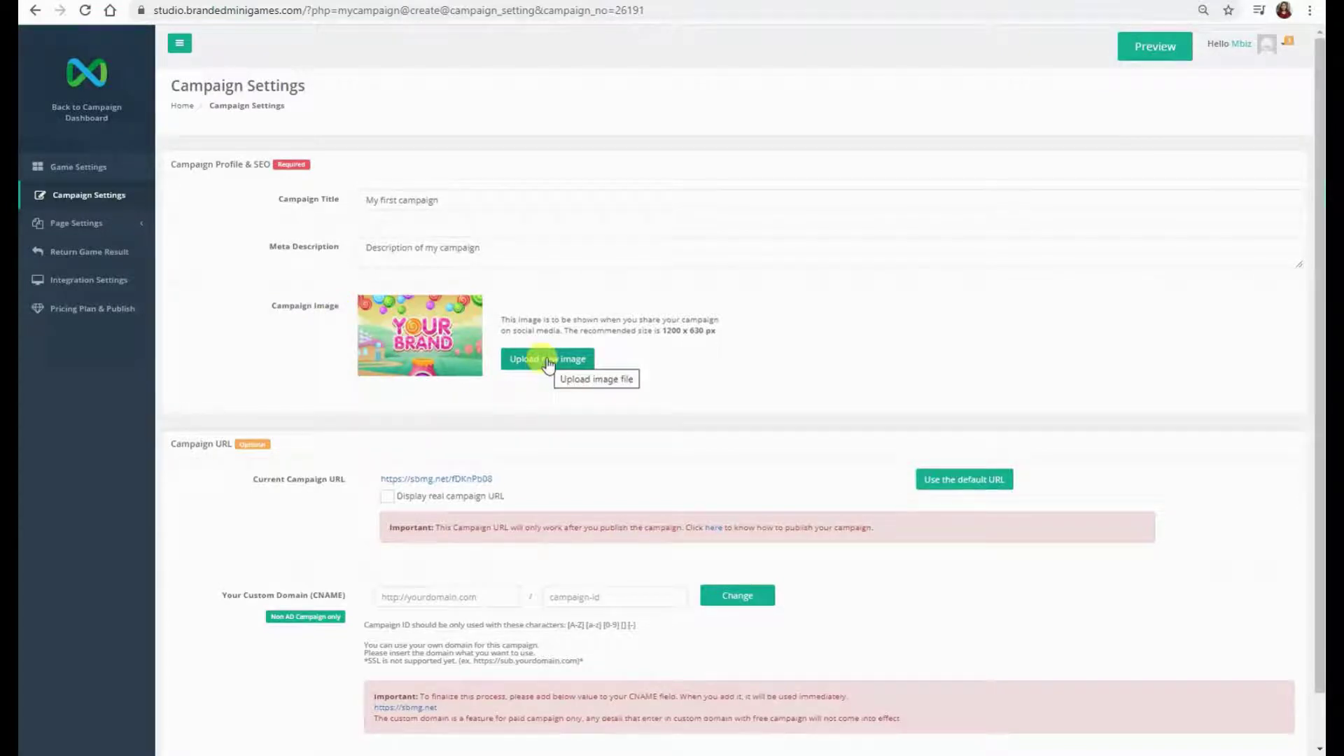
pyautogui.scroll(-1, 548, 364)
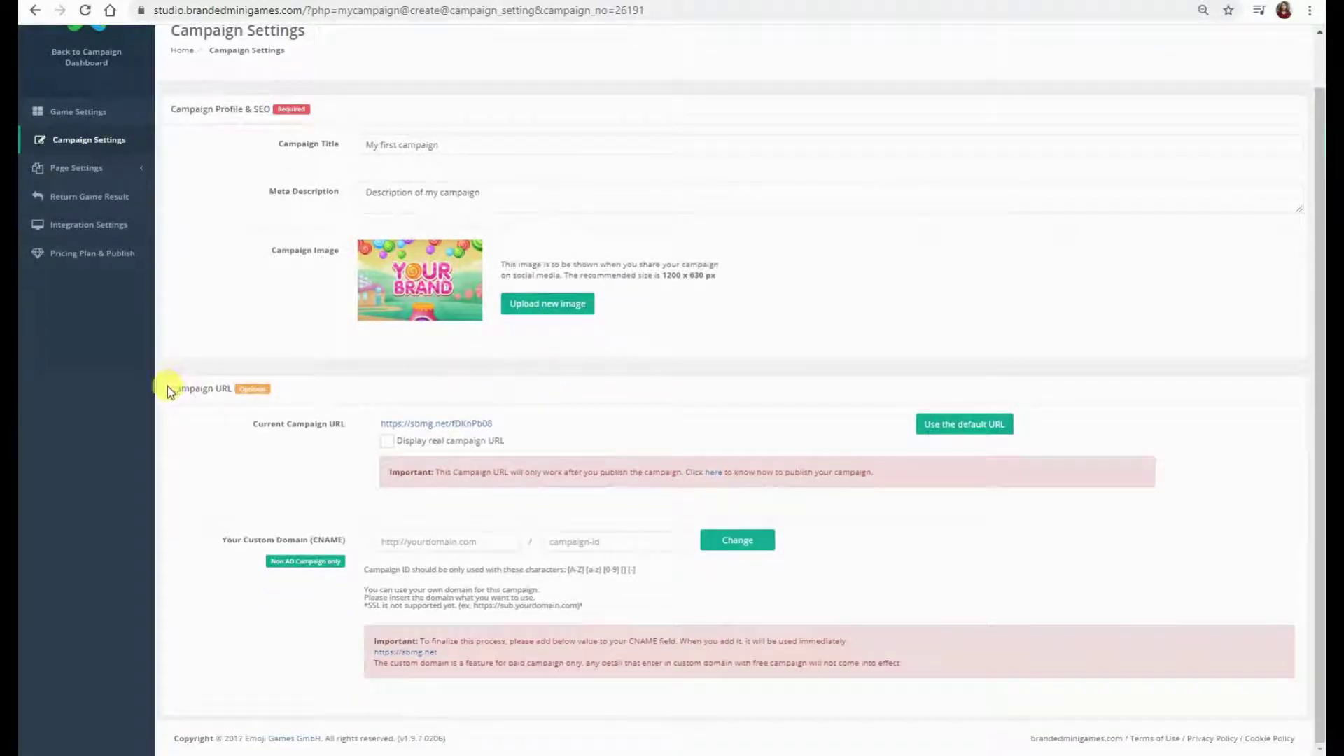
pyautogui.moveTo(168, 387); pyautogui.dragTo(232, 390)
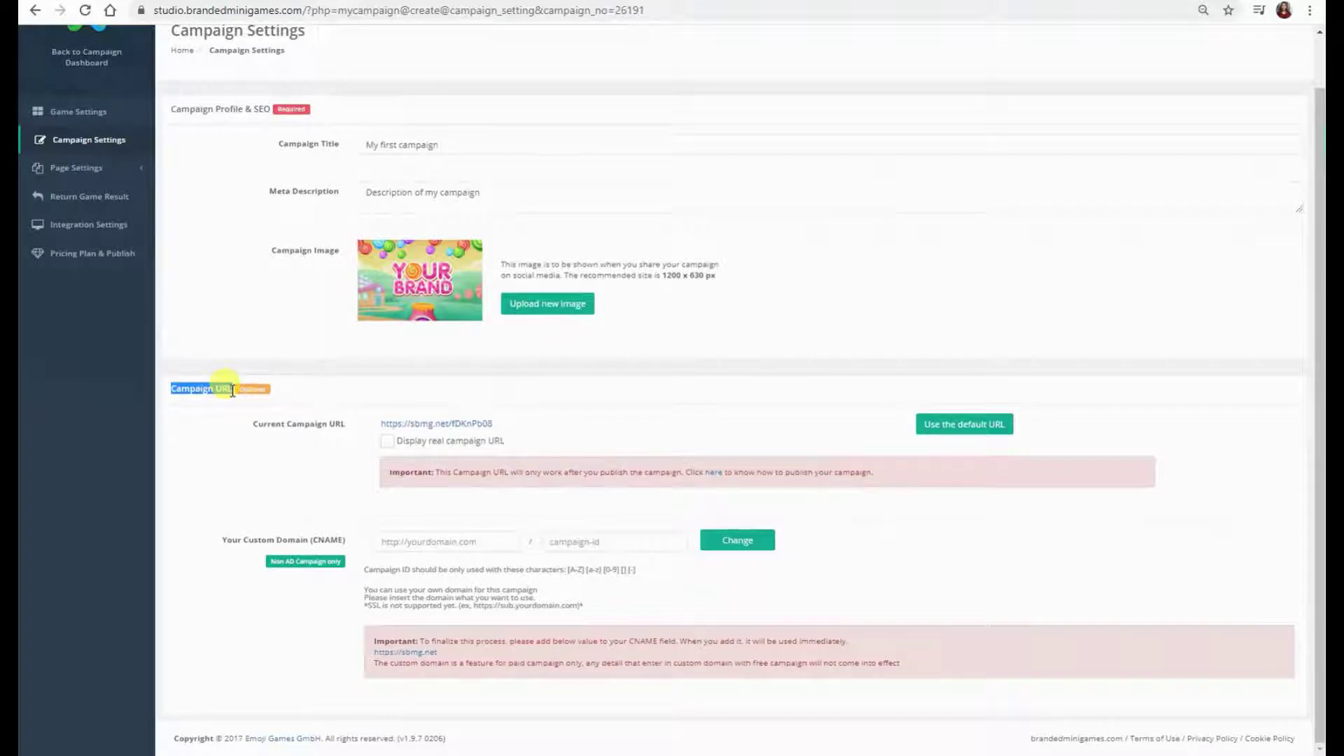
pyautogui.click(232, 391)
pyautogui.moveTo(253, 425); pyautogui.dragTo(345, 427)
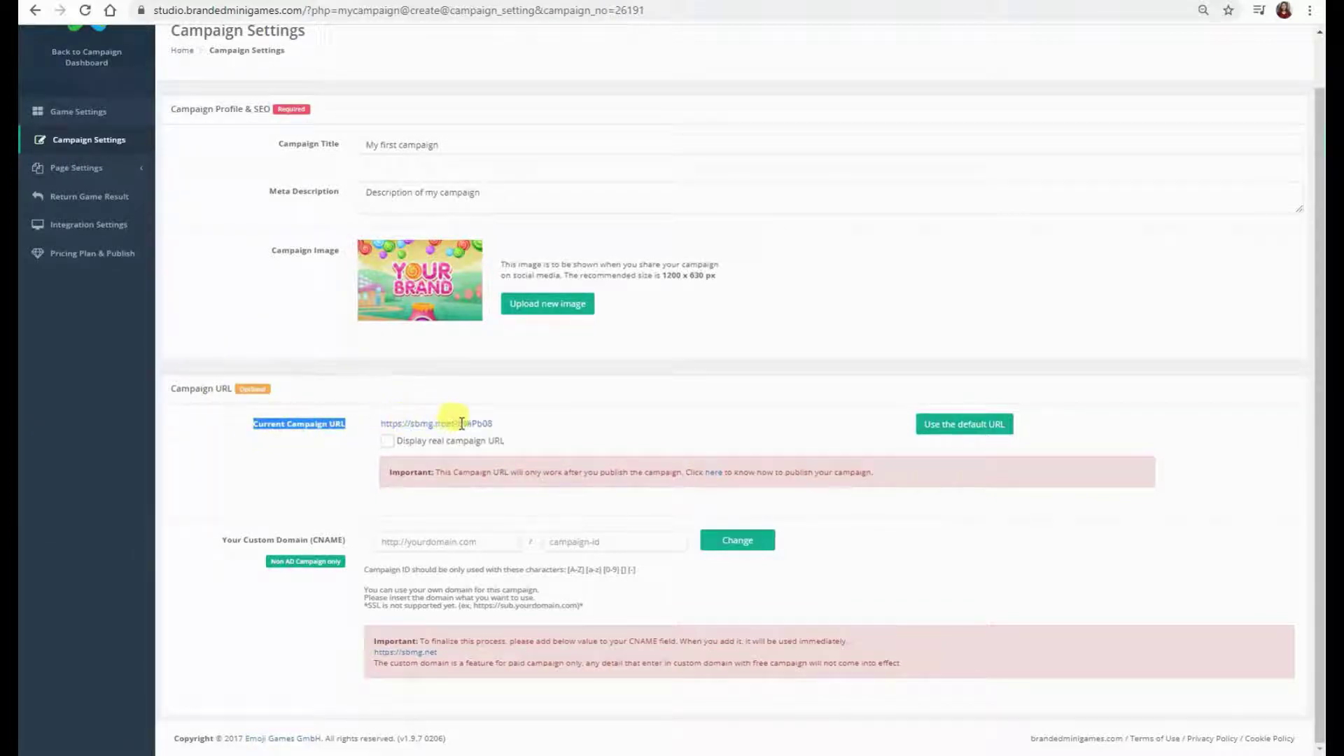
pyautogui.click(966, 425)
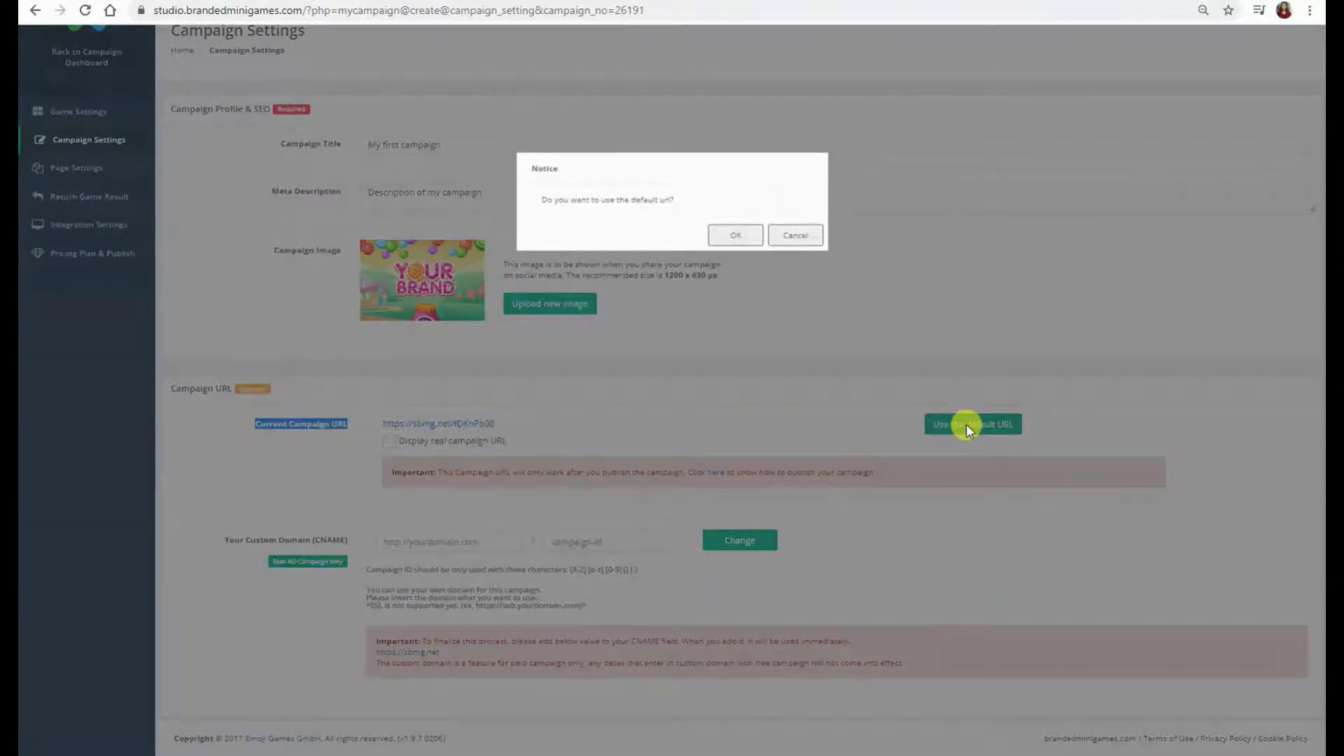
pyautogui.click(729, 236)
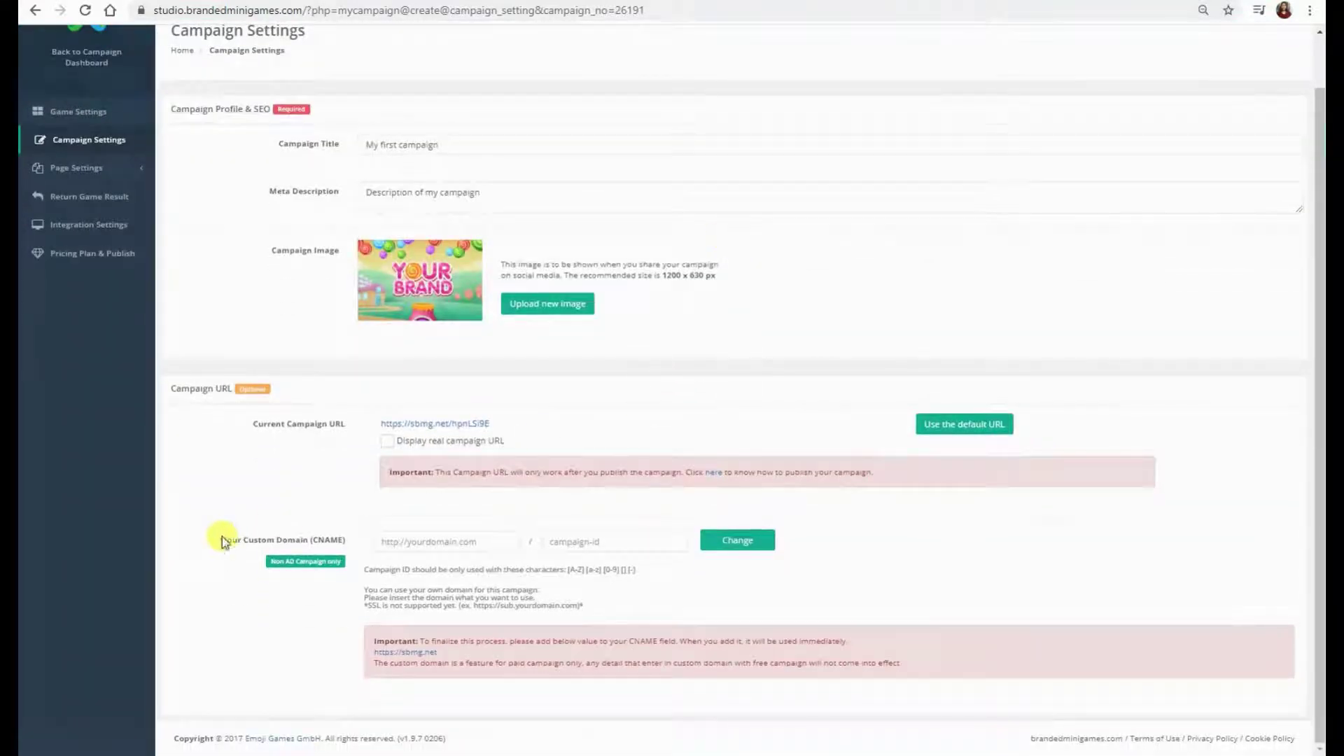
# Examine the custom domain (CNAME) fields and the notes on SSL support and paid campaigns.
pyautogui.moveTo(222, 539); pyautogui.dragTo(339, 541)
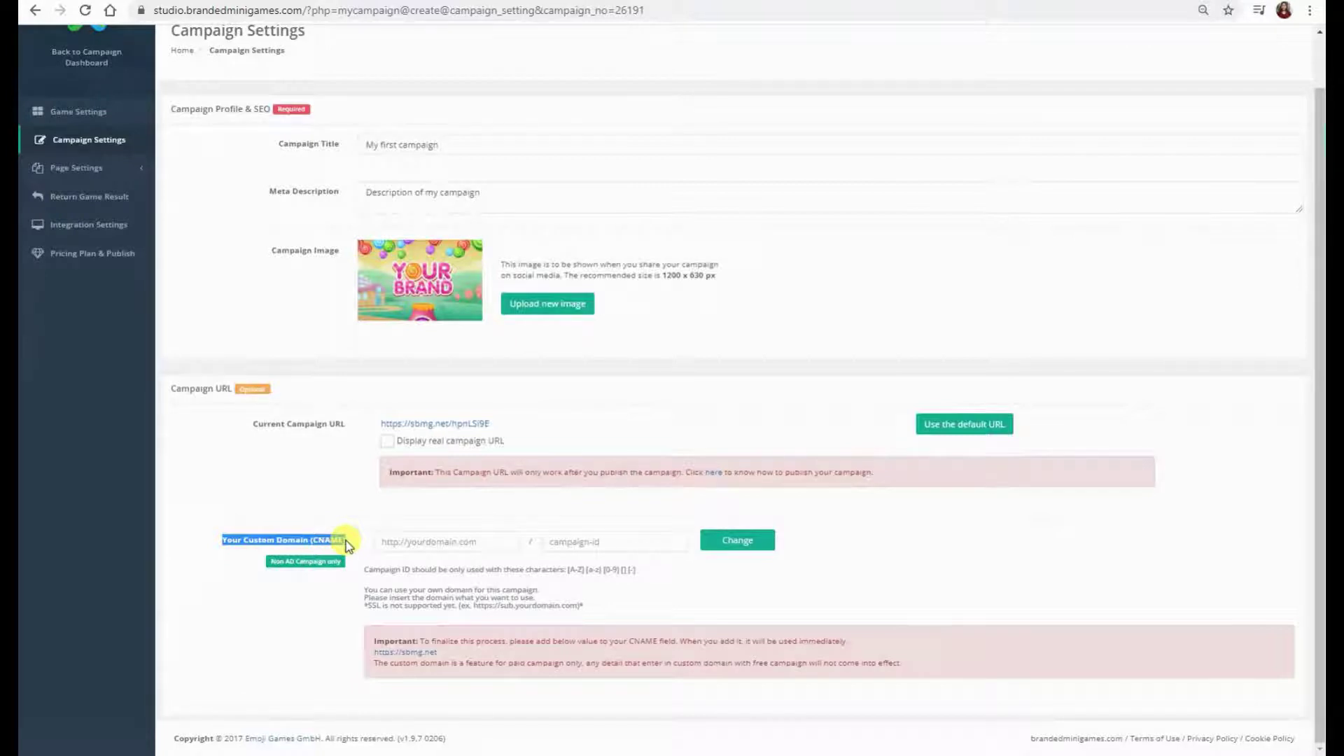
pyautogui.click(352, 541)
pyautogui.click(405, 537)
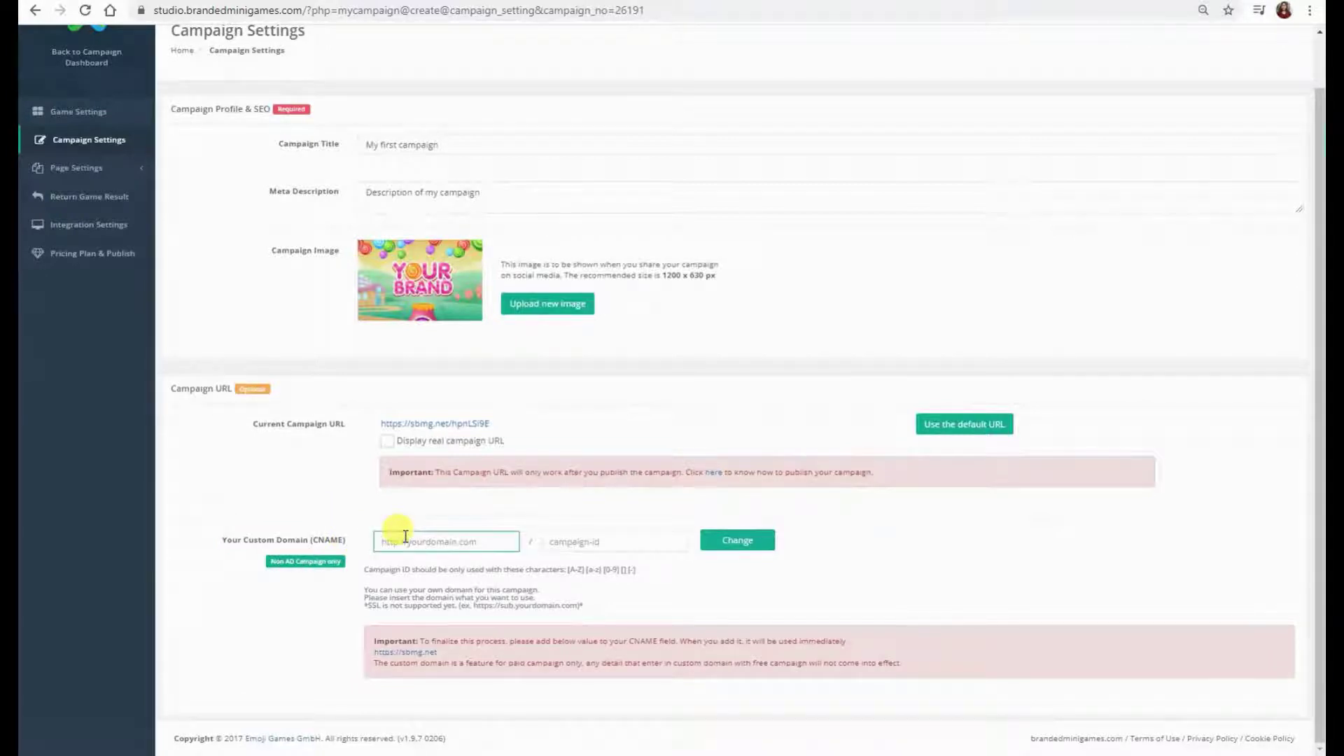
pyautogui.click(569, 541)
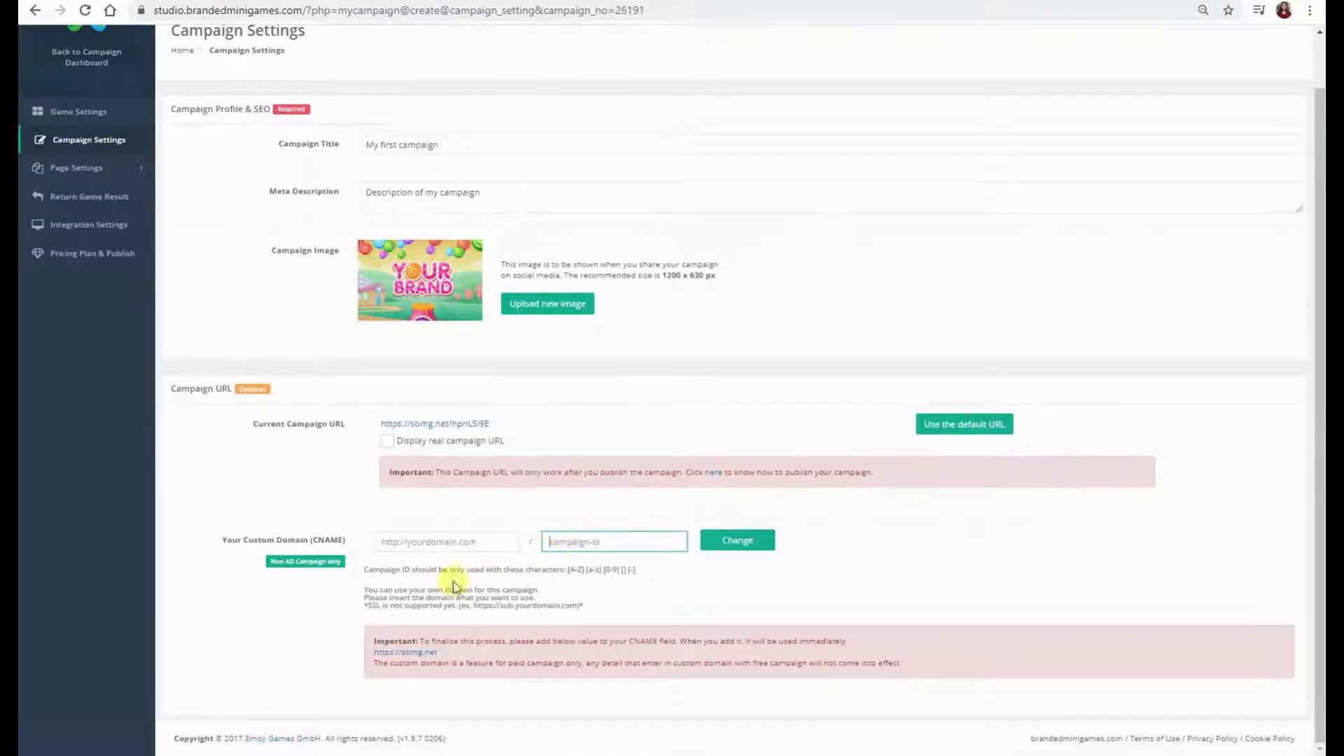
pyautogui.moveTo(363, 591); pyautogui.dragTo(584, 604)
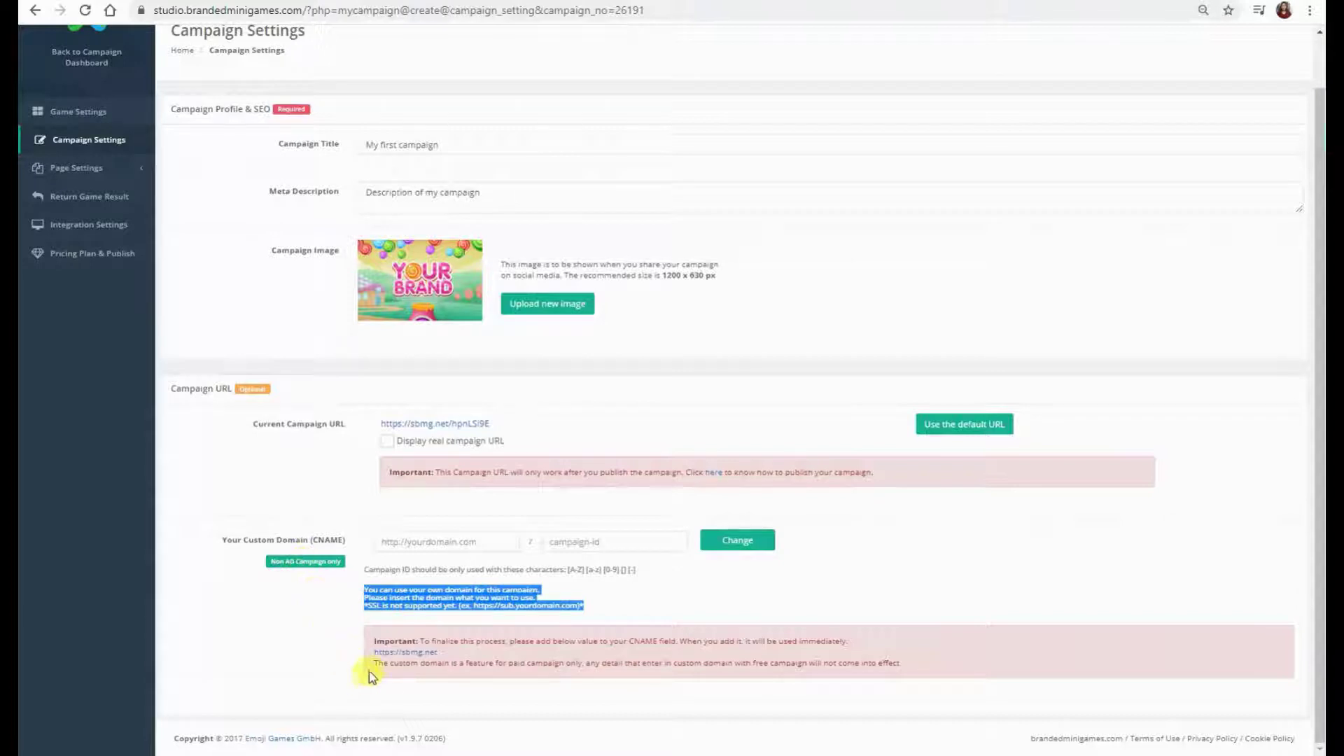
pyautogui.moveTo(374, 665); pyautogui.dragTo(903, 671)
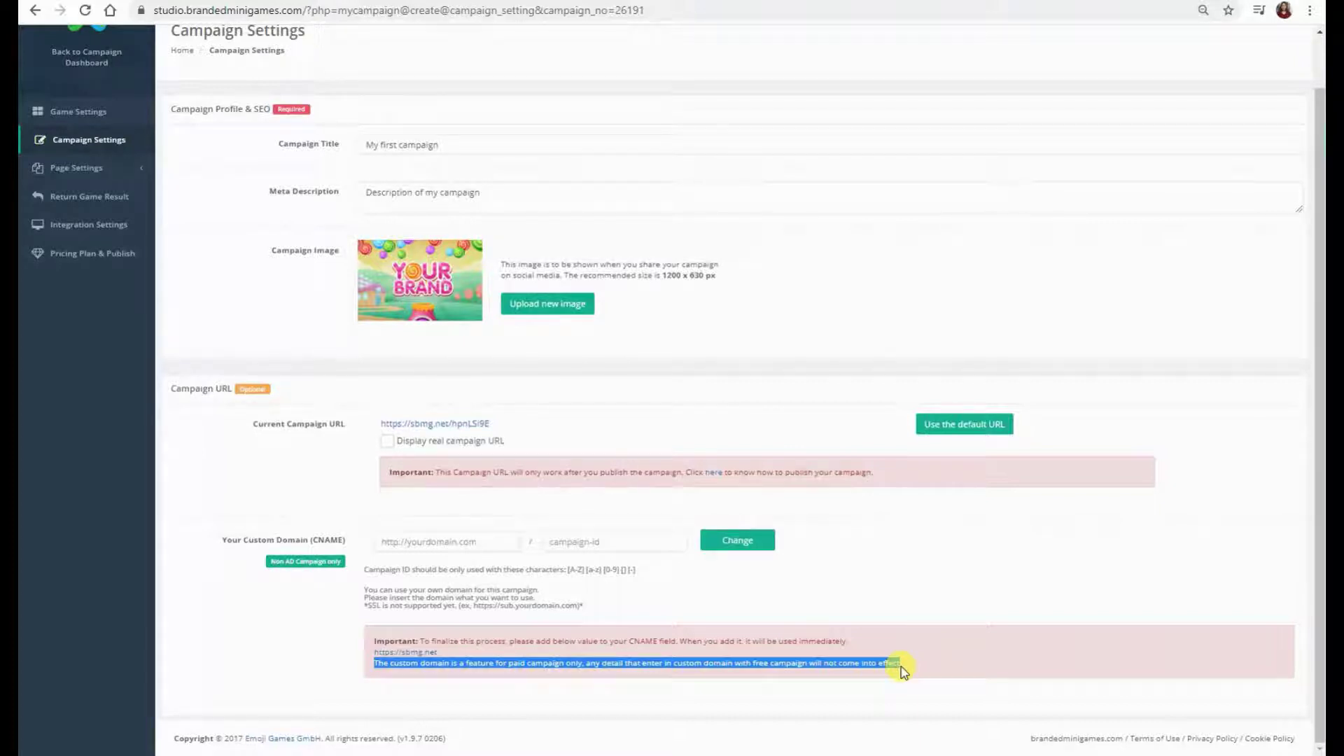
# Open the landing page settings, and try turning the landing page off and back on.
pyautogui.click(78, 169)
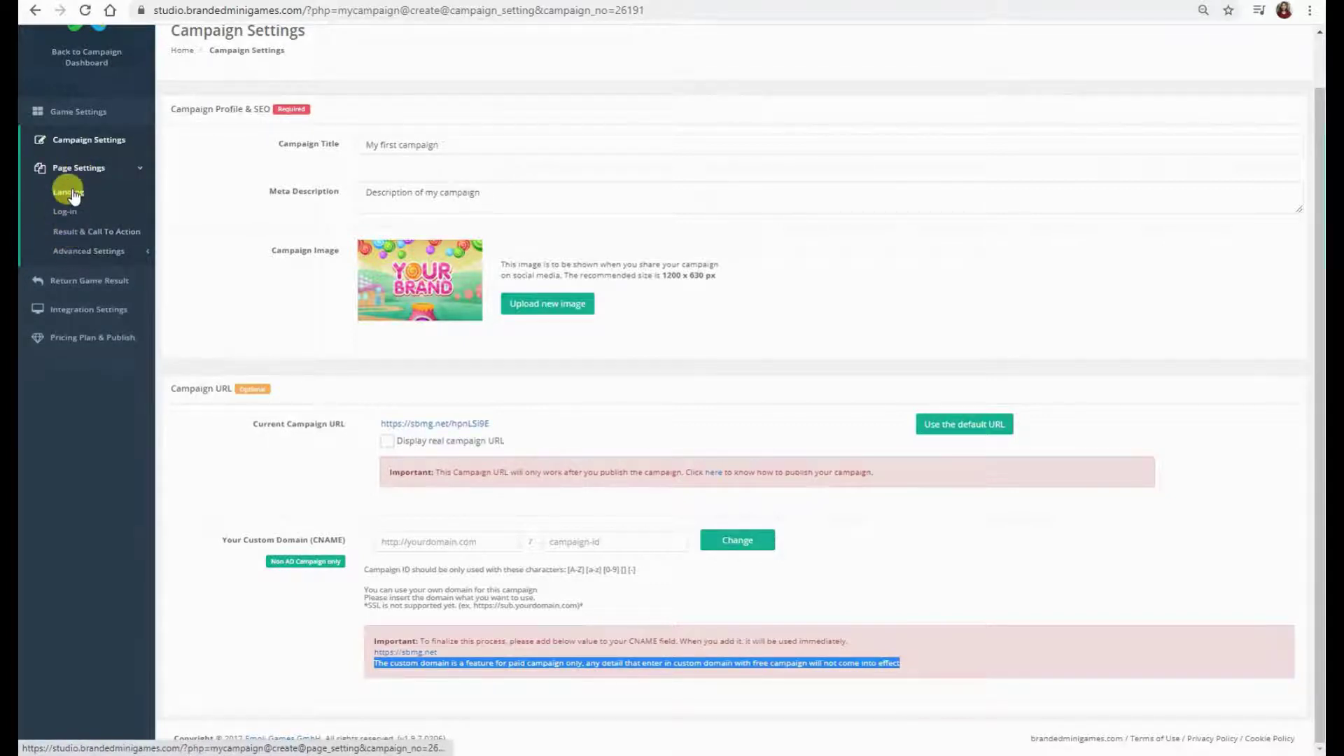
pyautogui.click(72, 193)
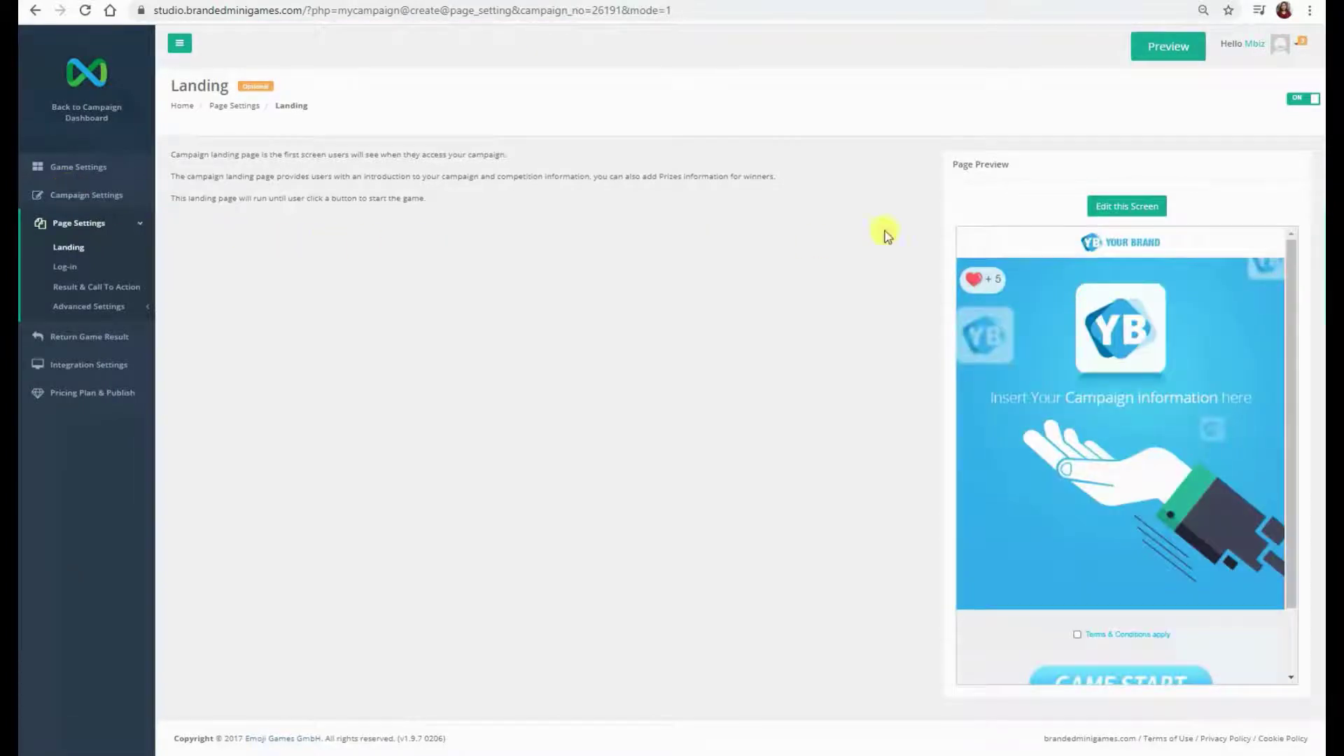
pyautogui.click(1295, 100)
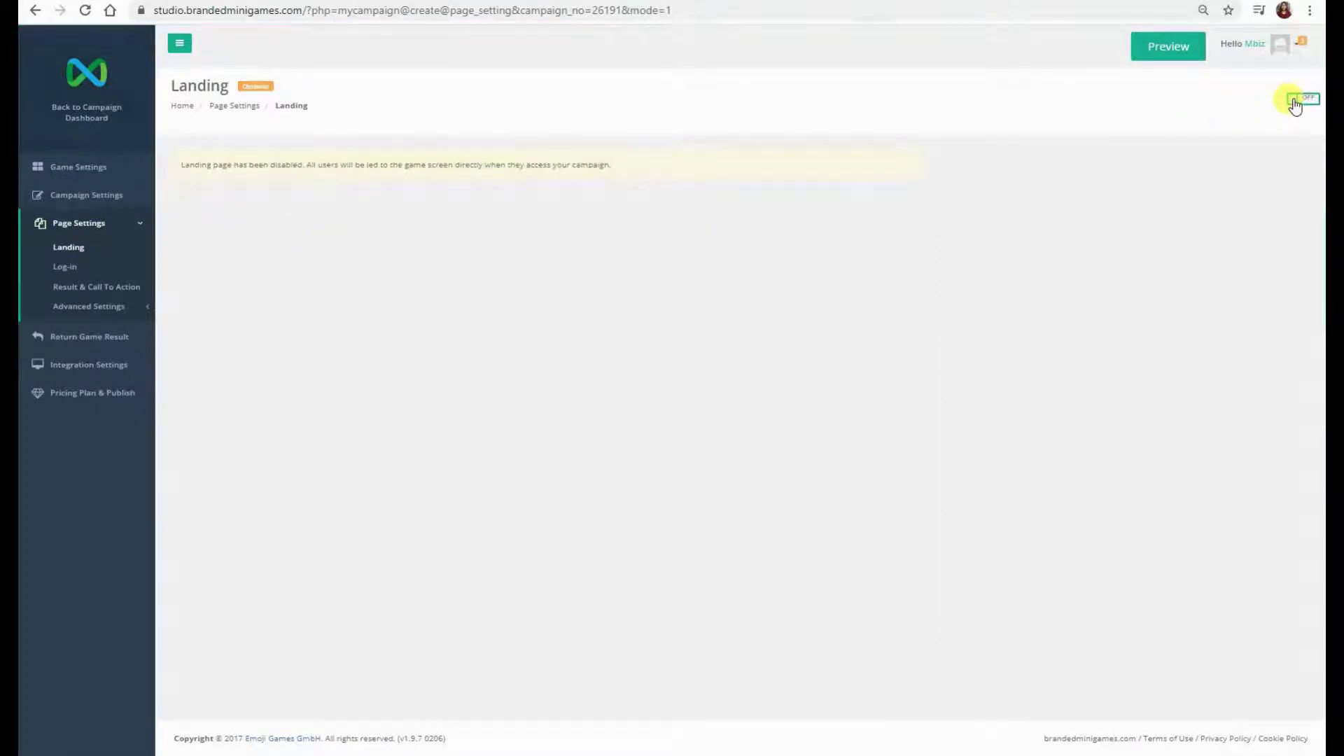
pyautogui.click(1295, 101)
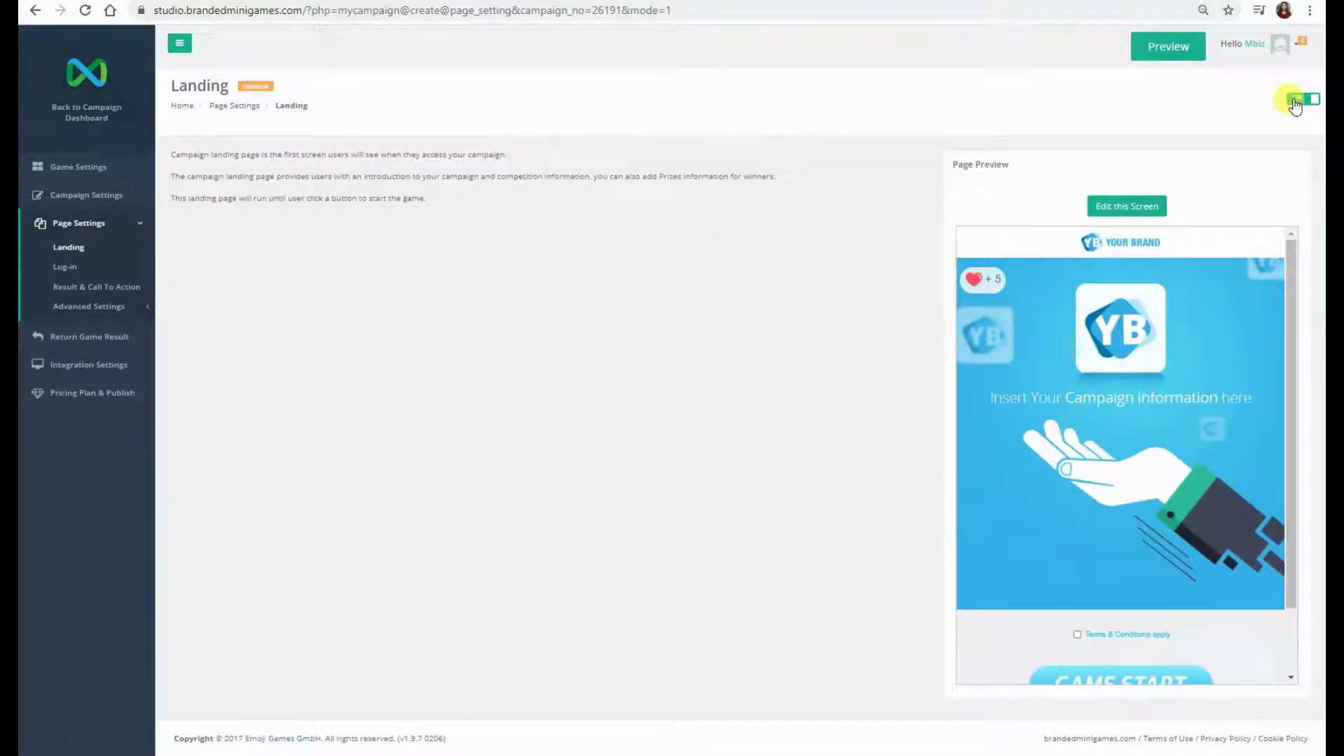
# Edit the landing screen and replace the header image with BMG Logo.png.
pyautogui.click(1135, 208)
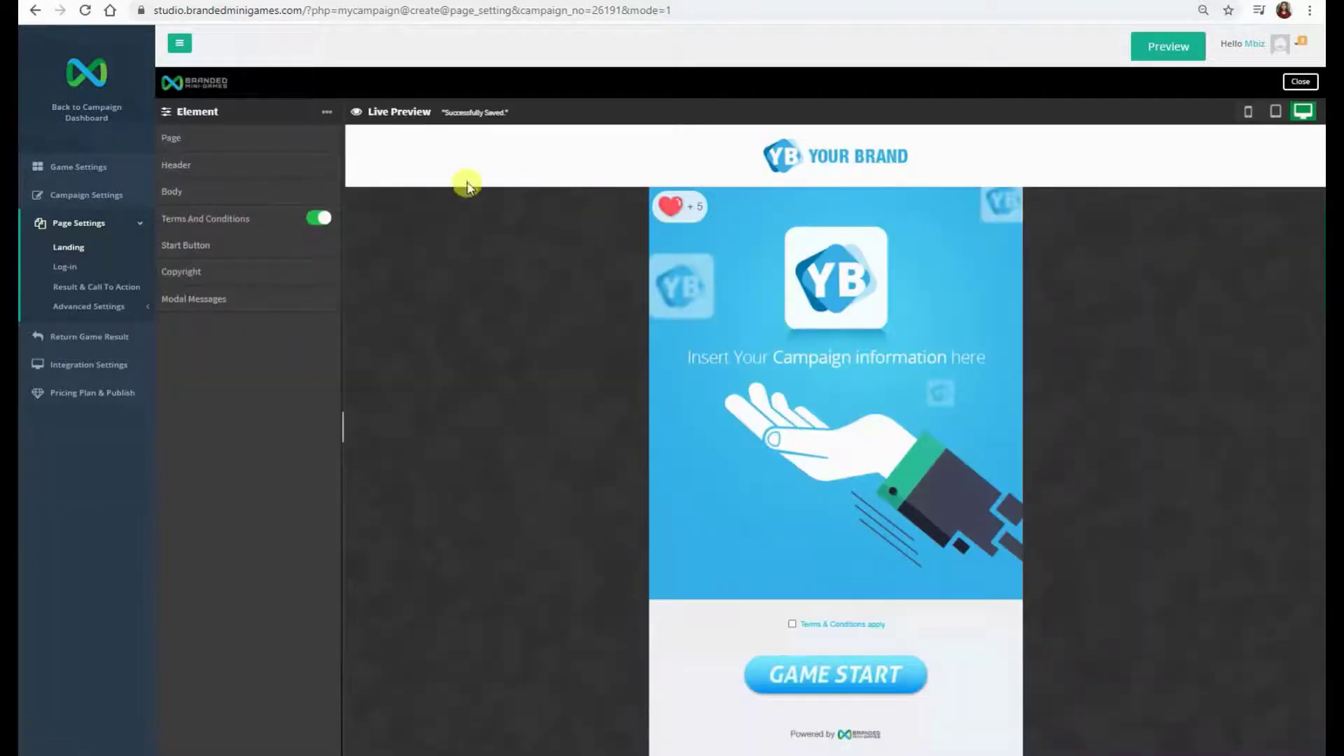
pyautogui.click(249, 165)
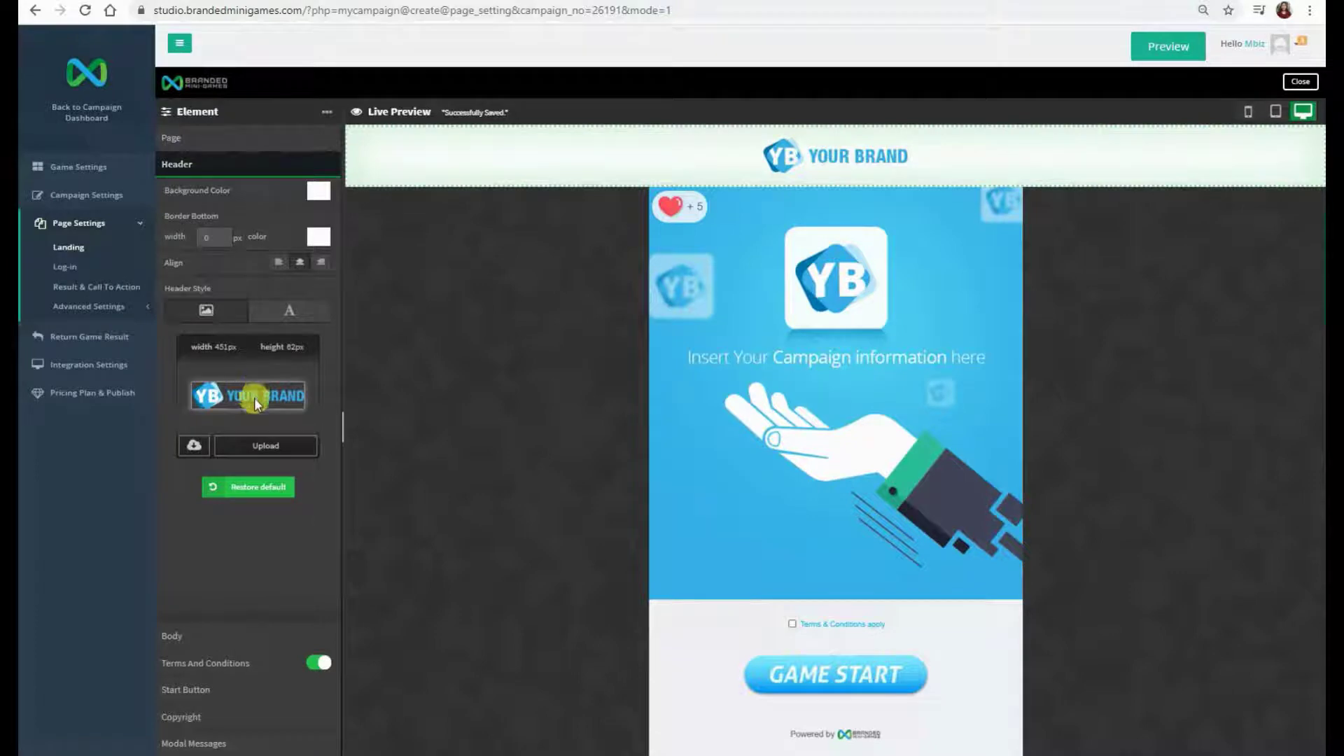
pyautogui.click(262, 446)
pyautogui.click(788, 518)
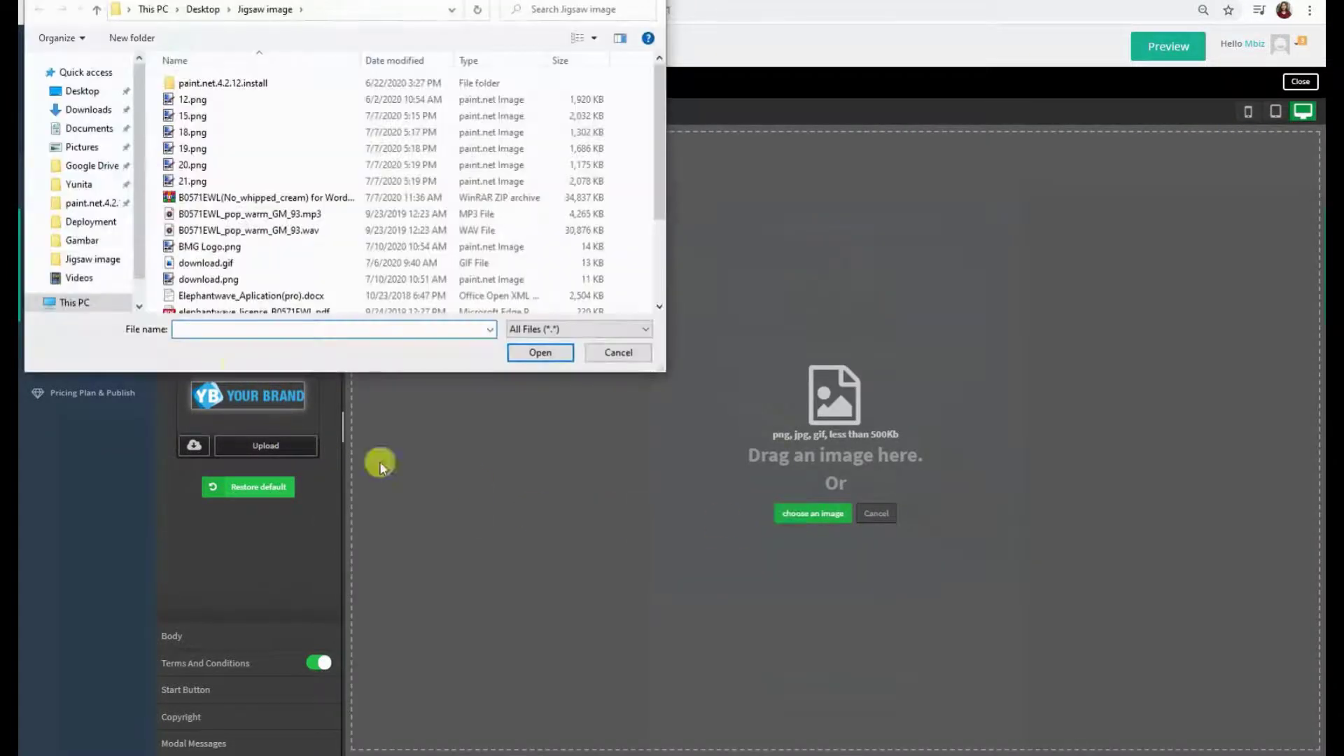
pyautogui.click(210, 247)
pyautogui.click(519, 354)
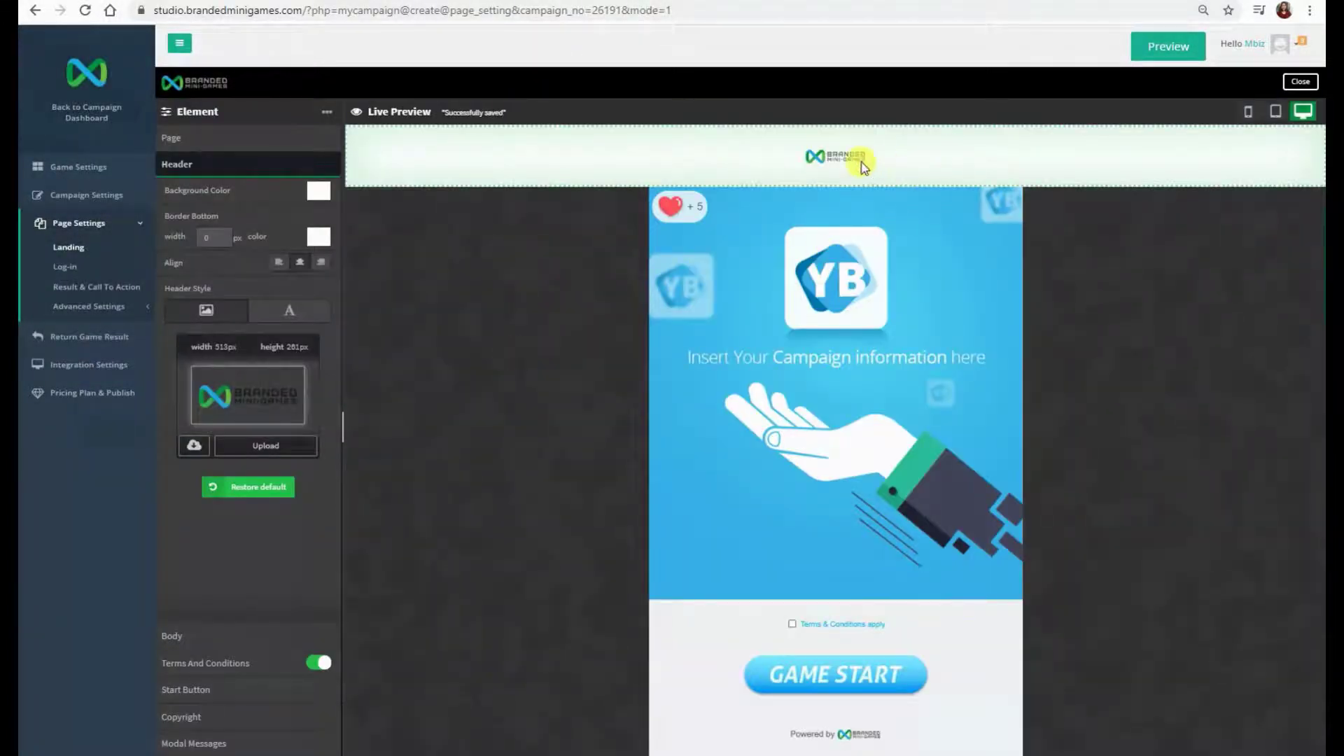
# Look through the landing page's body options, and switch Terms And Conditions off and back on.
pyautogui.click(270, 633)
pyautogui.click(294, 420)
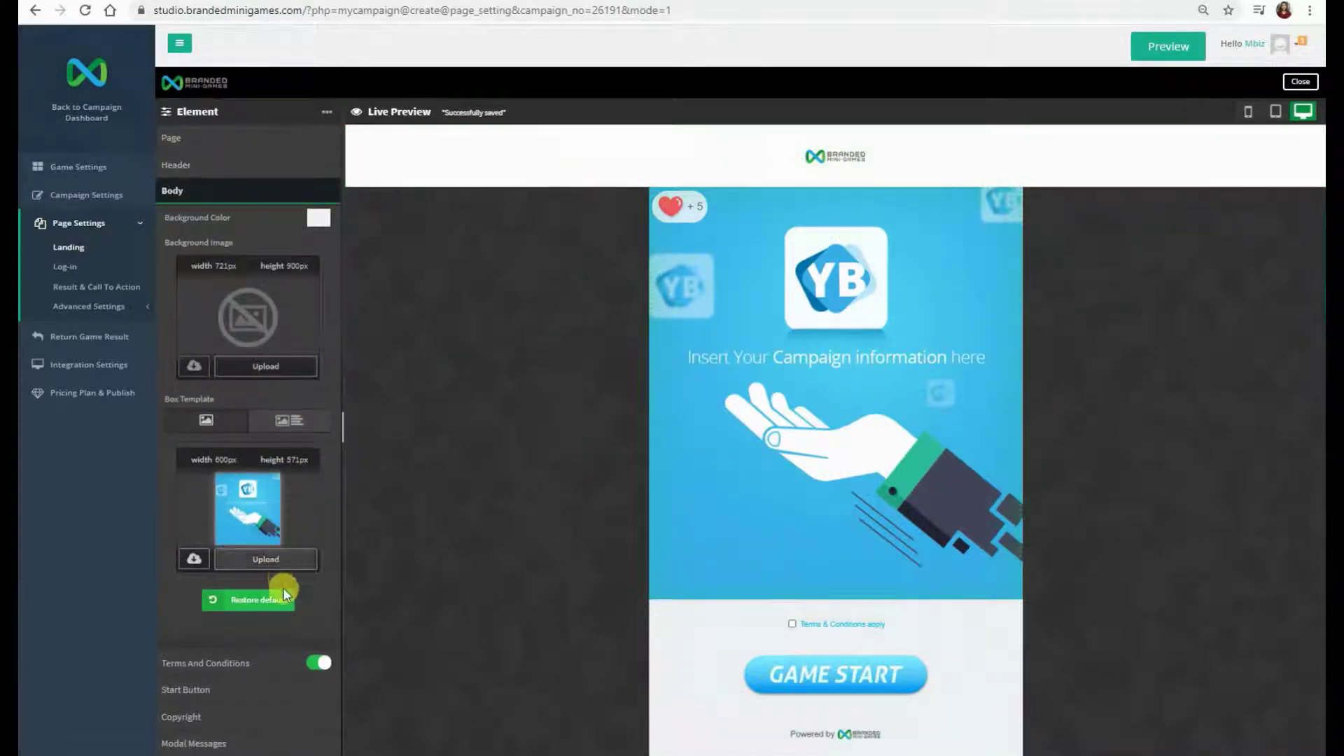
pyautogui.click(317, 664)
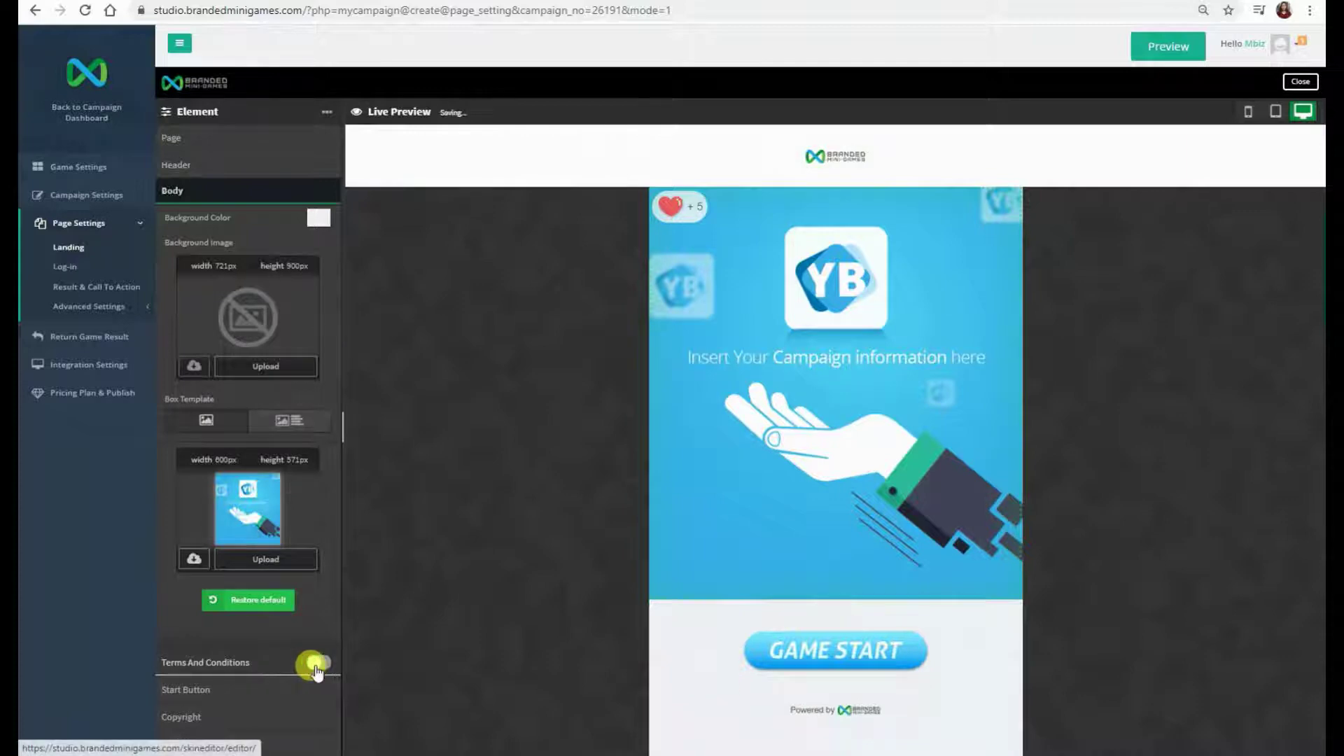
pyautogui.click(315, 665)
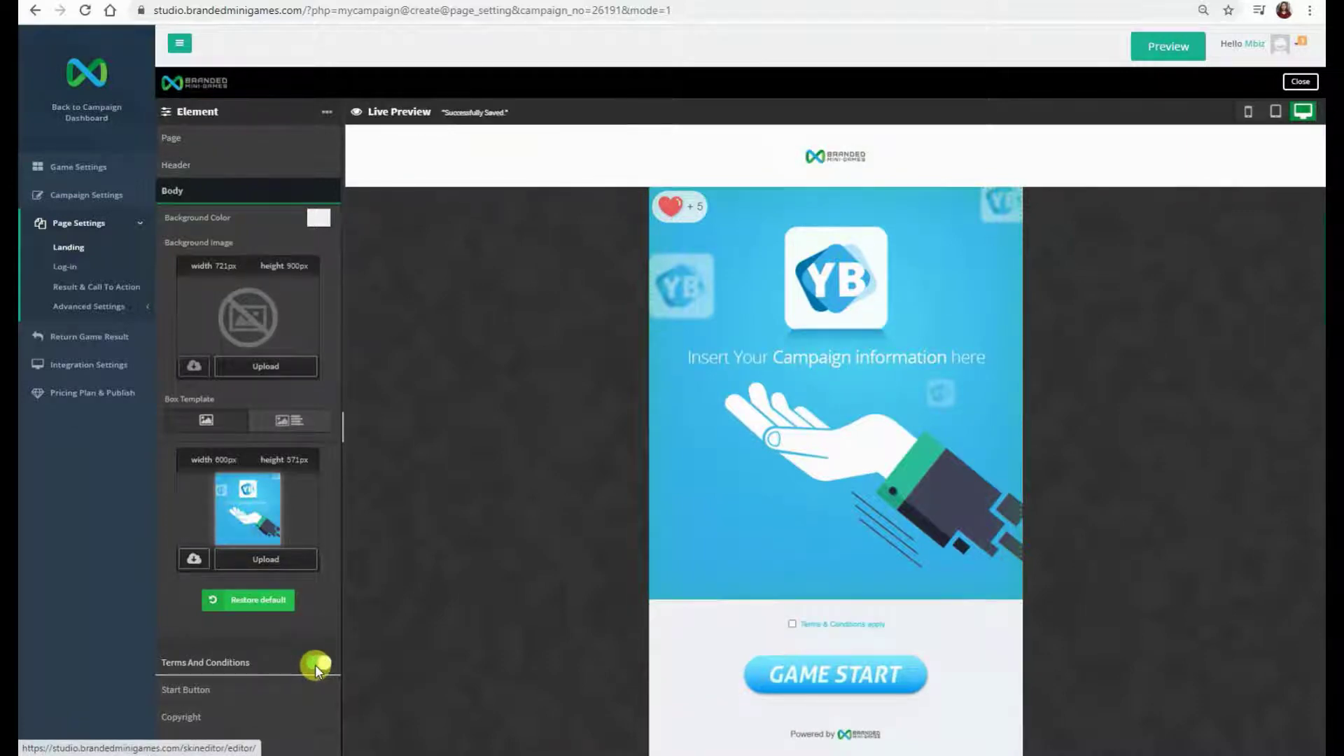
# Change the landing page's start button to the text style and label it "PLAY GAME".
pyautogui.click(243, 687)
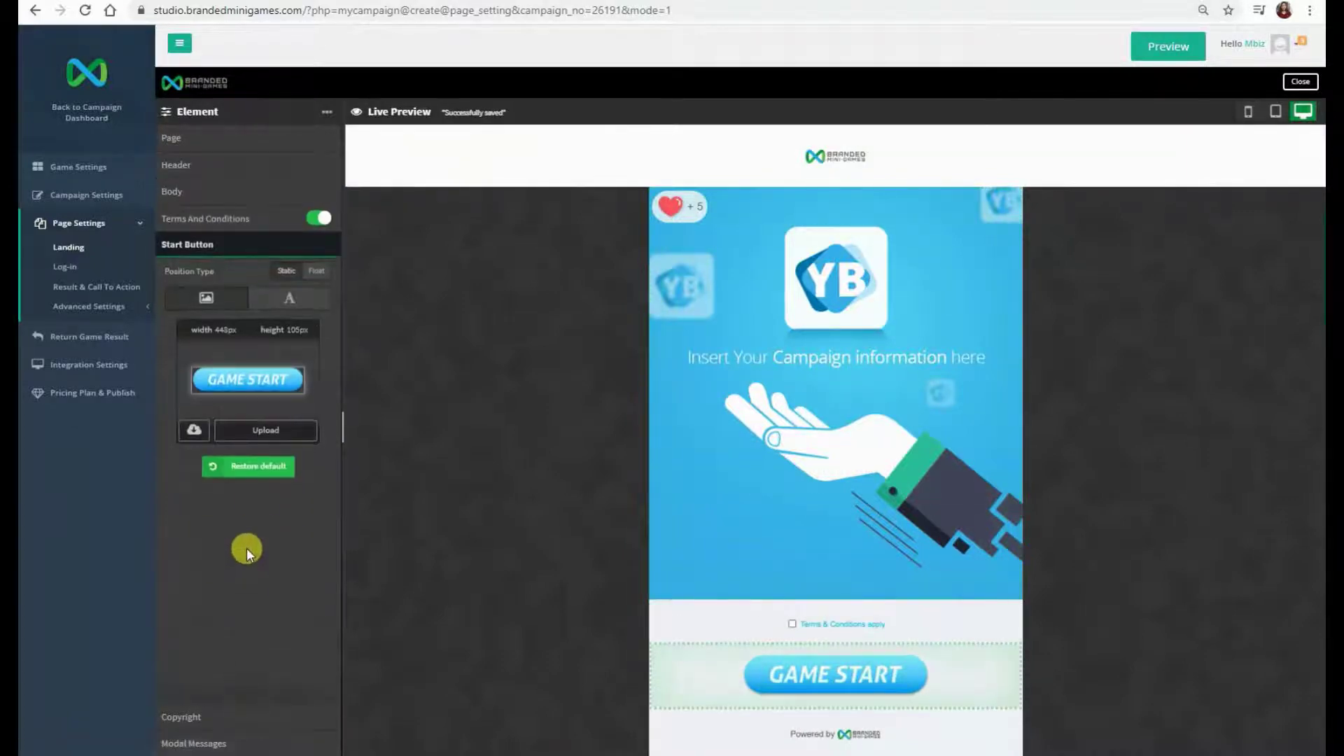
pyautogui.click(290, 297)
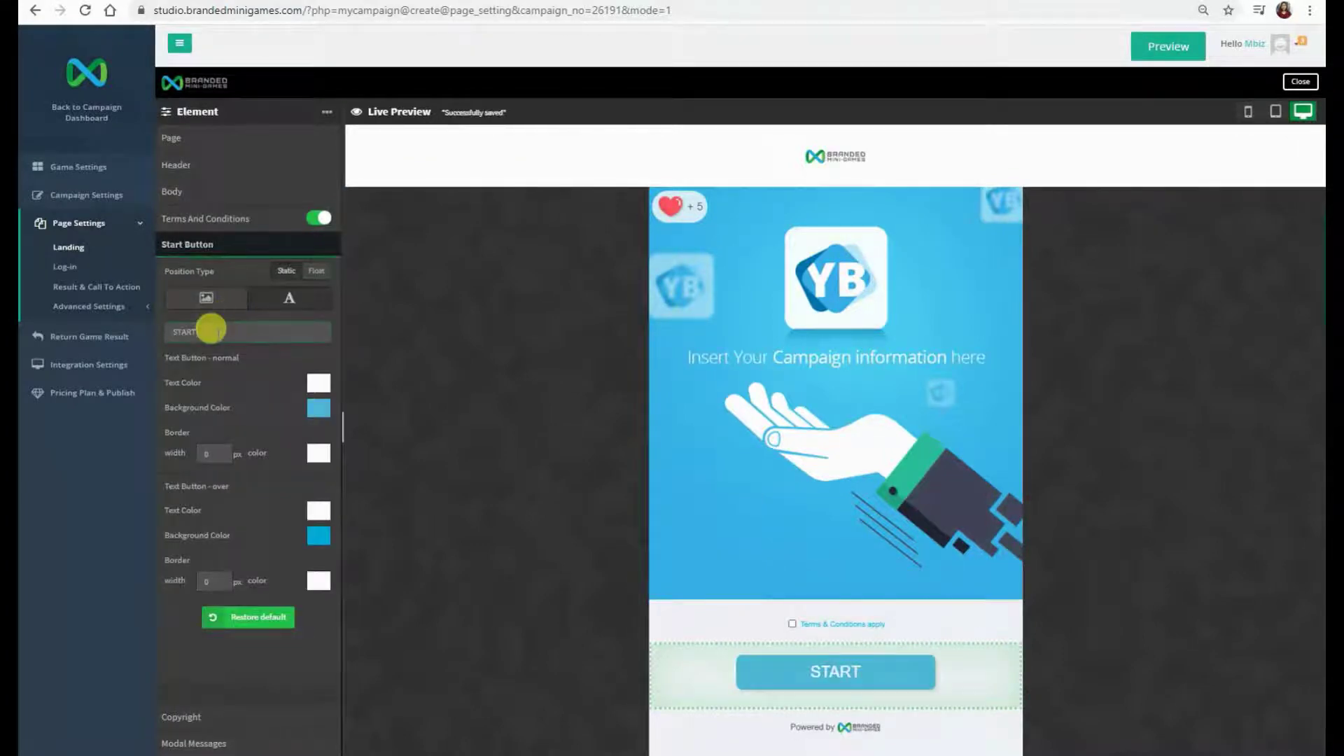
pyautogui.press('BackSpace')
pyautogui.press('BackSpace')
pyautogui.press('BackSpace')
pyautogui.press('BackSpace')
pyautogui.press('BackSpace')
pyautogui.write('PLAY GAME')
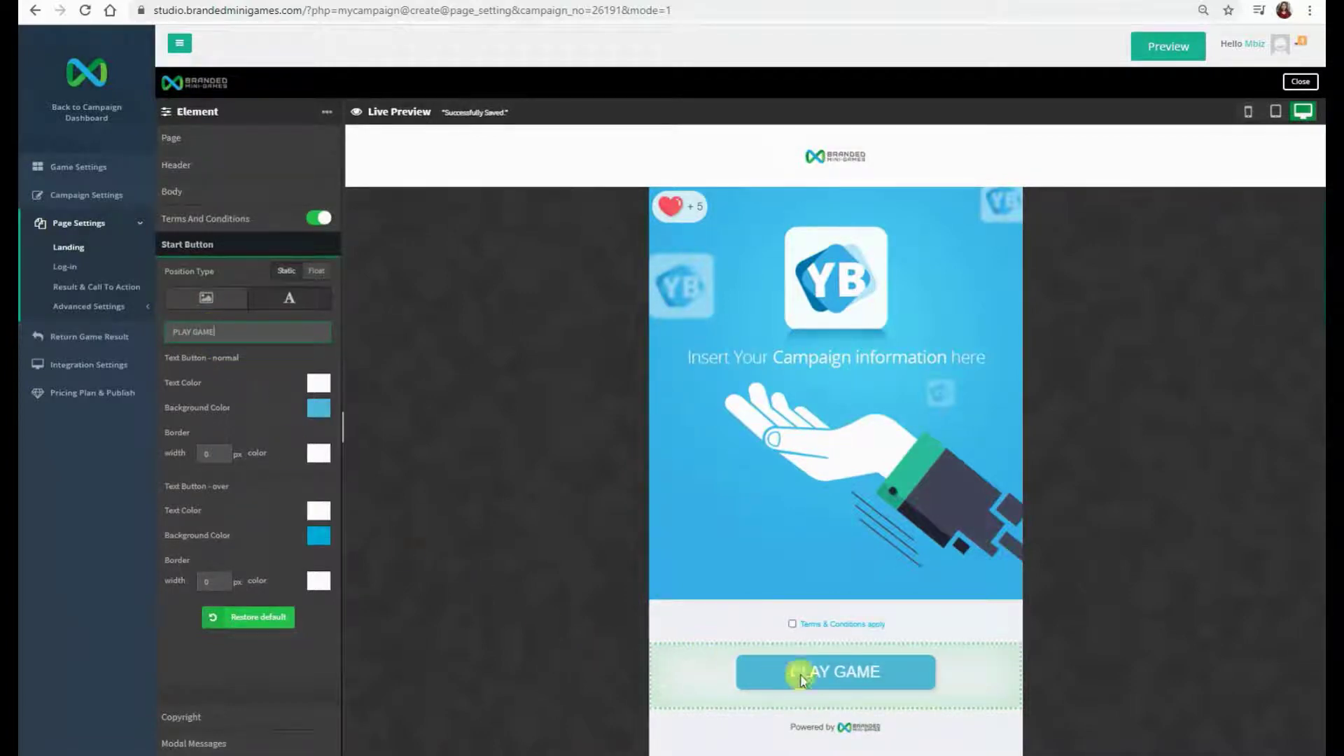
# Check the landing page in tablet and mobile previews with the terms box ticked, and close the page editor.
pyautogui.click(794, 636)
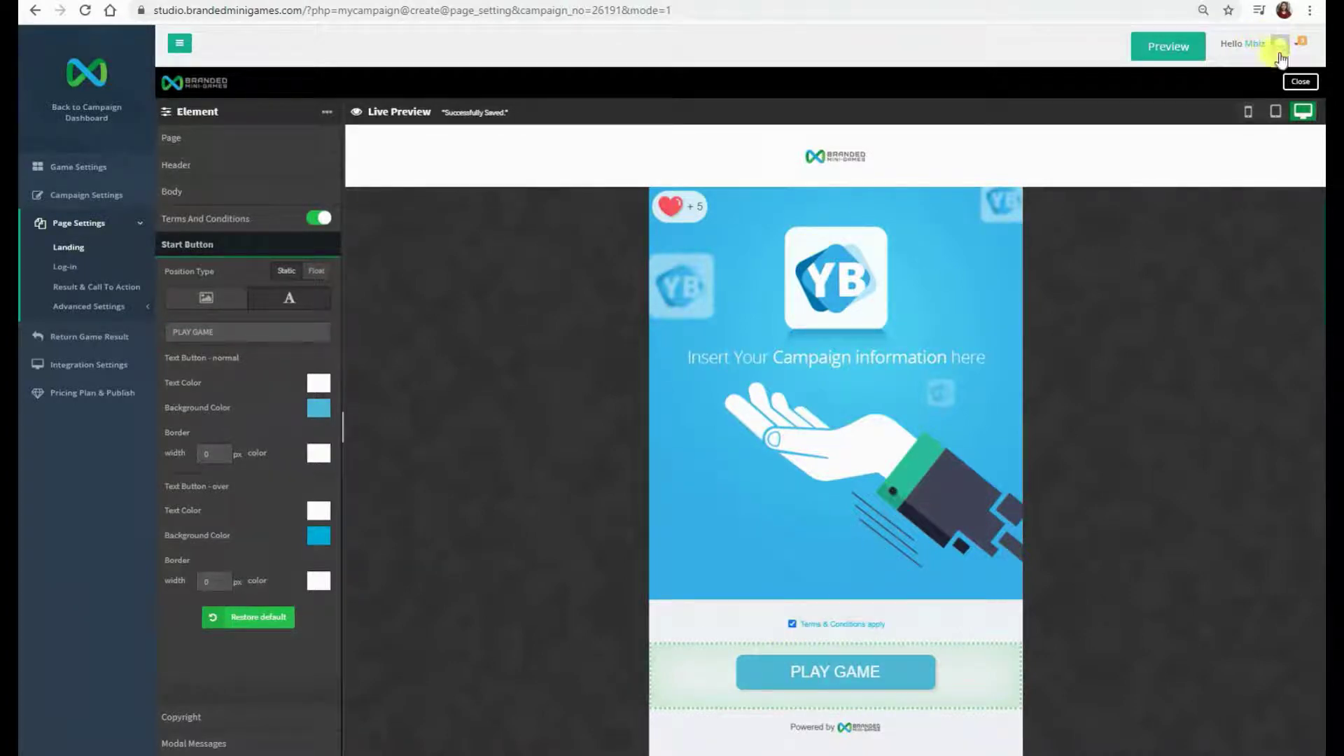
pyautogui.click(1275, 112)
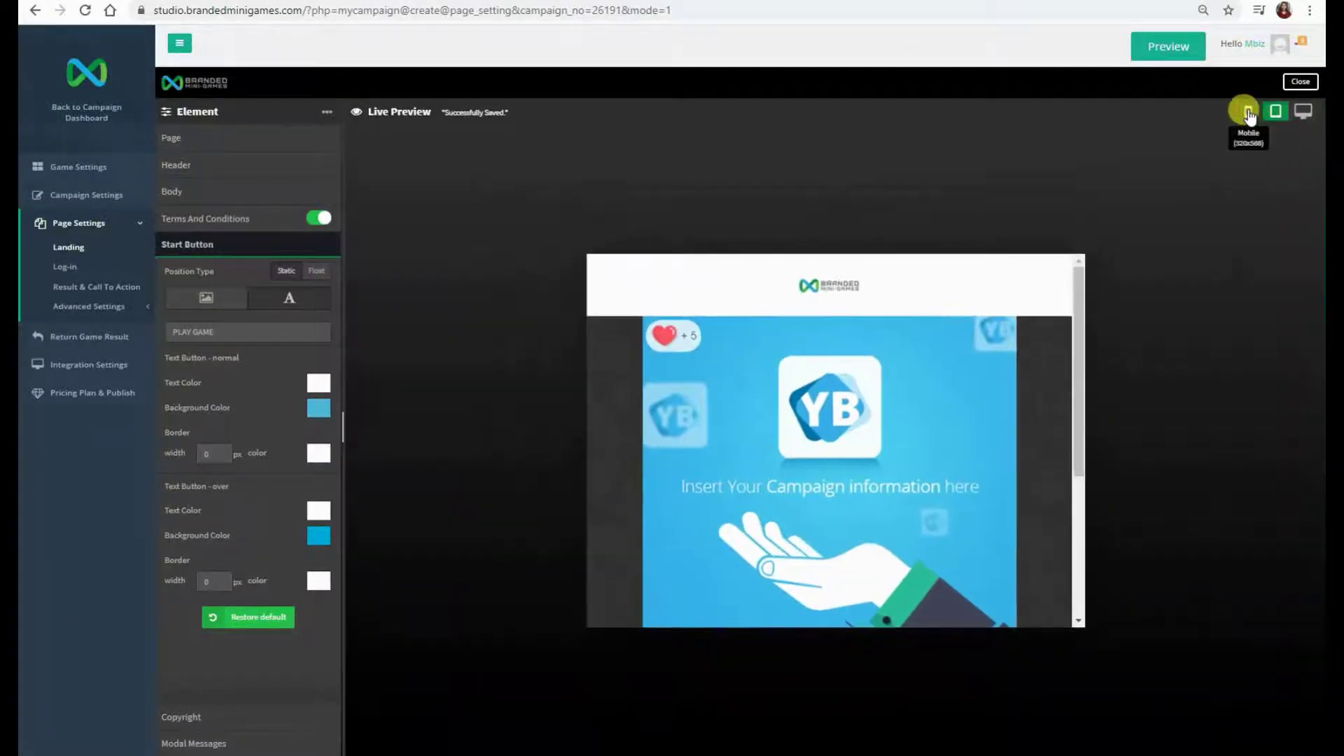
pyautogui.click(1248, 112)
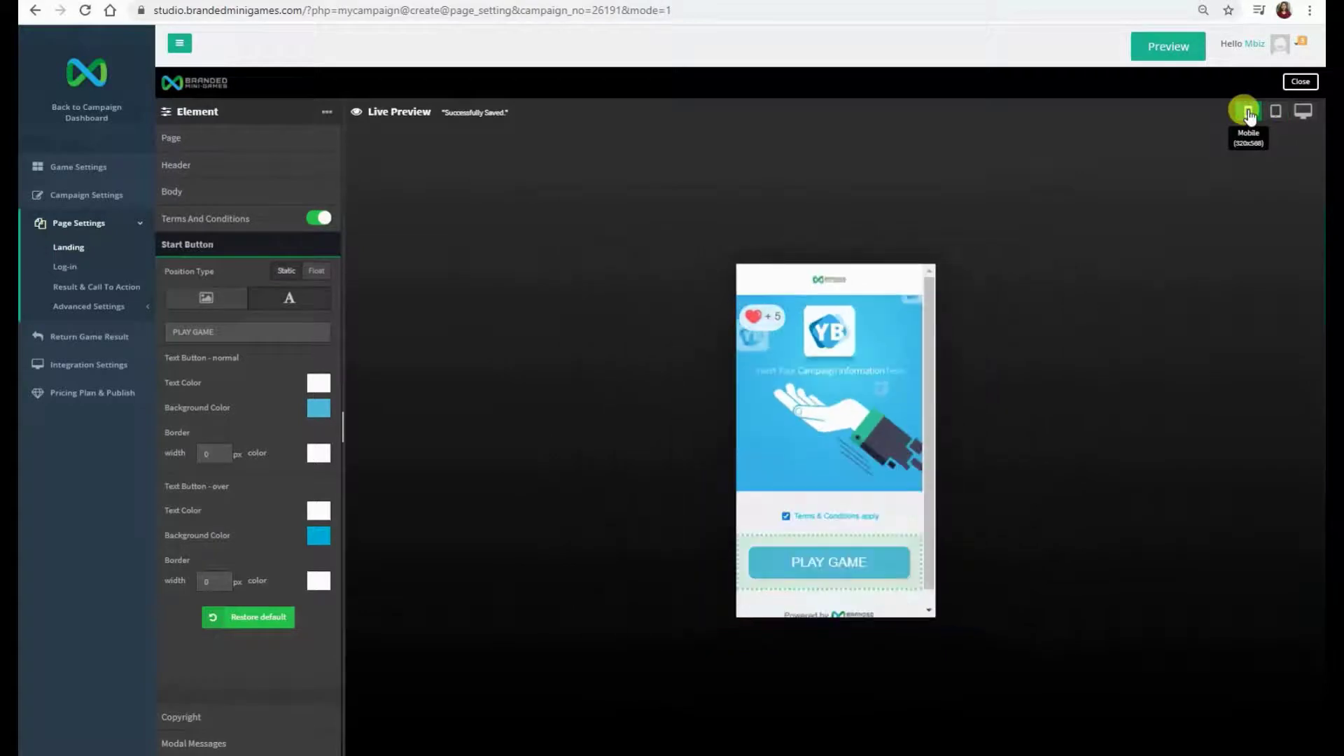
pyautogui.click(1297, 81)
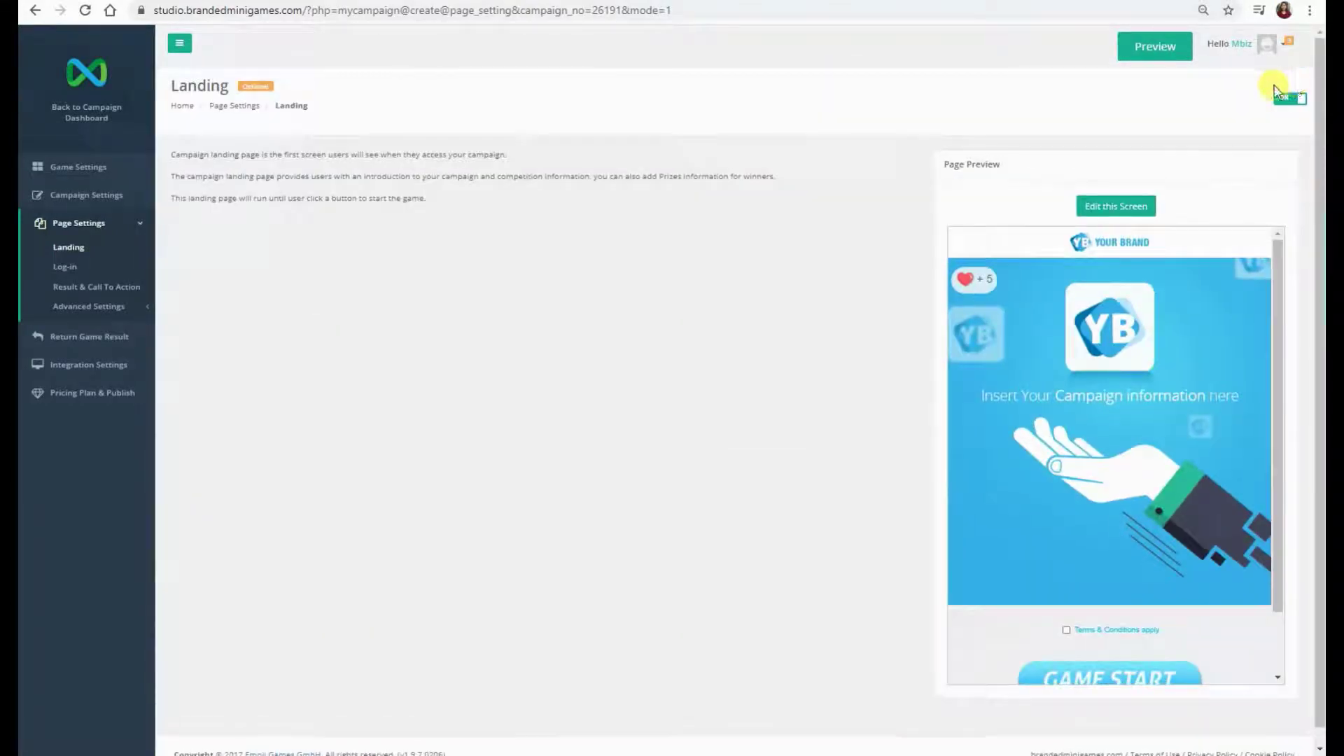
# Enable the campaign's log-in page and set it to show after playing the game.
pyautogui.click(65, 268)
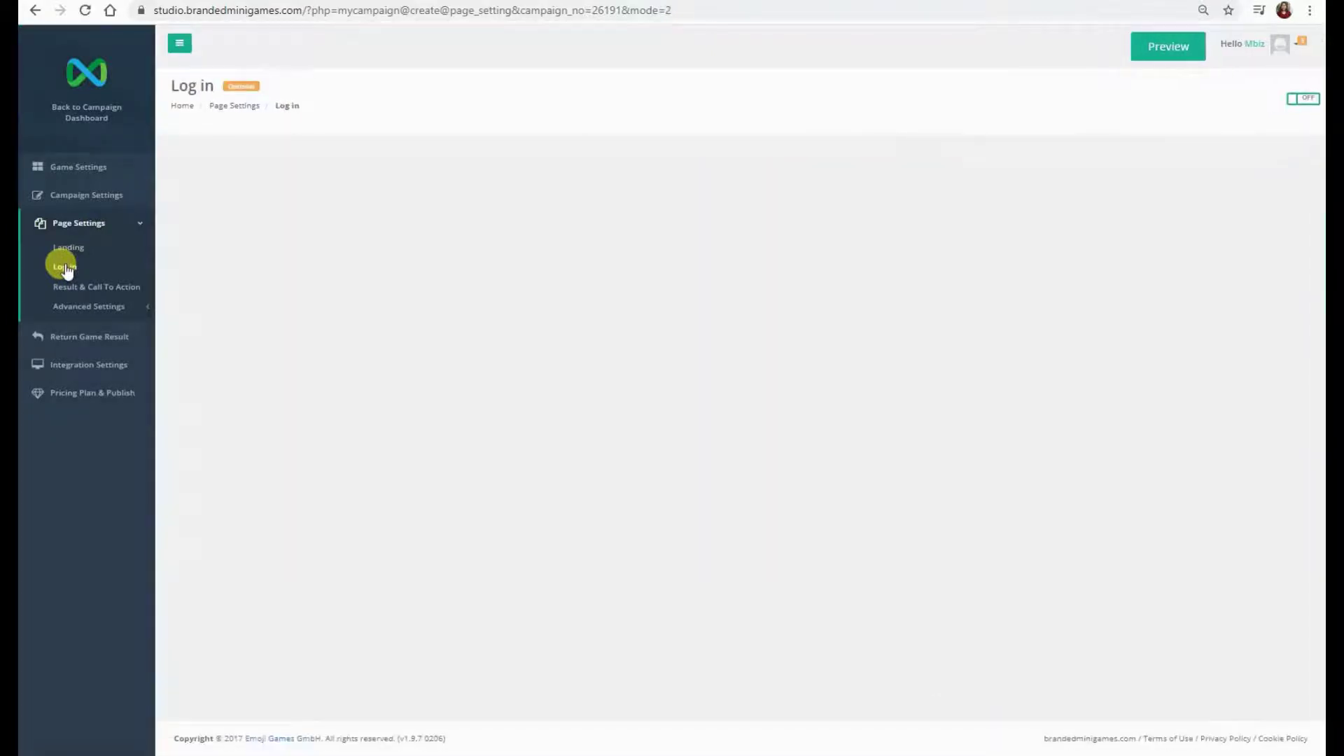
pyautogui.click(1293, 103)
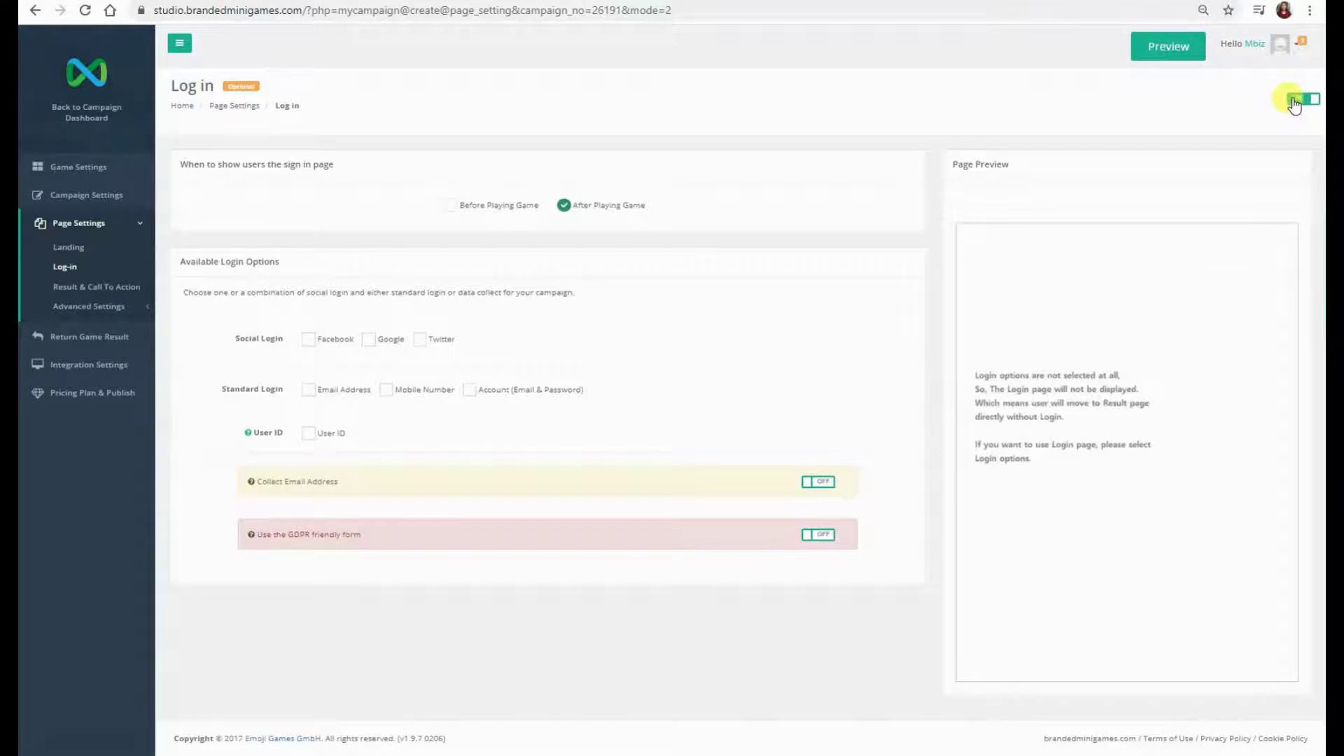
pyautogui.click(449, 205)
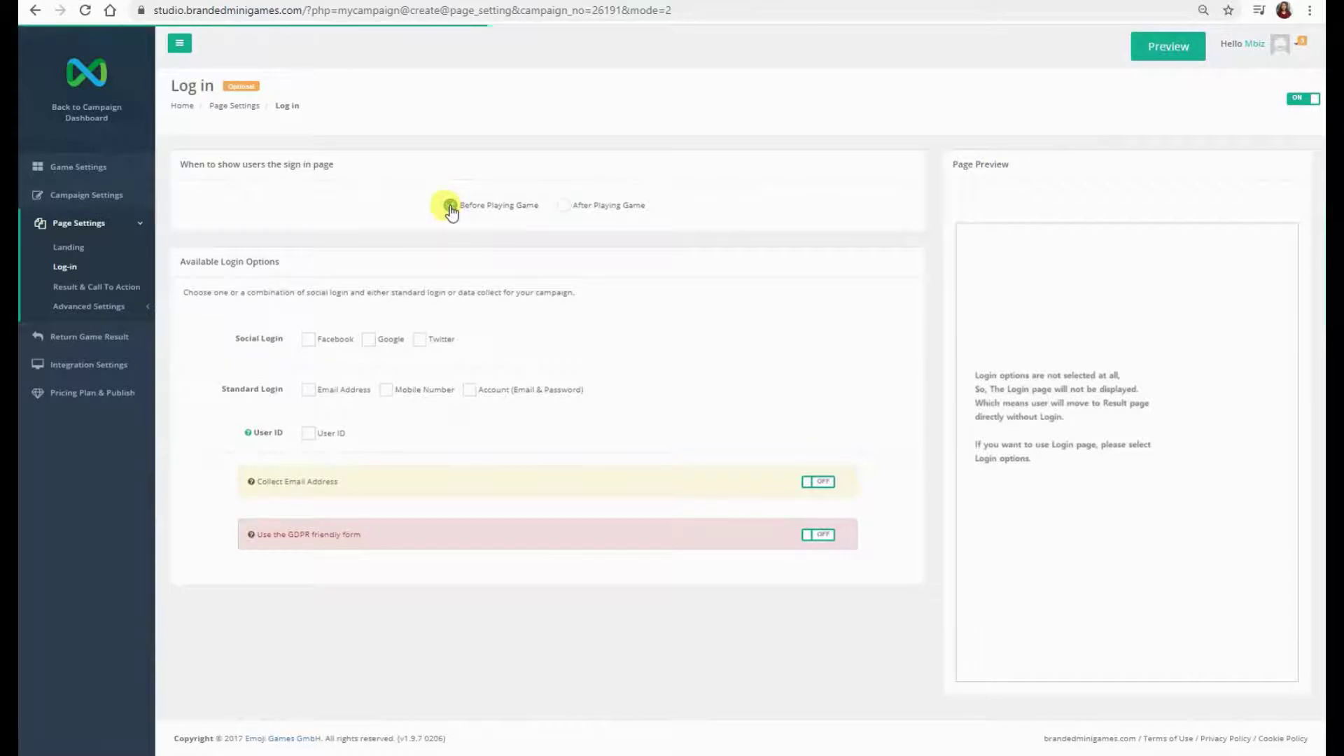
pyautogui.click(565, 208)
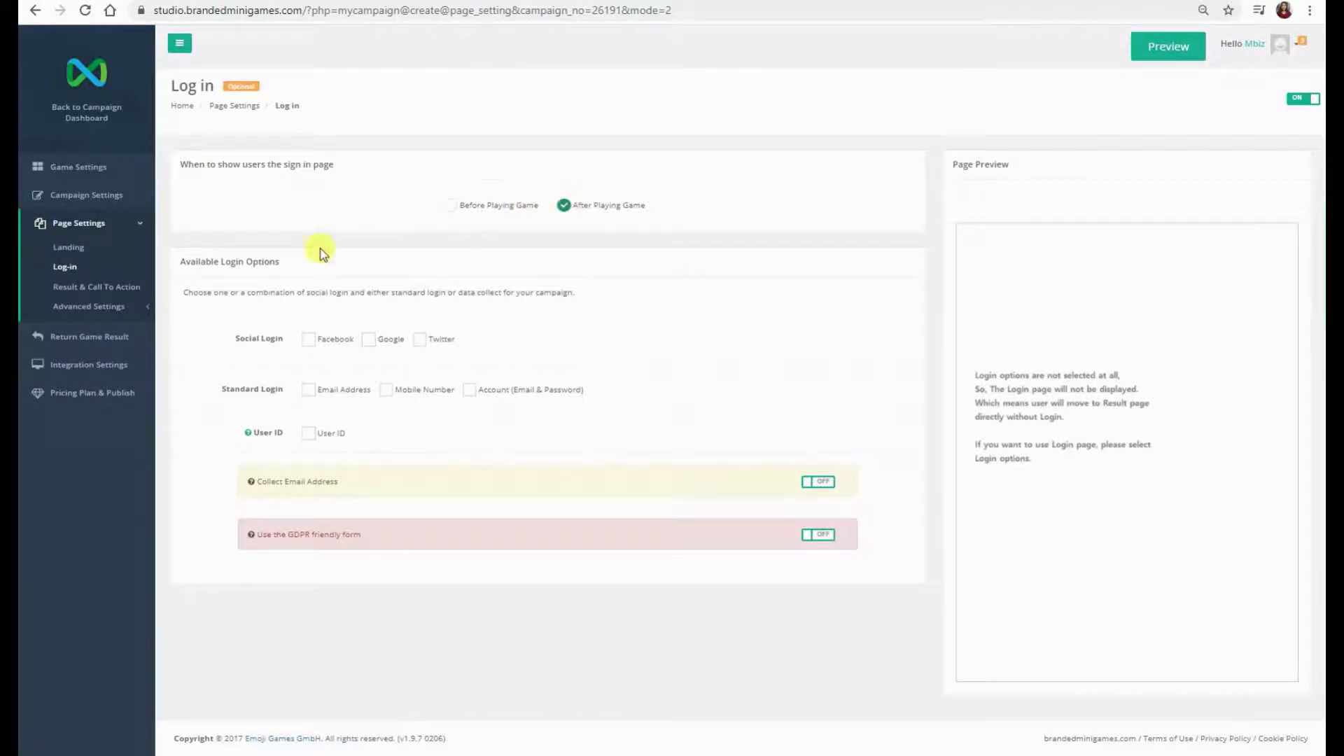
# Try the Facebook, Google and Twitter social login options, and clear all three.
pyautogui.click(307, 343)
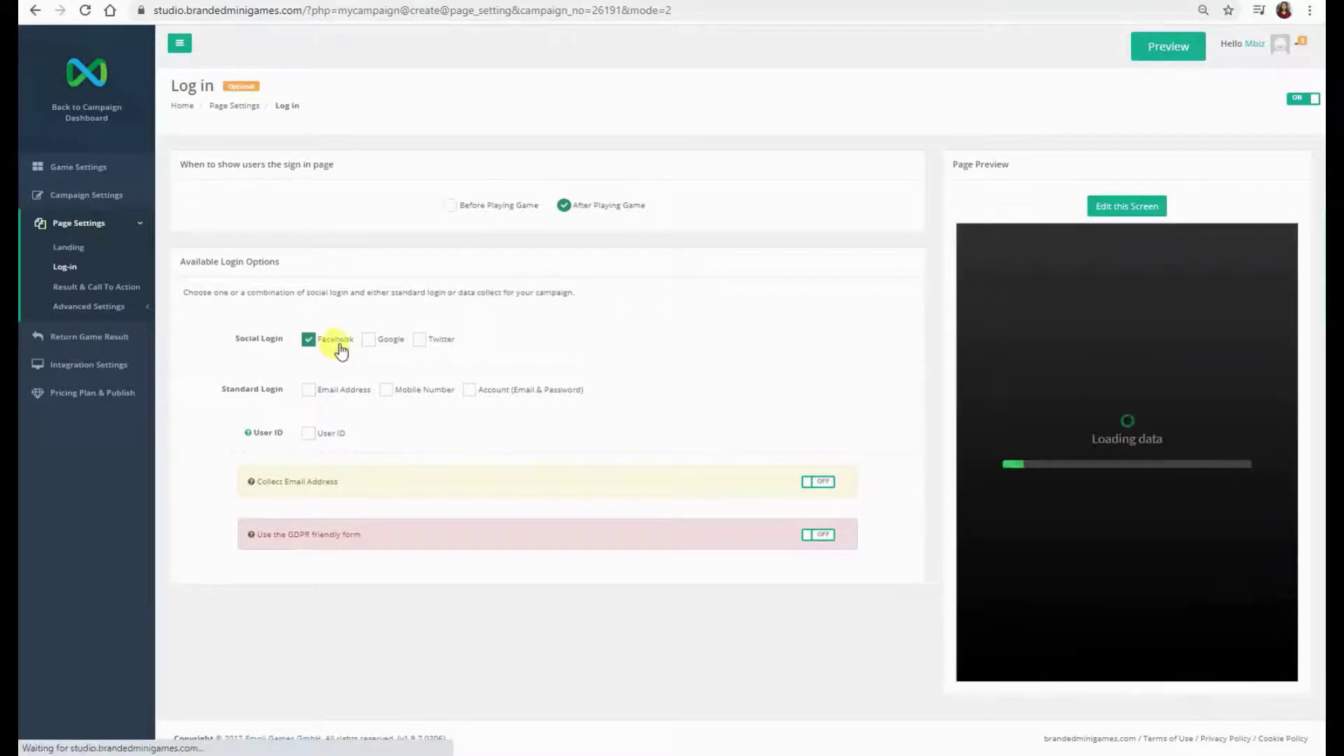
pyautogui.click(367, 340)
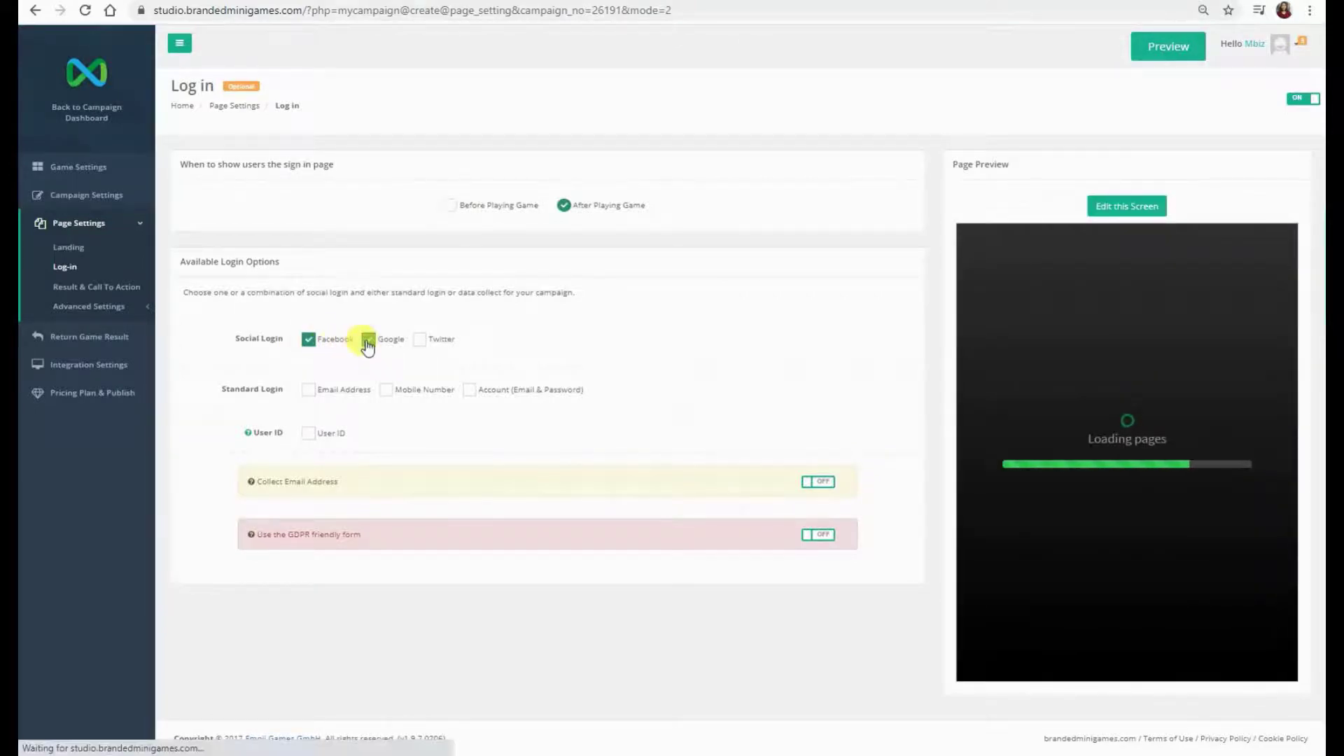
pyautogui.click(423, 343)
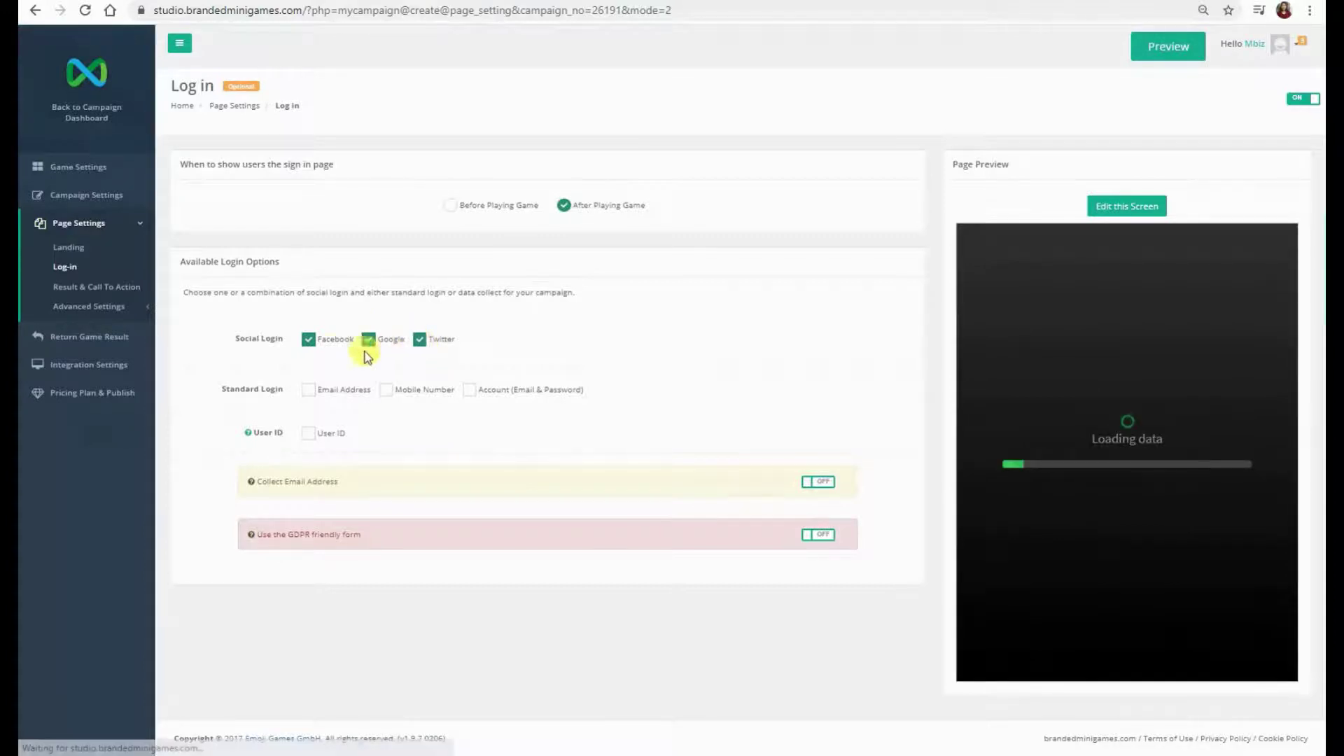
pyautogui.click(308, 339)
pyautogui.click(368, 339)
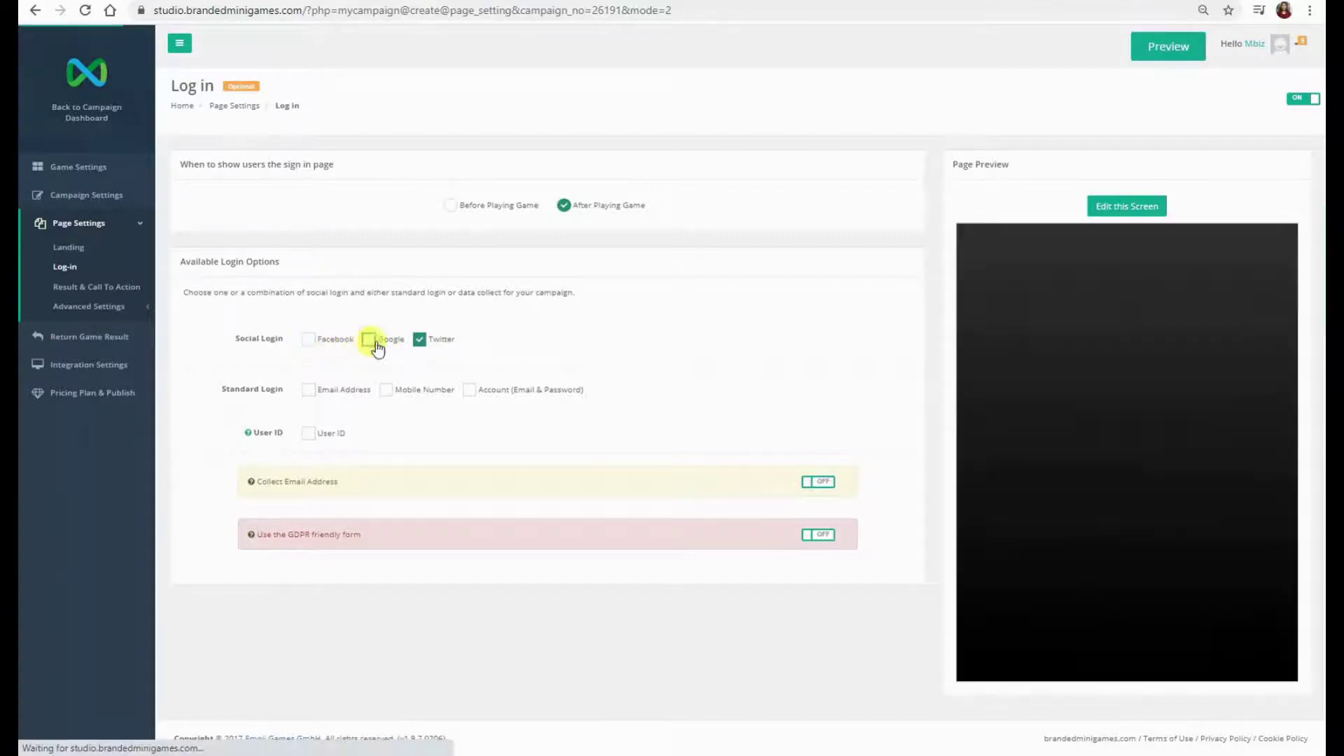
pyautogui.click(420, 342)
# Try the Email Address standard login, and replace it with the User ID login option.
pyautogui.click(308, 390)
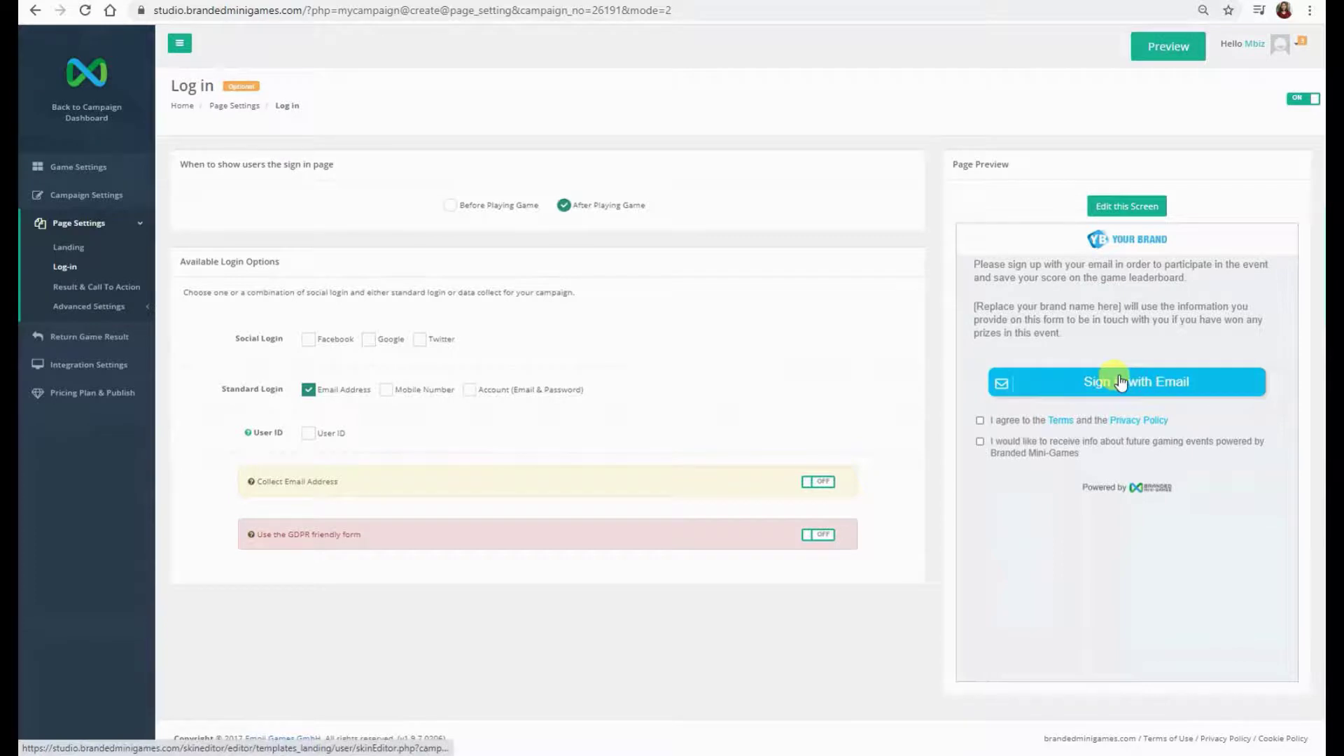
pyautogui.click(308, 434)
pyautogui.click(308, 390)
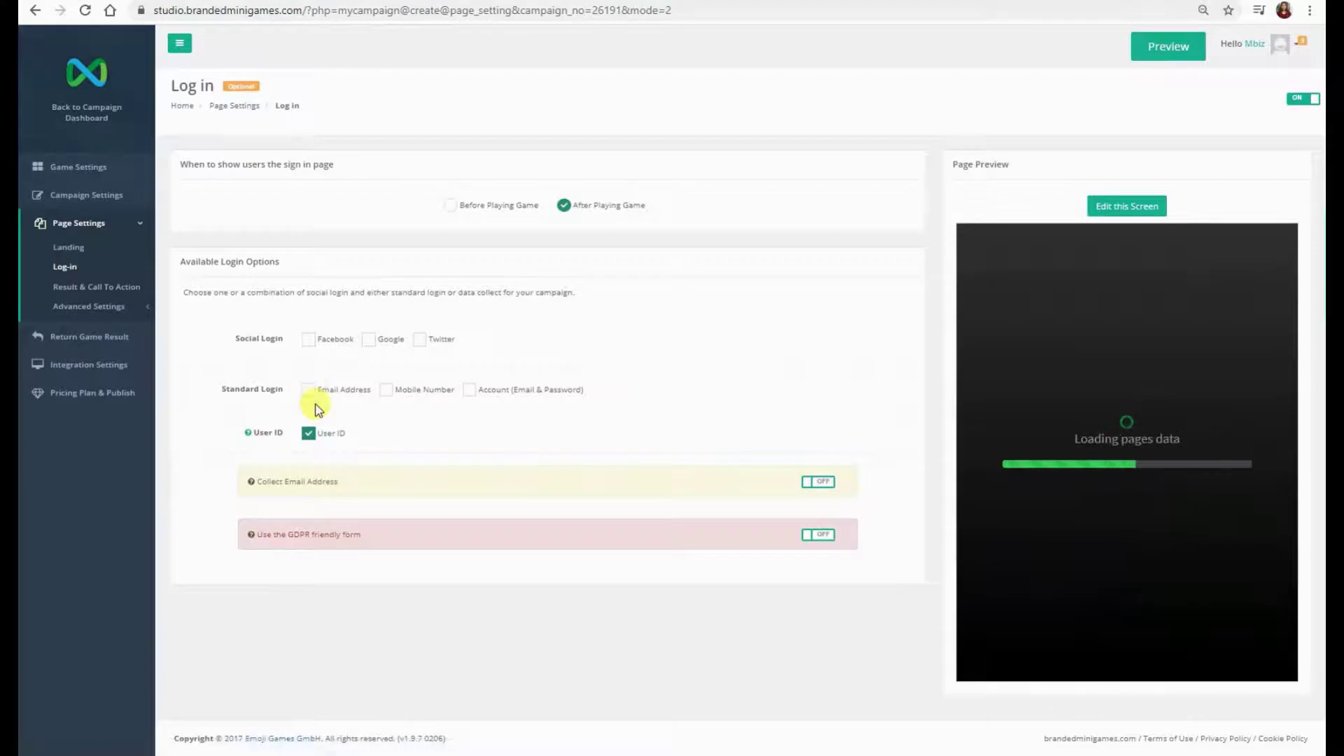
pyautogui.click(309, 434)
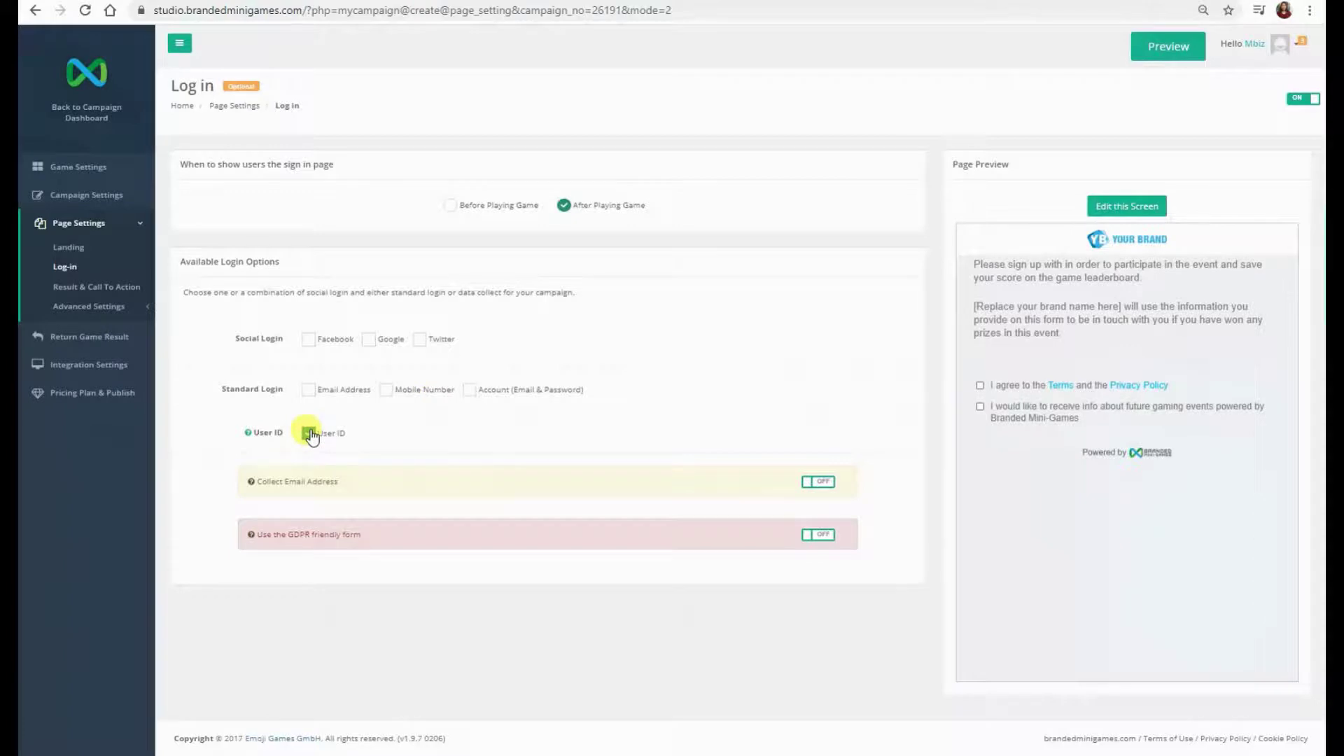
# Review the Leaderboard, Social Sharing and Call To Action sections of the Result & Call To Action page settings.
pyautogui.click(119, 287)
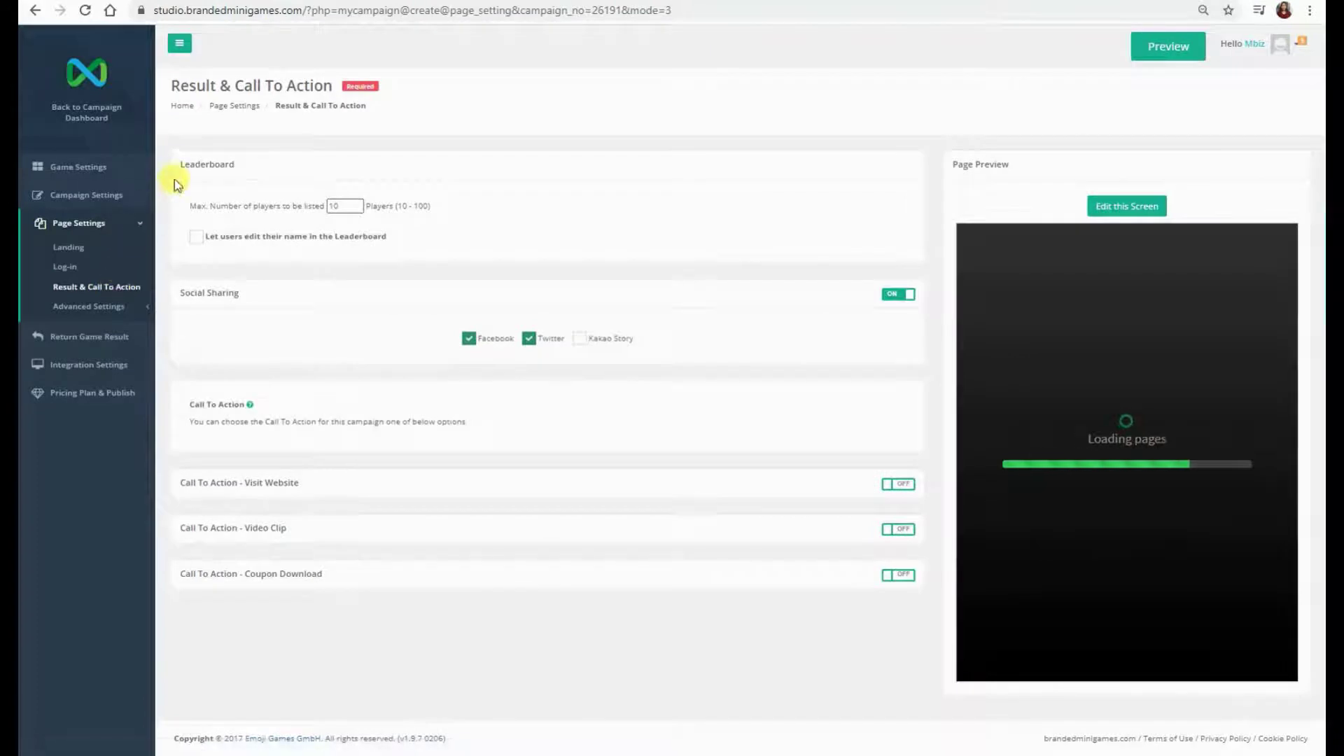
pyautogui.moveTo(179, 165); pyautogui.dragTo(235, 165)
pyautogui.click(237, 165)
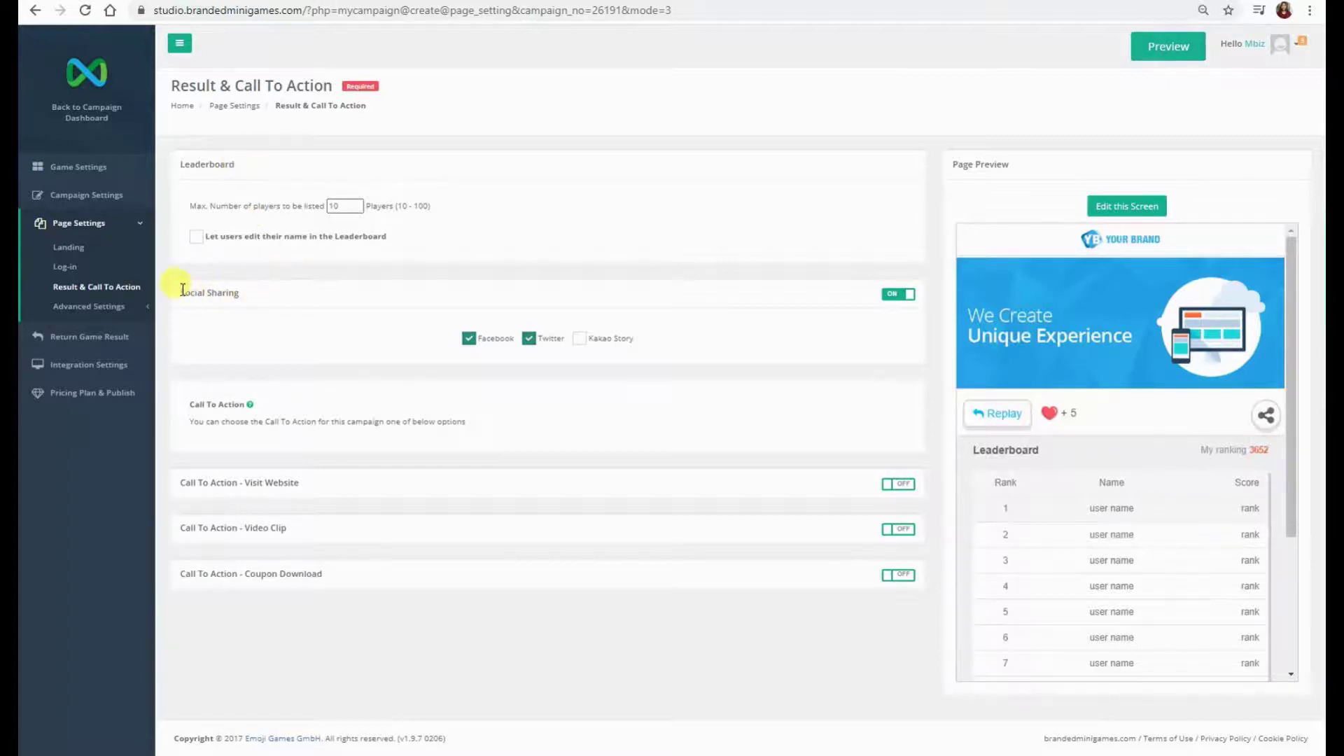
pyautogui.moveTo(180, 293); pyautogui.dragTo(238, 294)
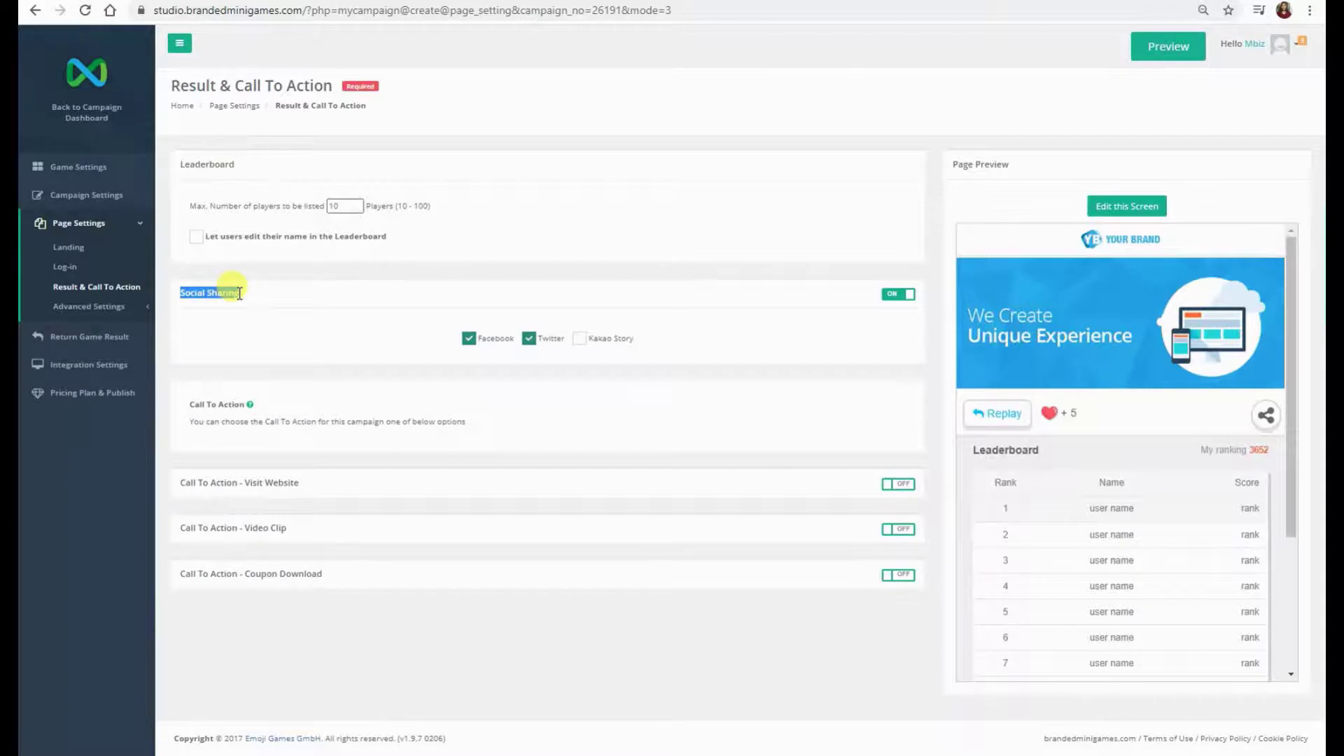
pyautogui.moveTo(189, 404); pyautogui.dragTo(245, 406)
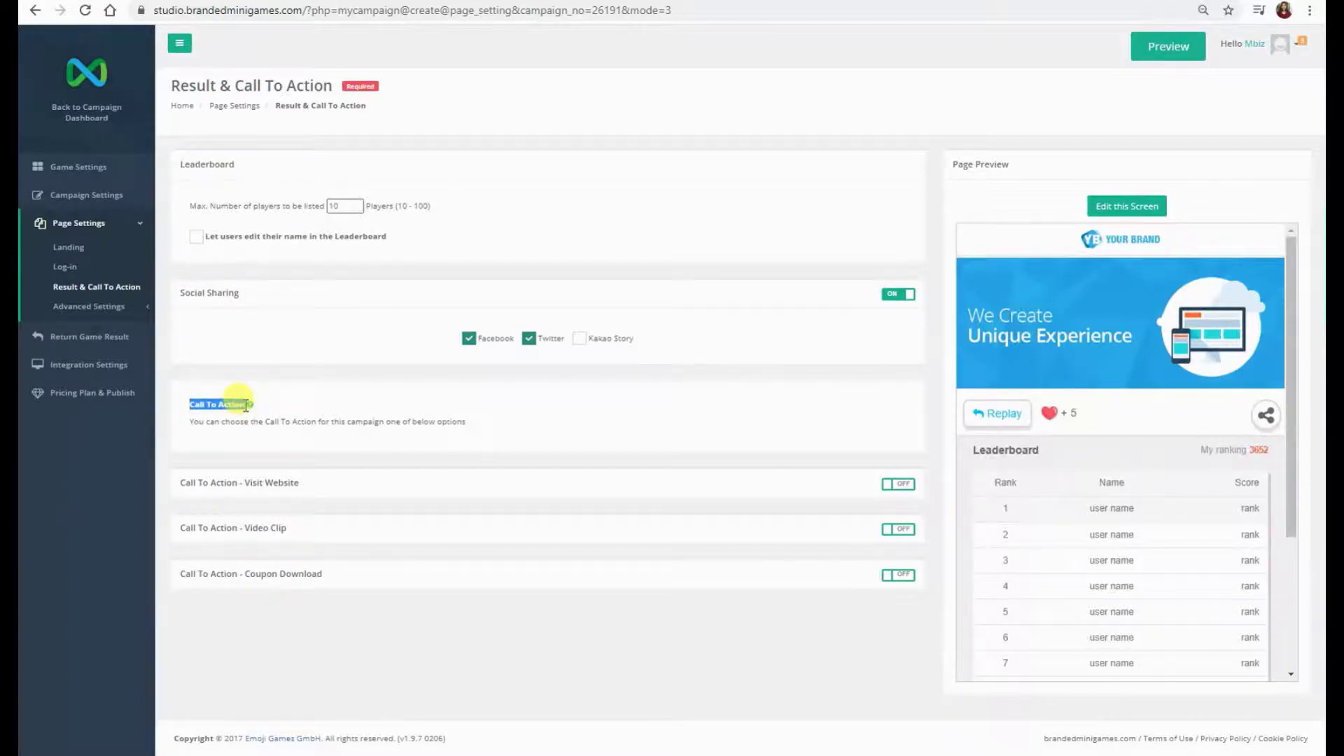
pyautogui.click(245, 406)
pyautogui.click(905, 492)
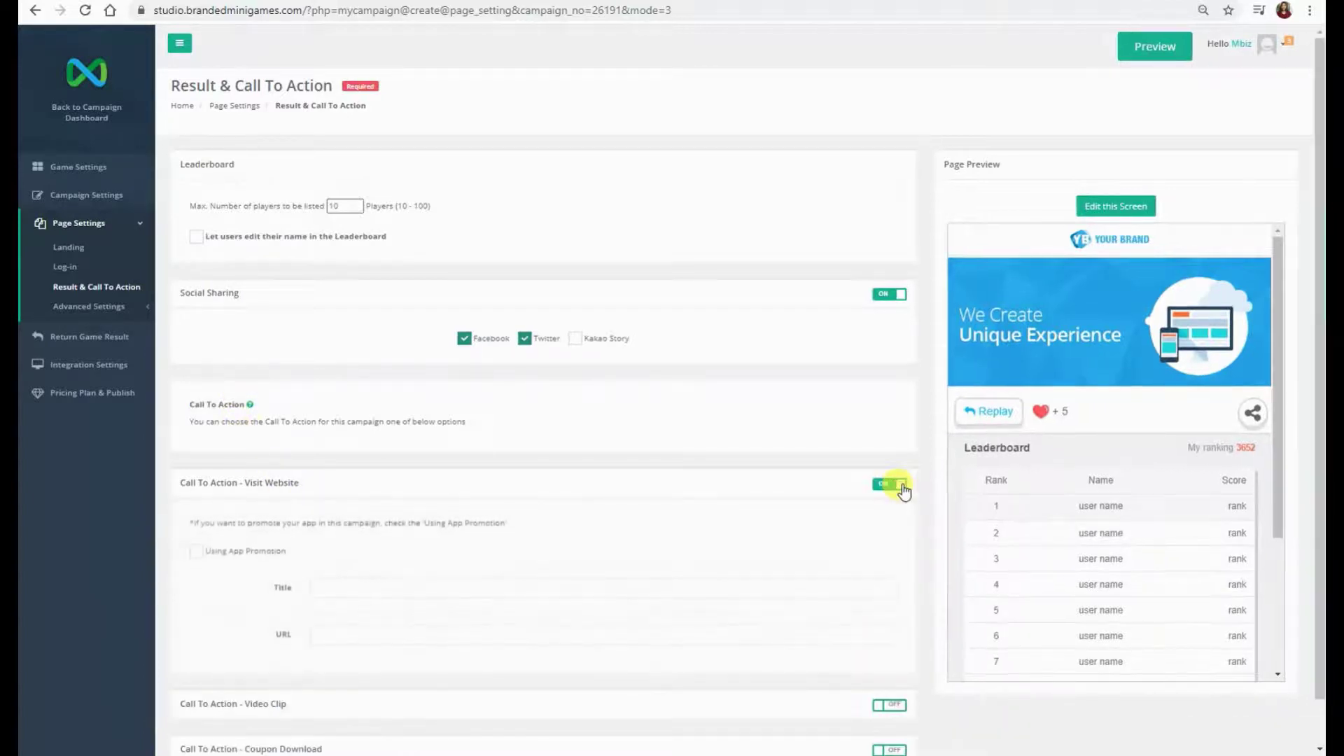
pyautogui.scroll(-1, 901, 490)
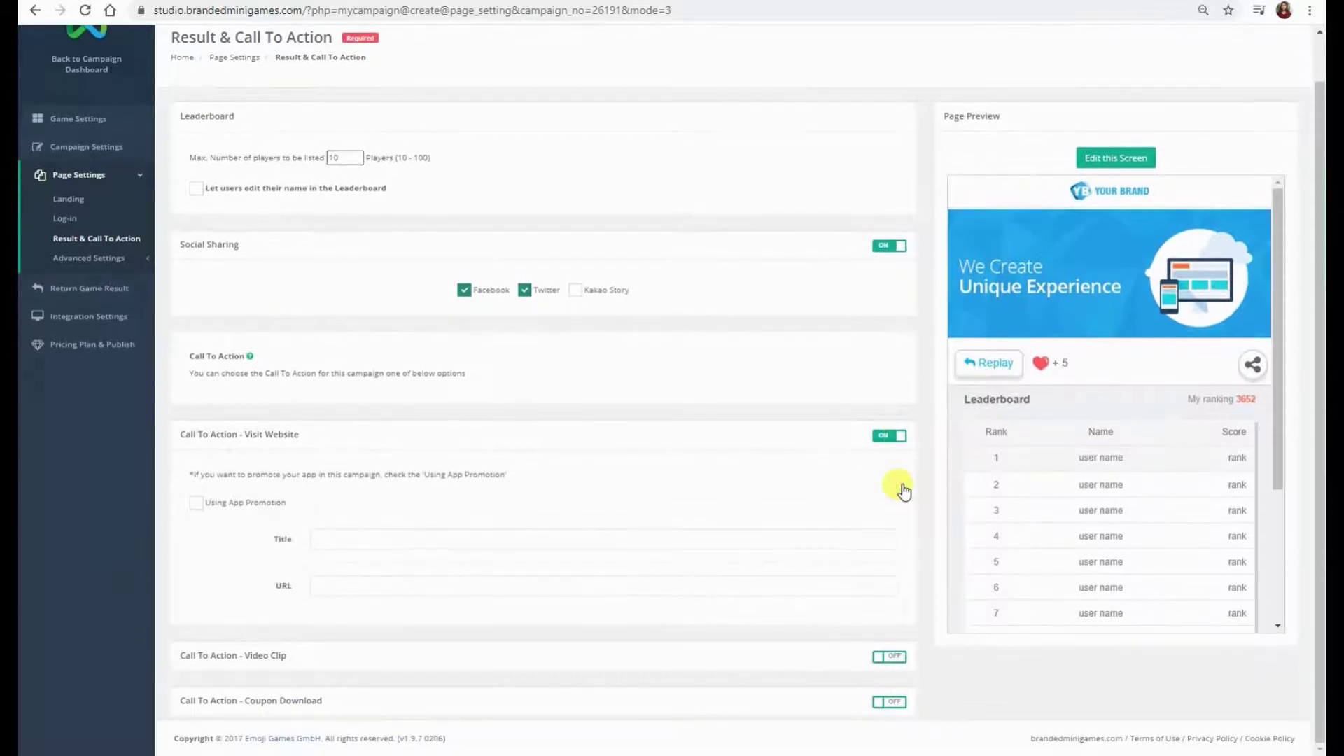
pyautogui.click(393, 541)
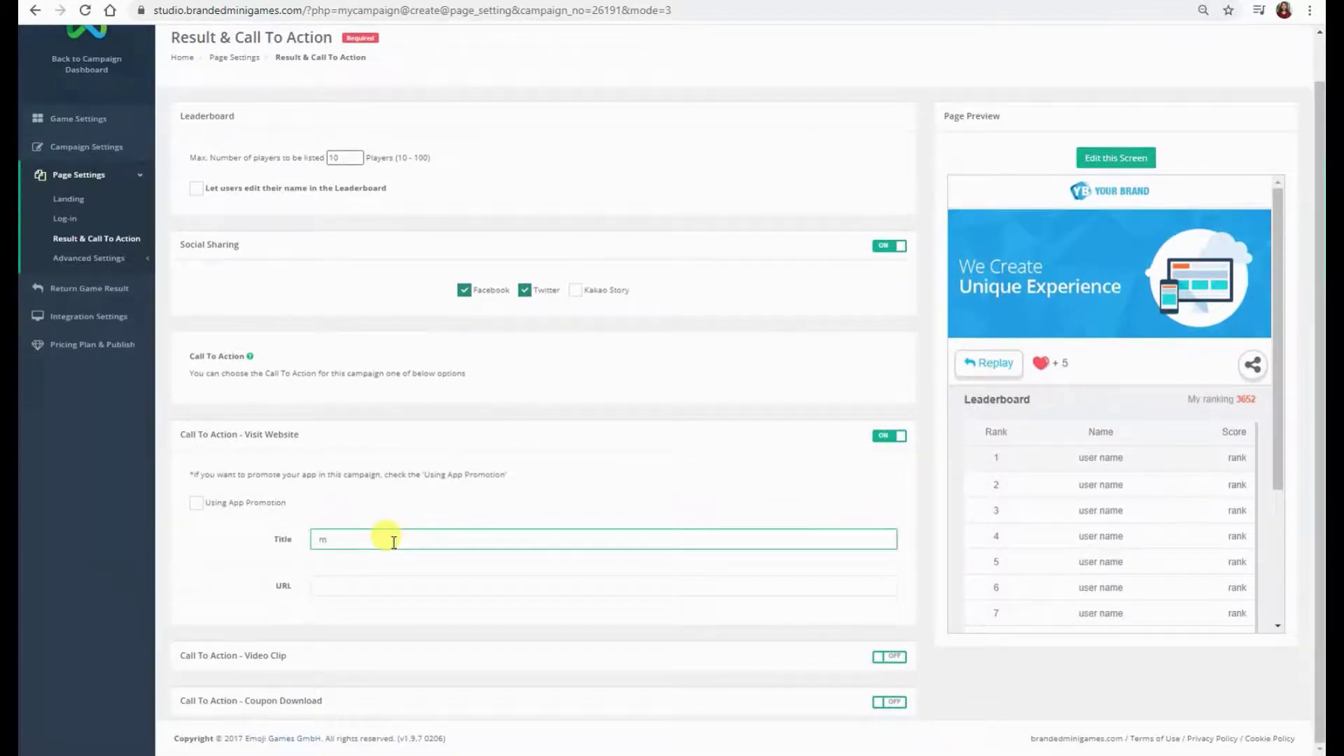
pyautogui.write('izglobal')
pyautogui.click(373, 583)
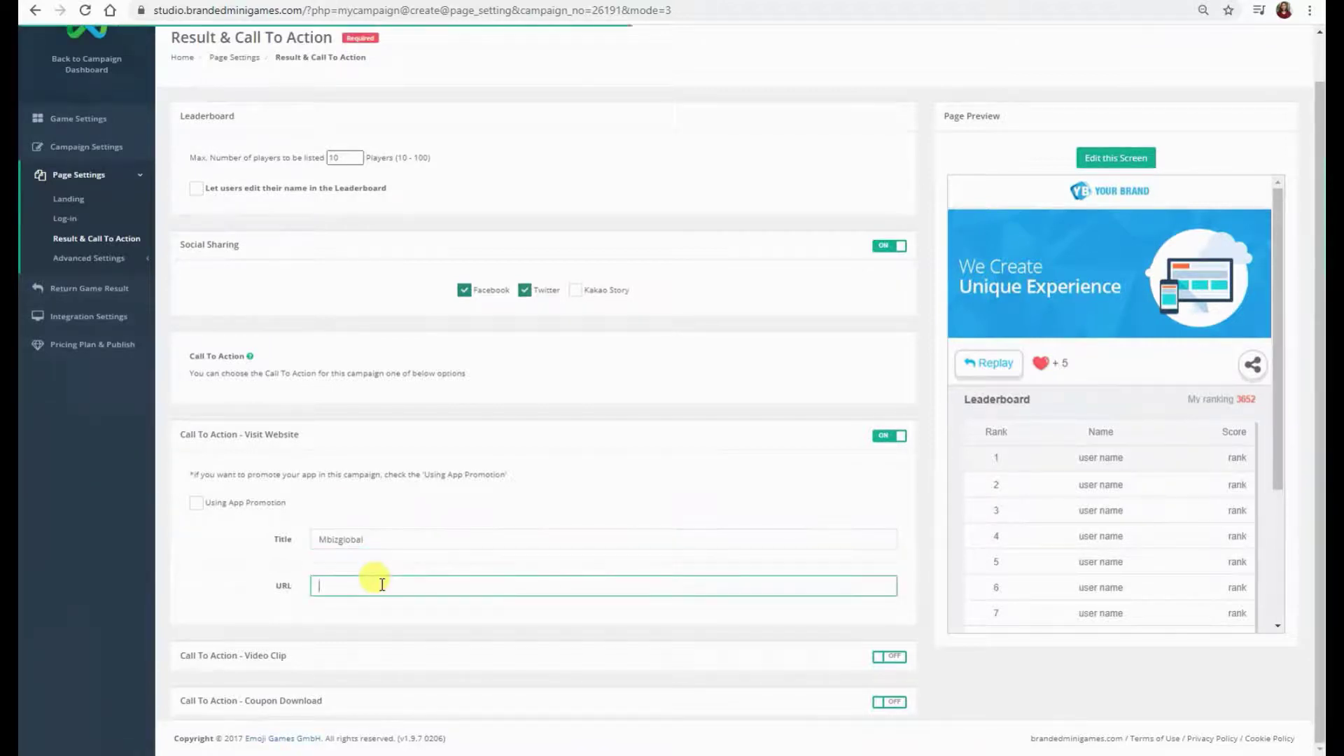
pyautogui.write('http://www.mbizglobal.net/')
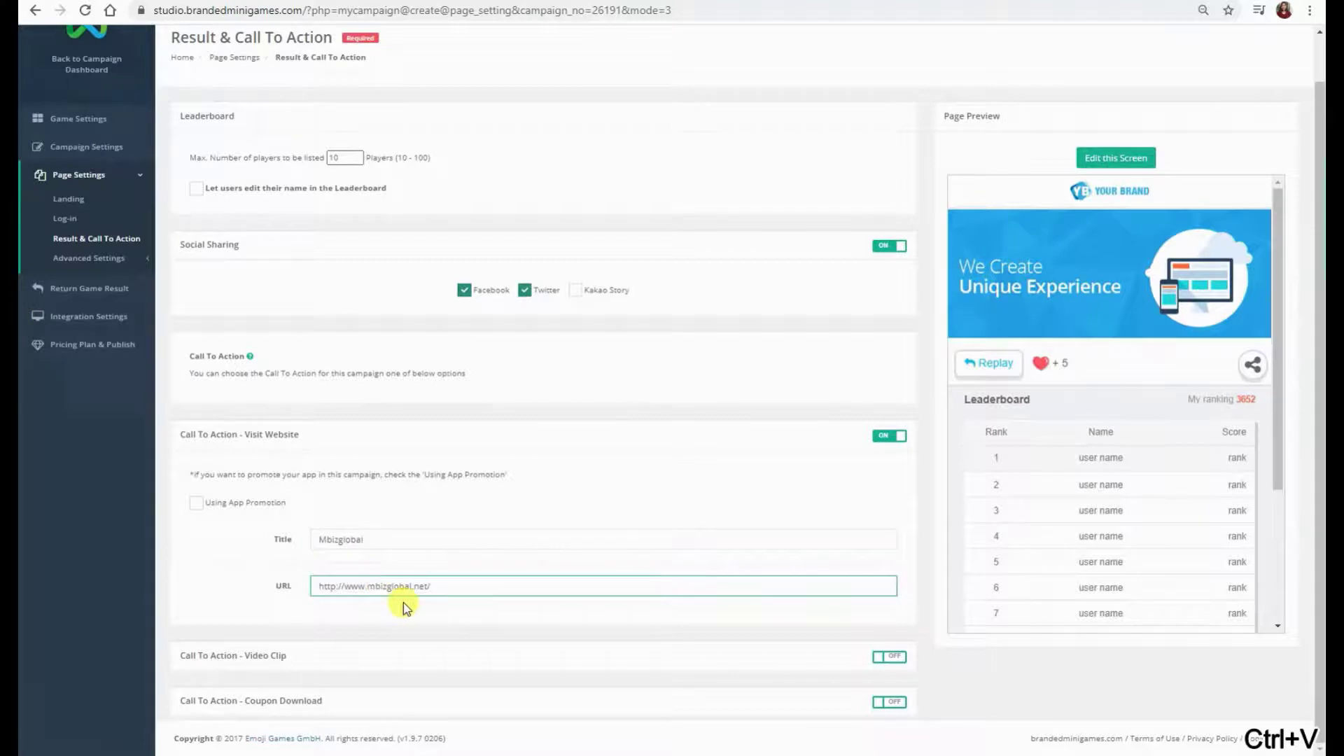
# Try the Video Clip and Coupon Download call-to-action options, and turn both off.
pyautogui.click(879, 662)
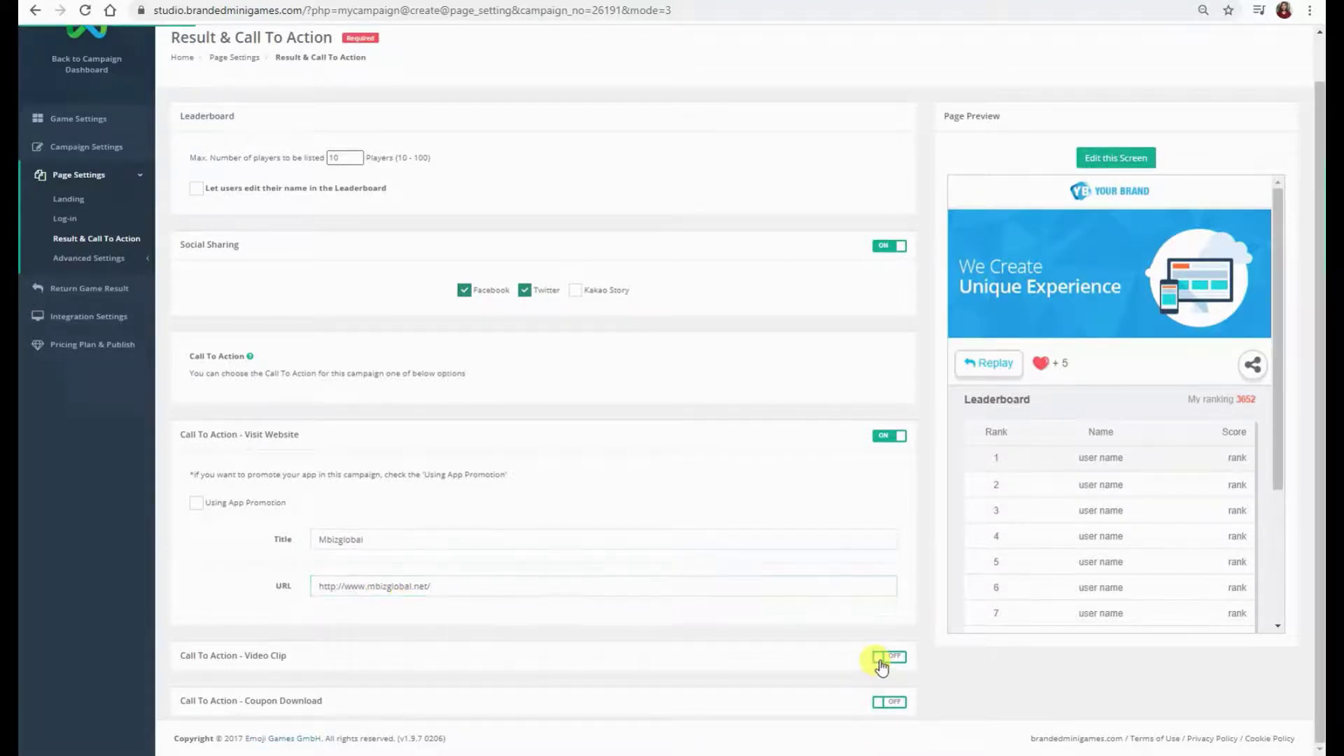
pyautogui.scroll(-2, 871, 663)
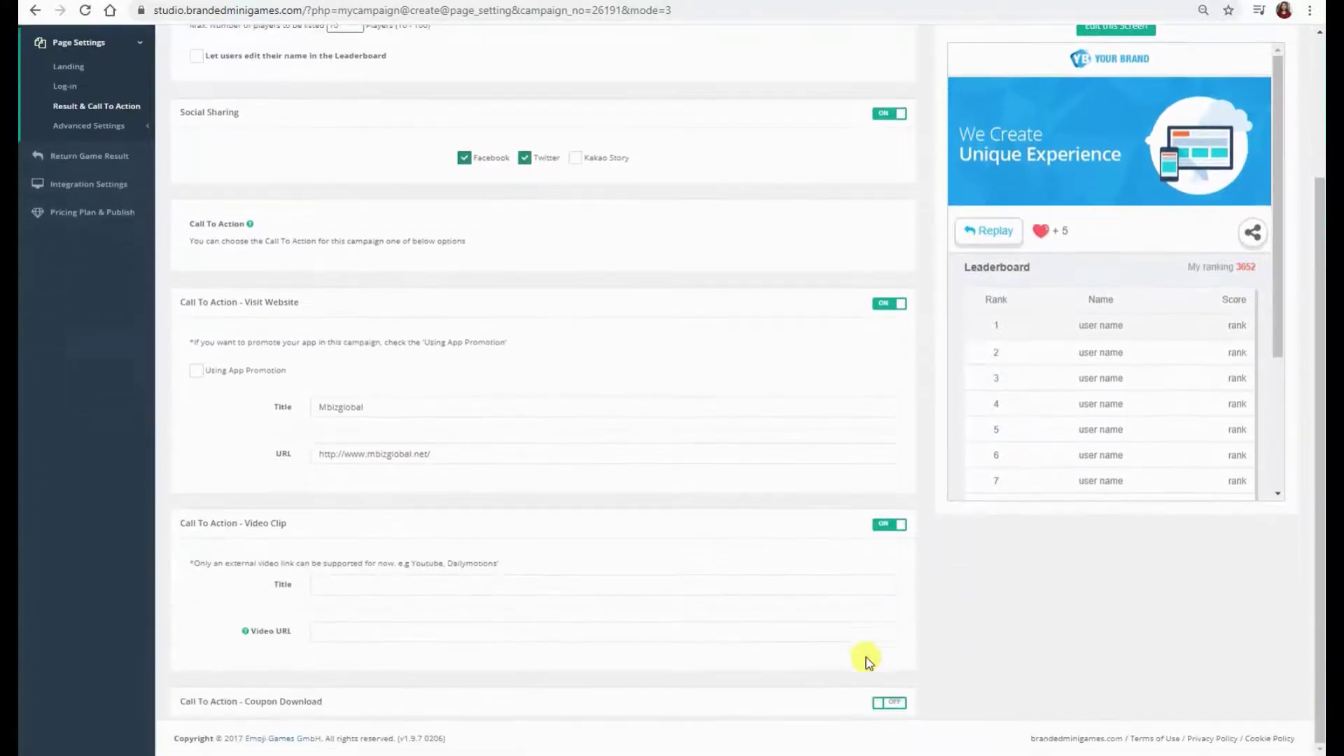
pyautogui.click(344, 587)
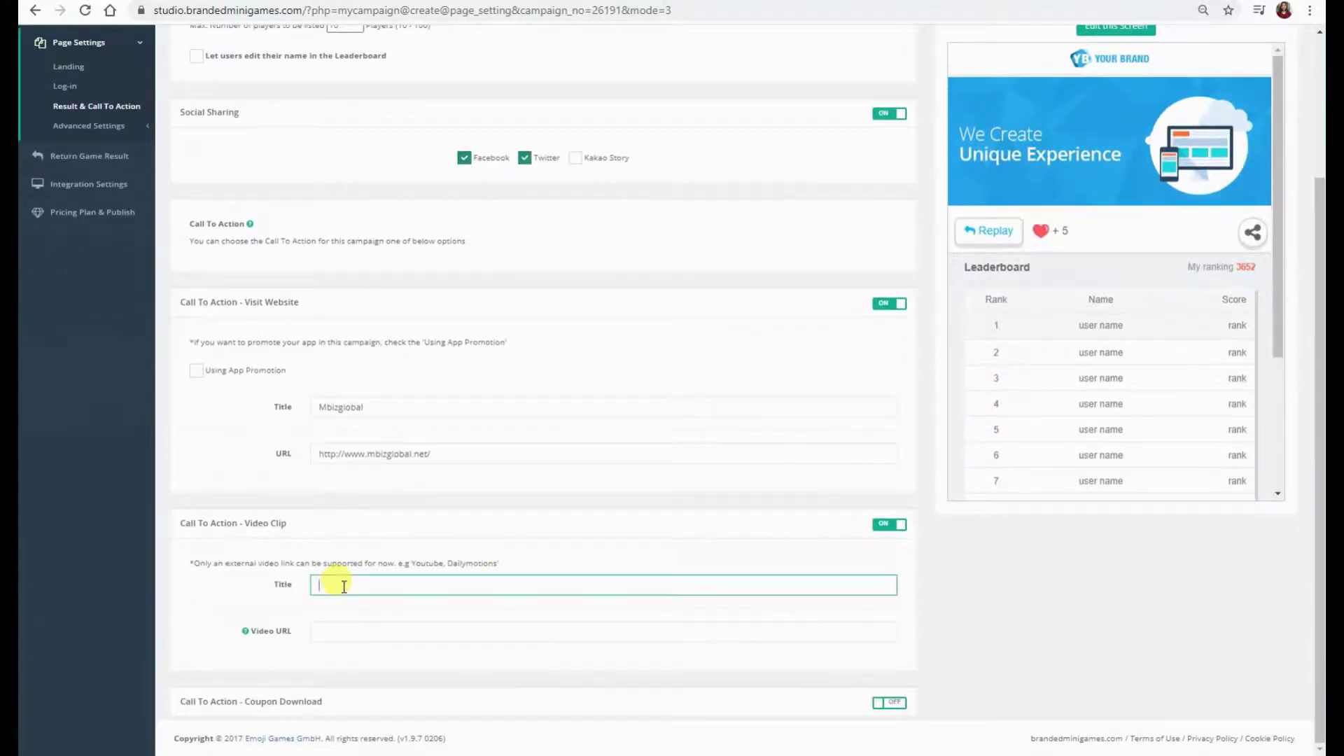
pyautogui.click(346, 632)
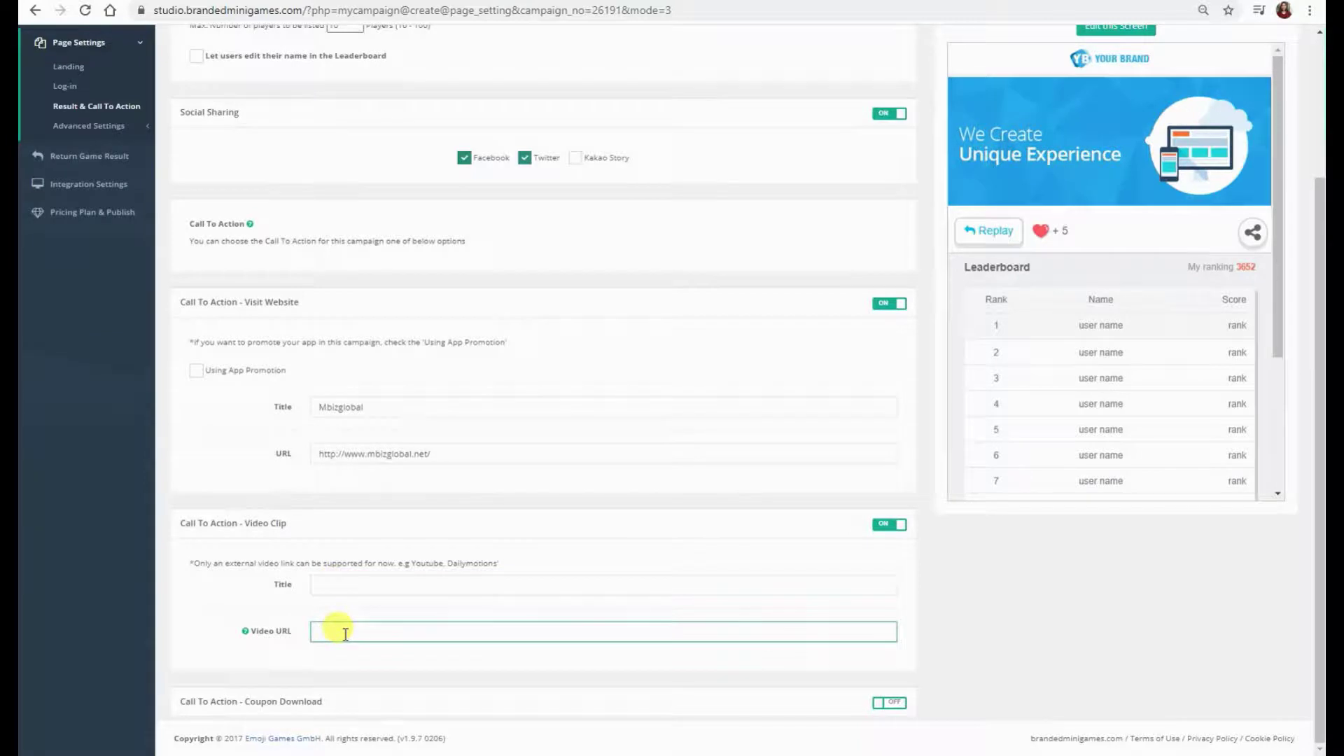
pyautogui.click(889, 525)
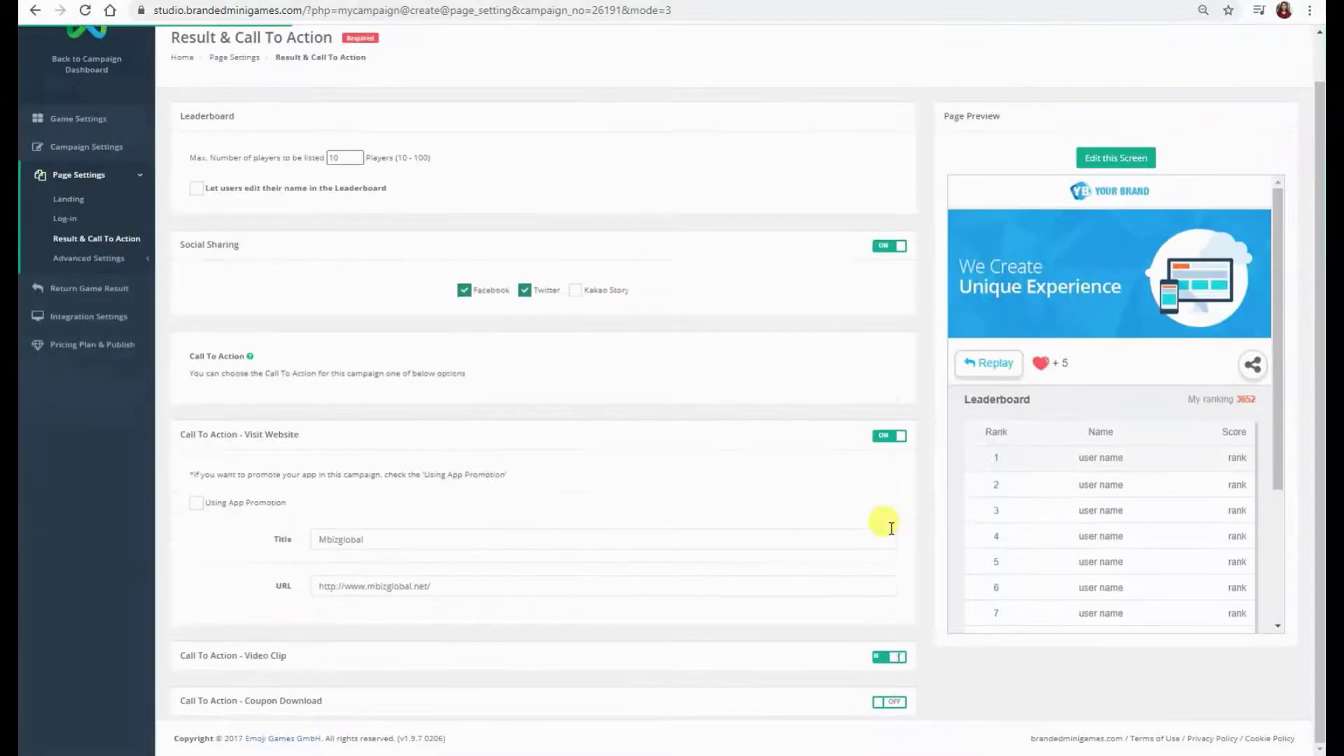
pyautogui.click(884, 703)
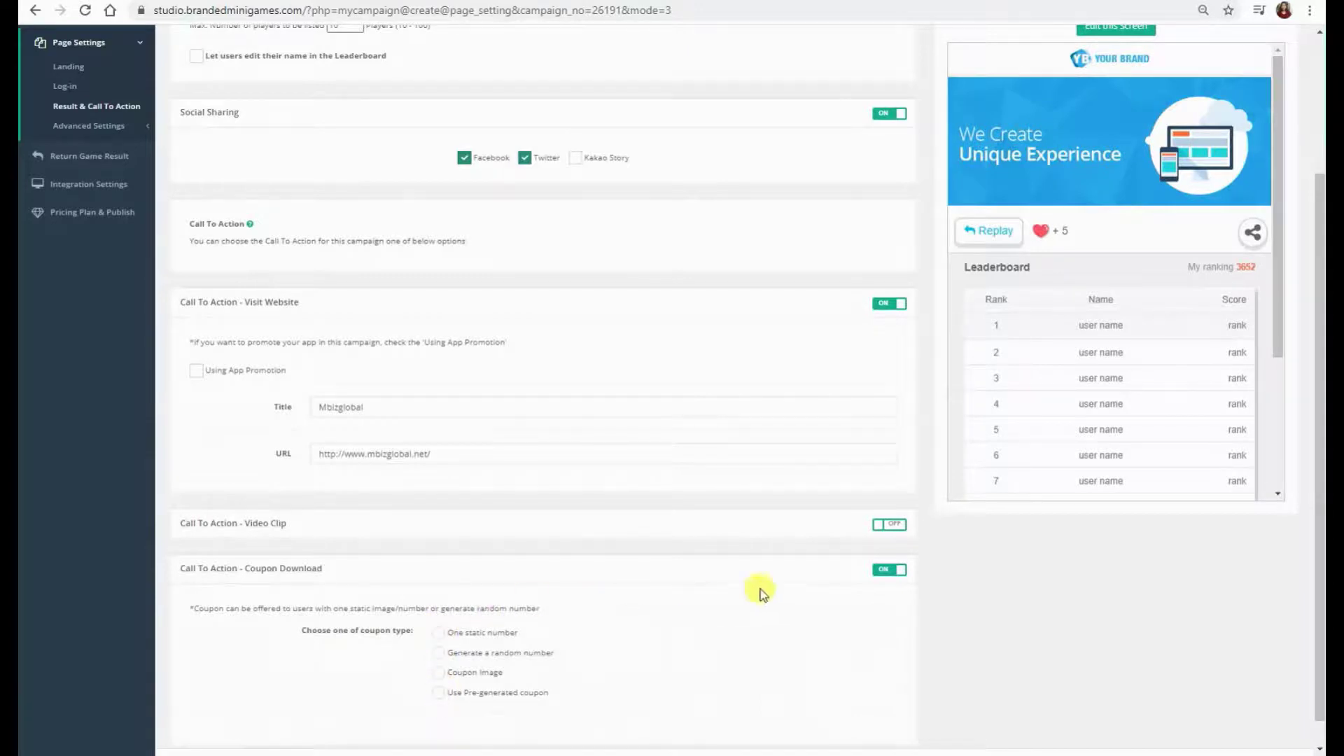
pyautogui.click(881, 570)
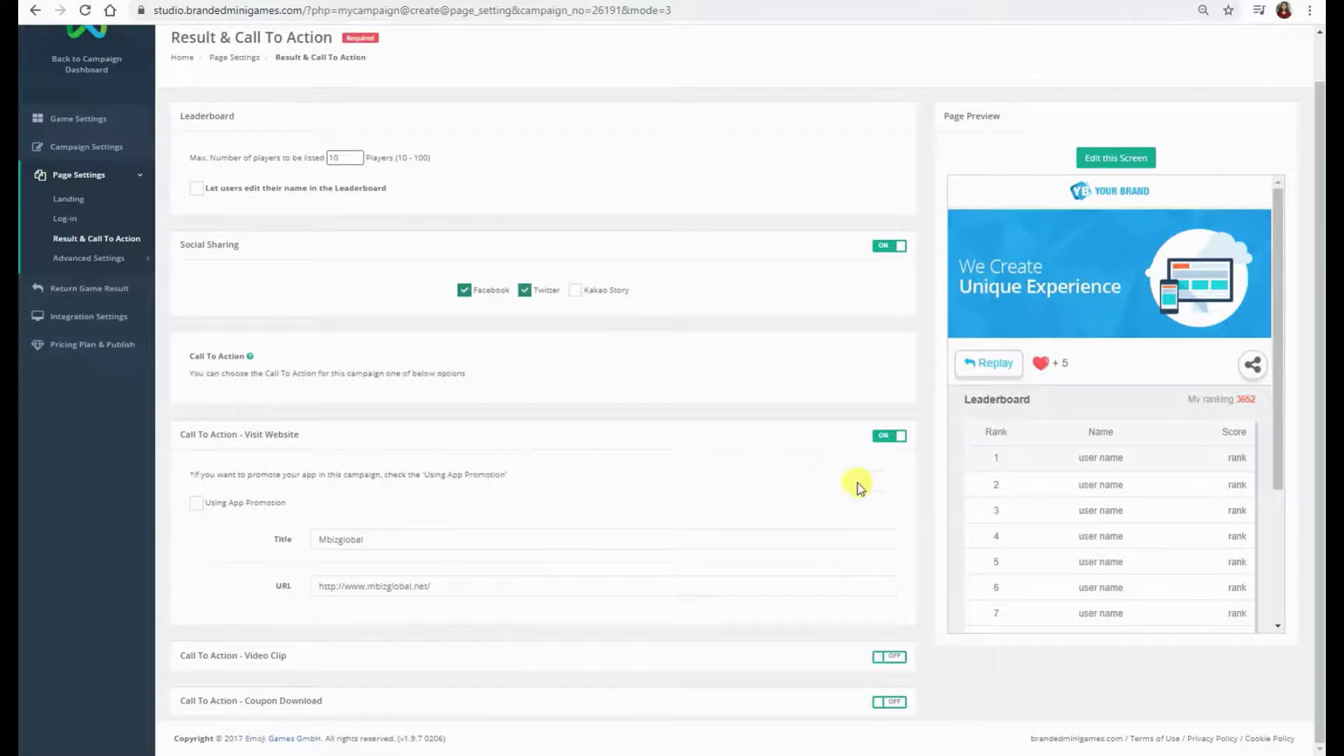
# Check the call-to-action button's image, link and live preview in the result page editor, and close the editor.
pyautogui.click(1103, 161)
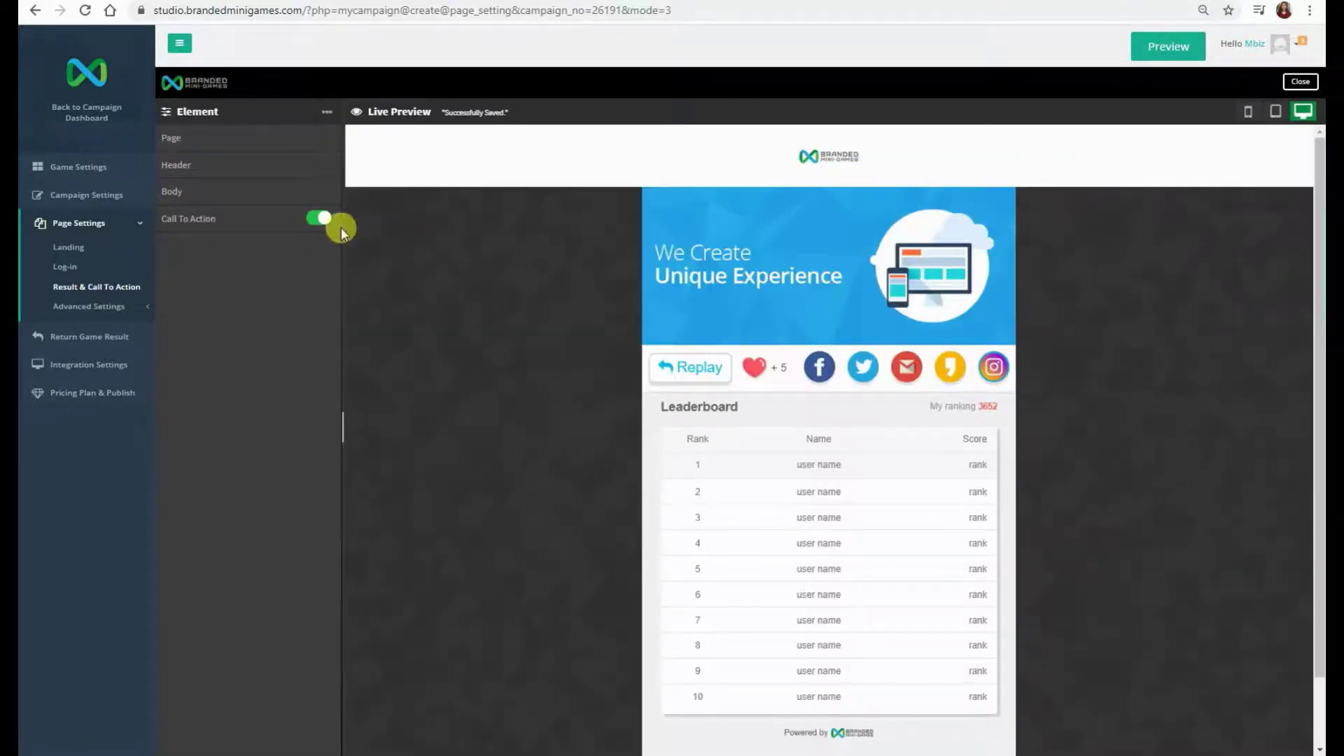
pyautogui.click(271, 223)
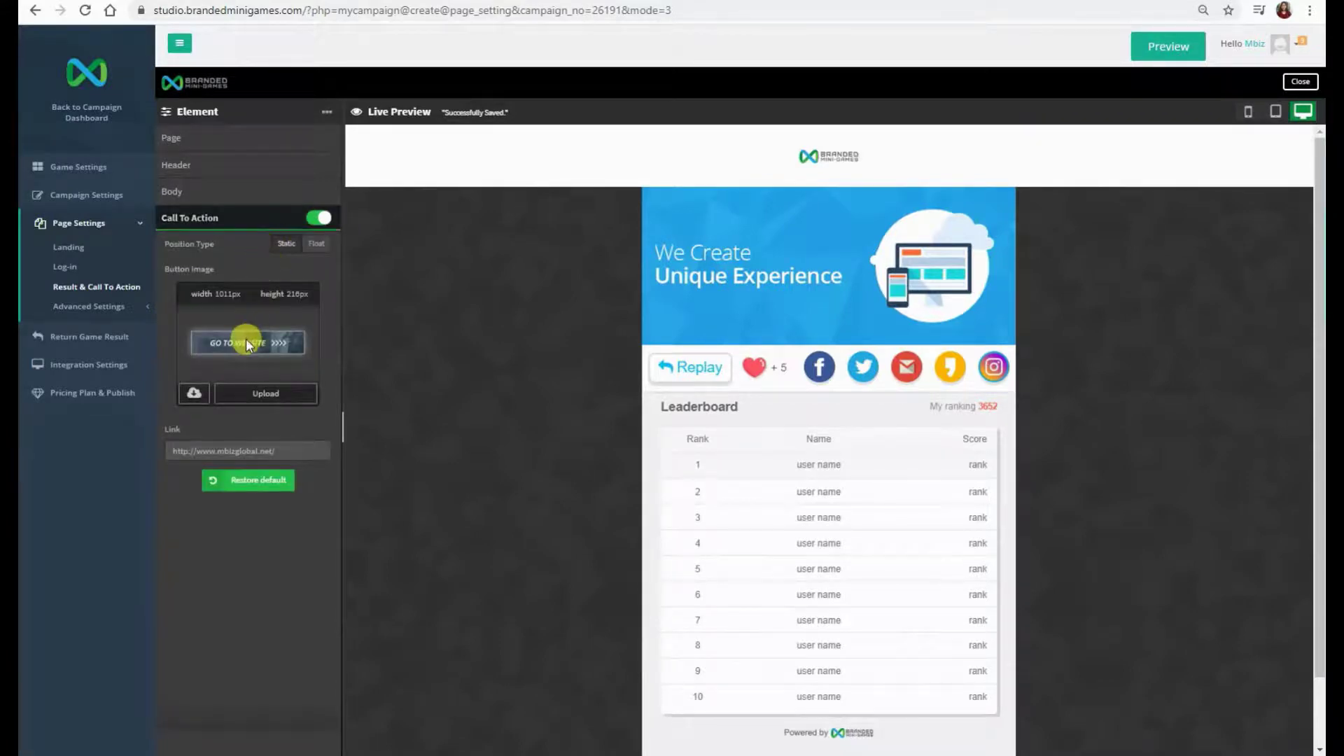
pyautogui.scroll(-1, 735, 465)
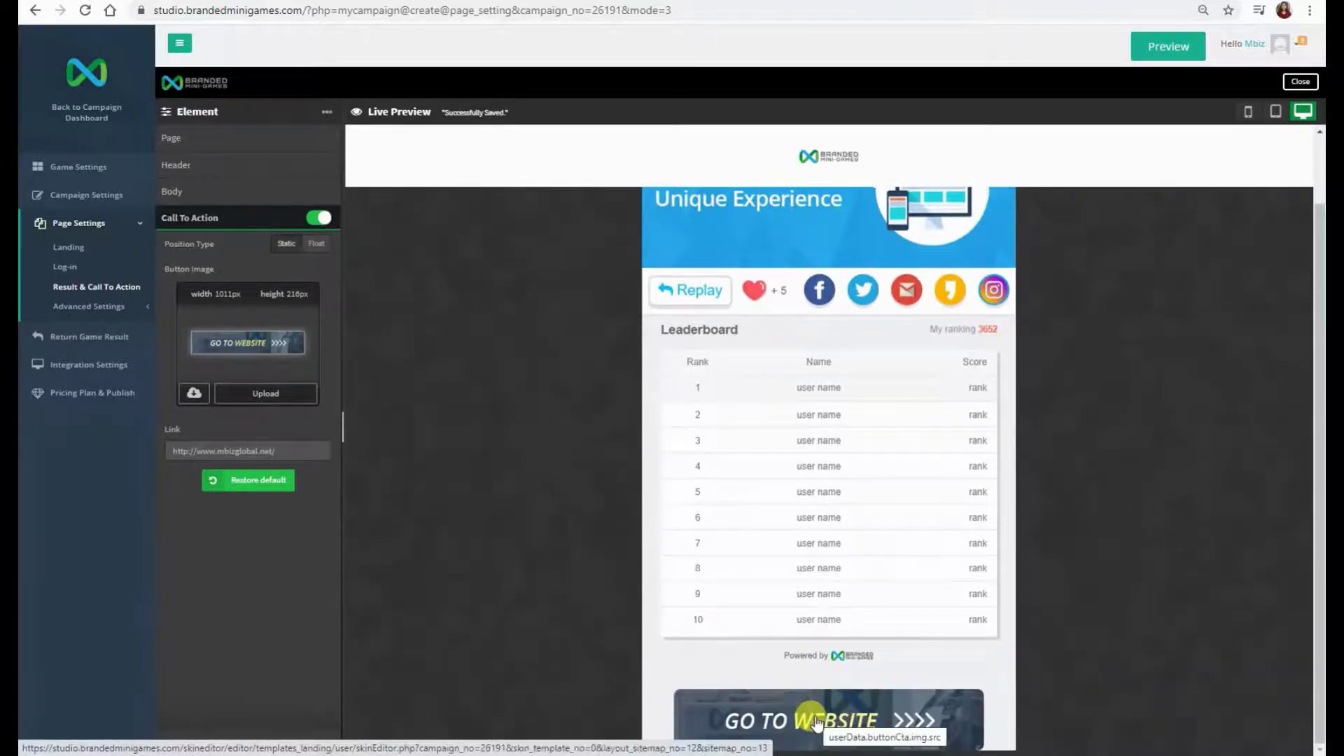
pyautogui.click(287, 450)
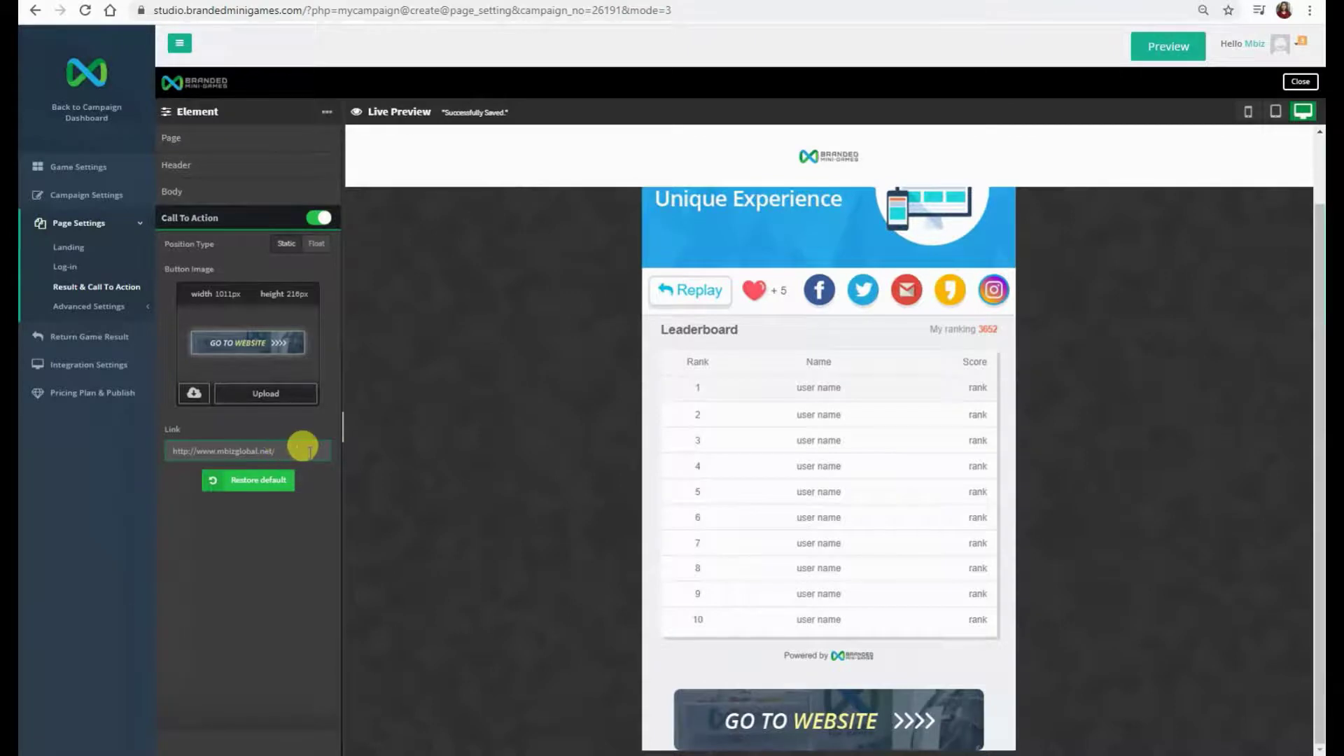
pyautogui.scroll(1, 711, 438)
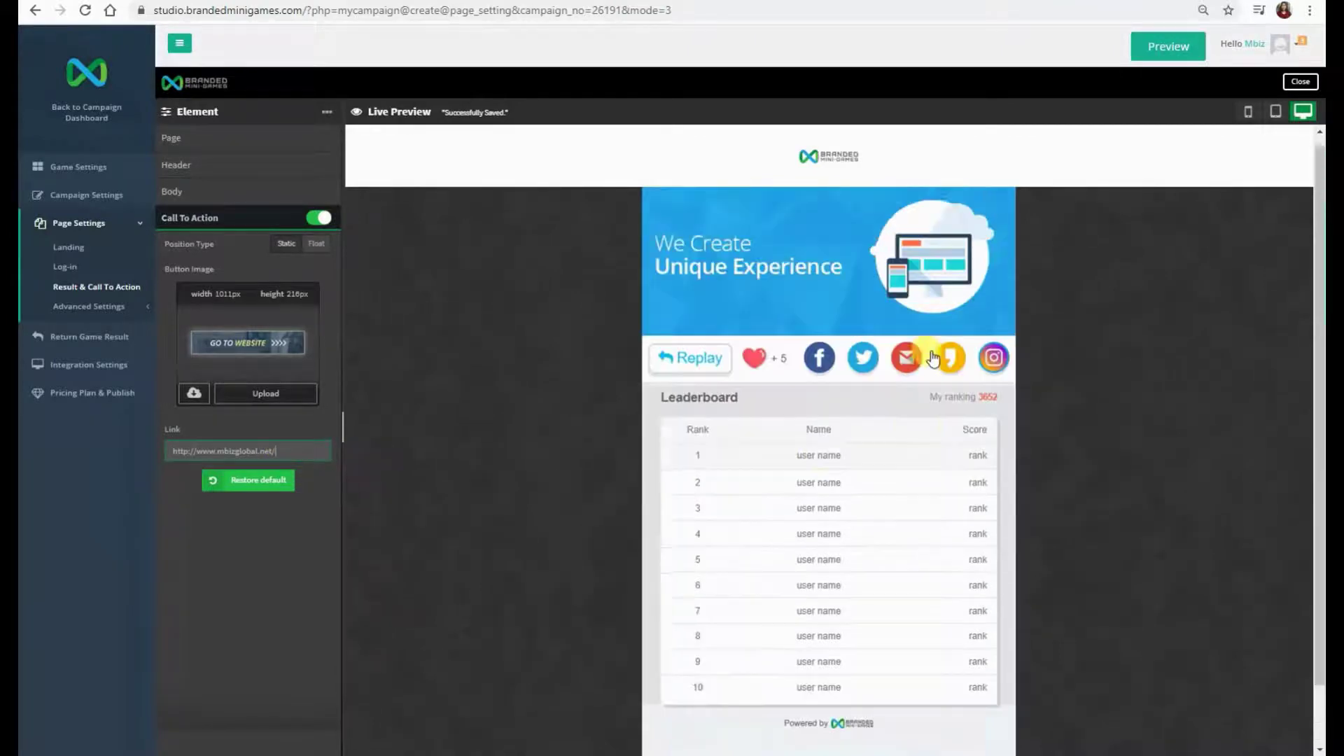
pyautogui.click(1299, 82)
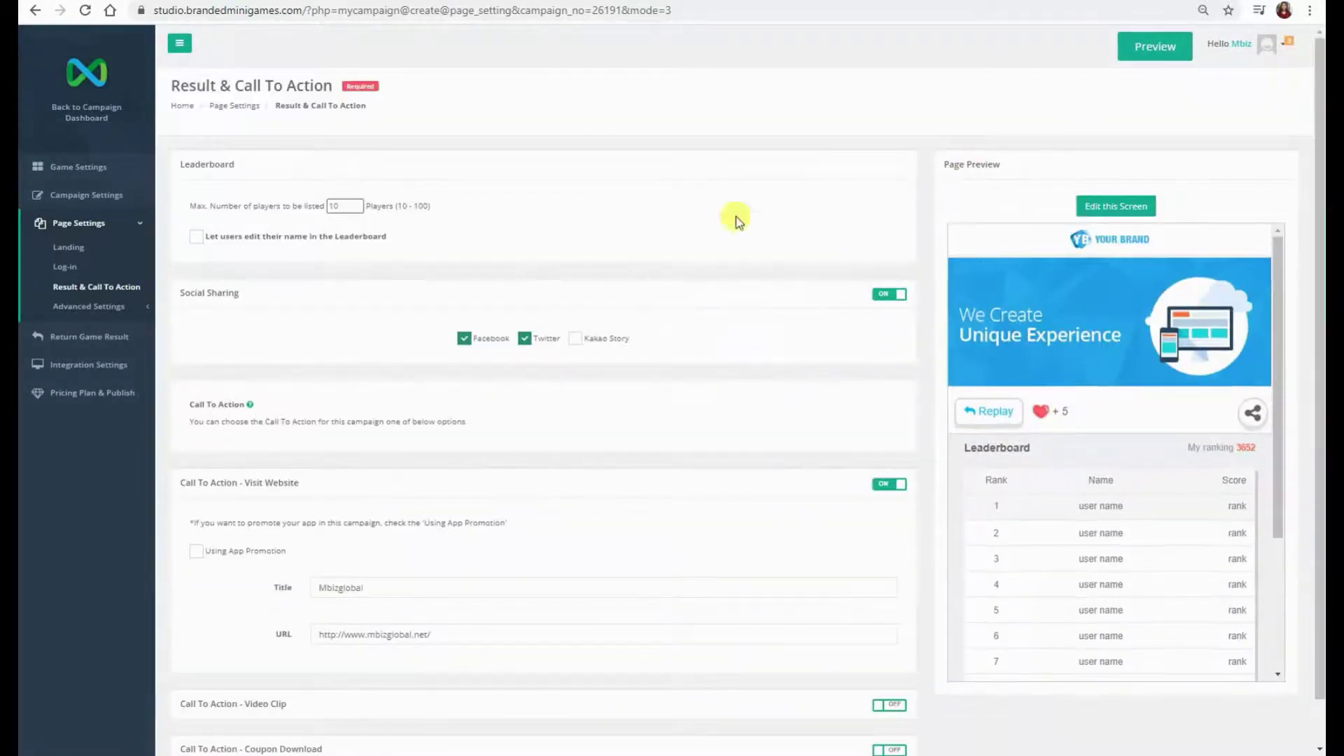
# Look over the list of advanced page settings, and examine the webhook and returned parameters in the Return Game Result settings.
pyautogui.click(97, 310)
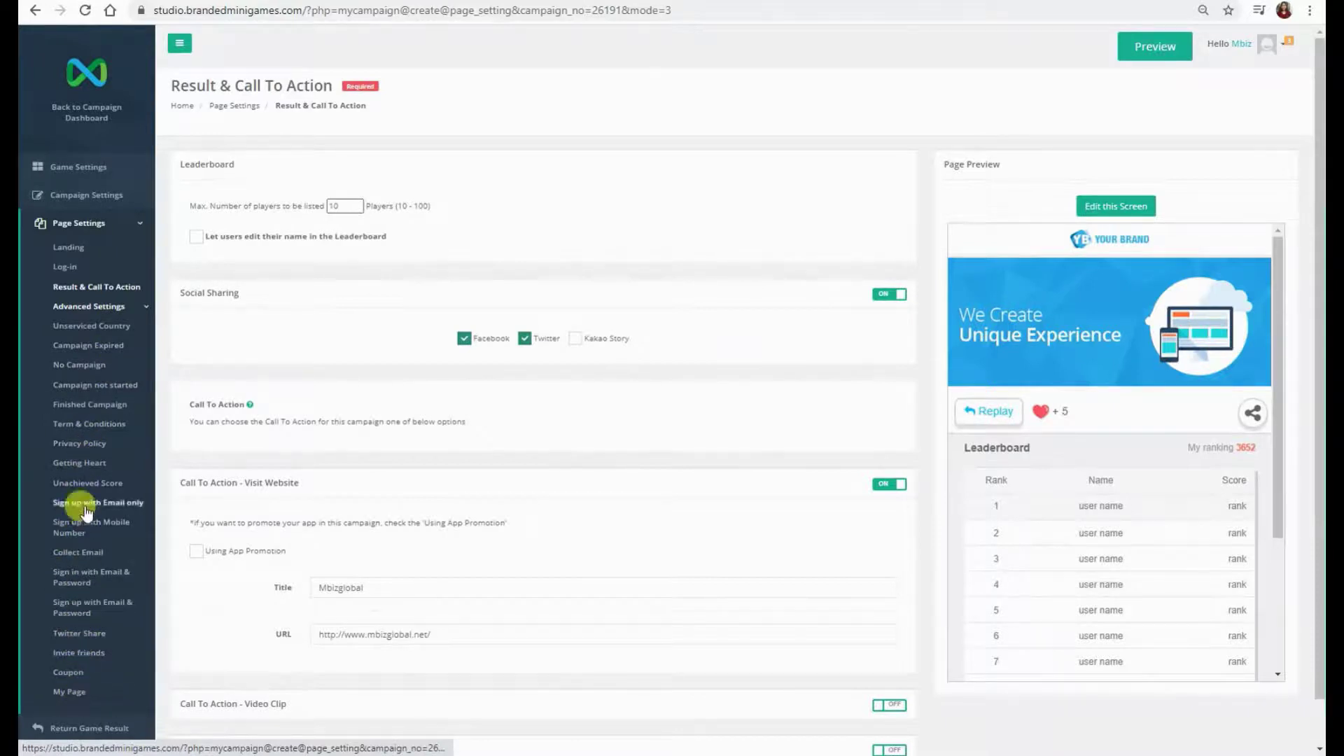
pyautogui.click(128, 315)
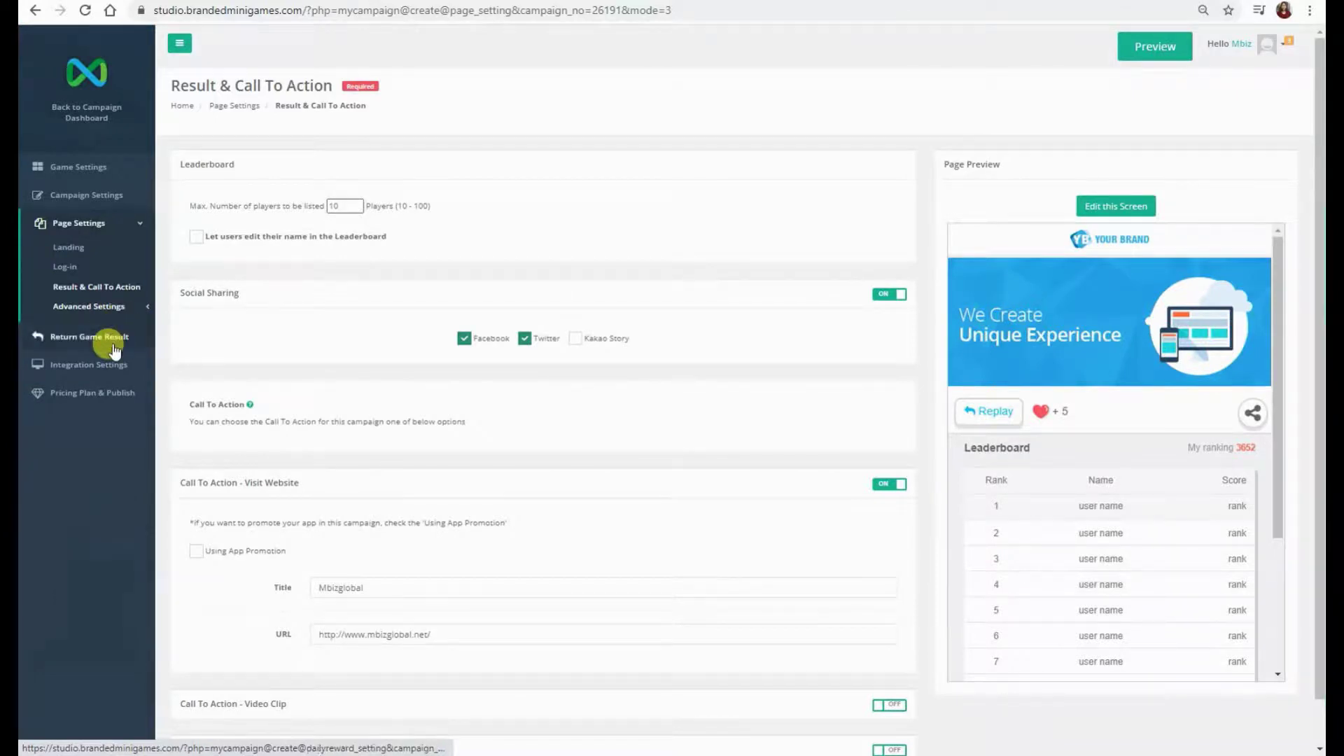
pyautogui.click(109, 338)
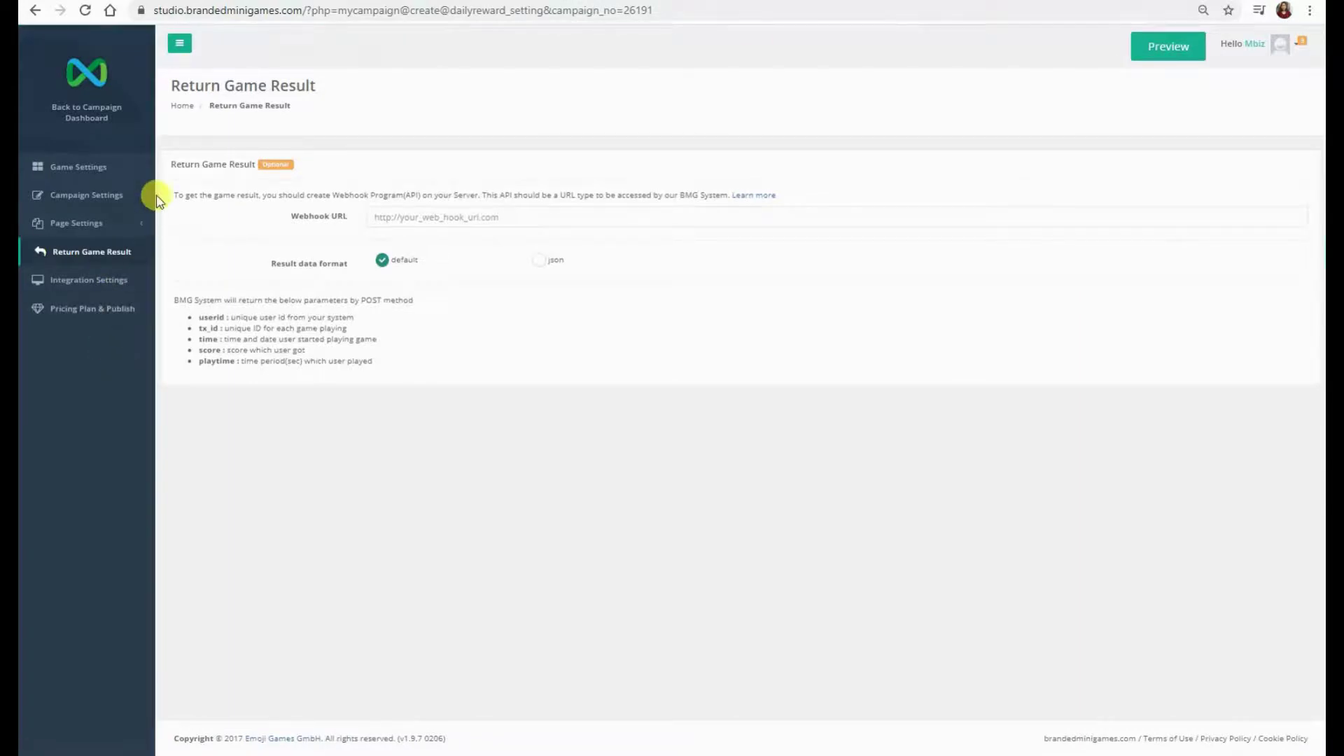
pyautogui.tripleClick(256, 171)
pyautogui.click(413, 218)
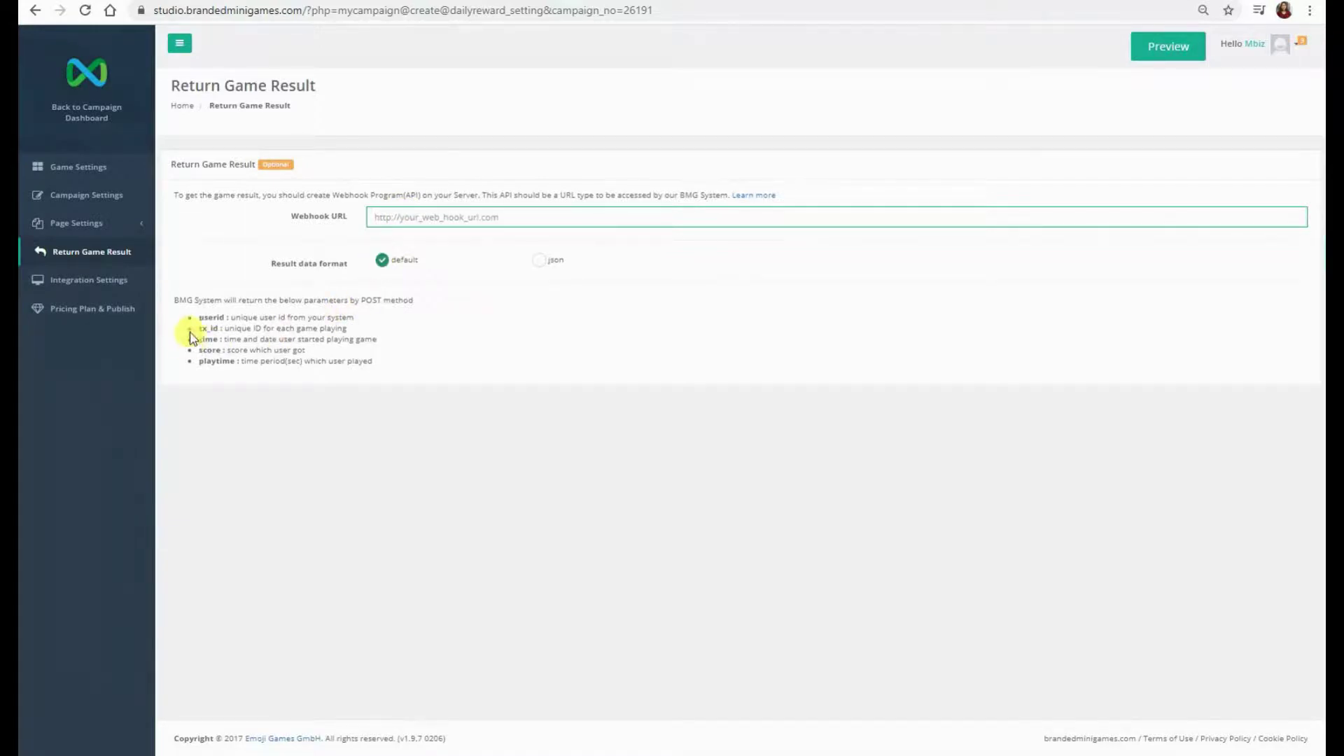
pyautogui.moveTo(187, 315); pyautogui.dragTo(389, 367)
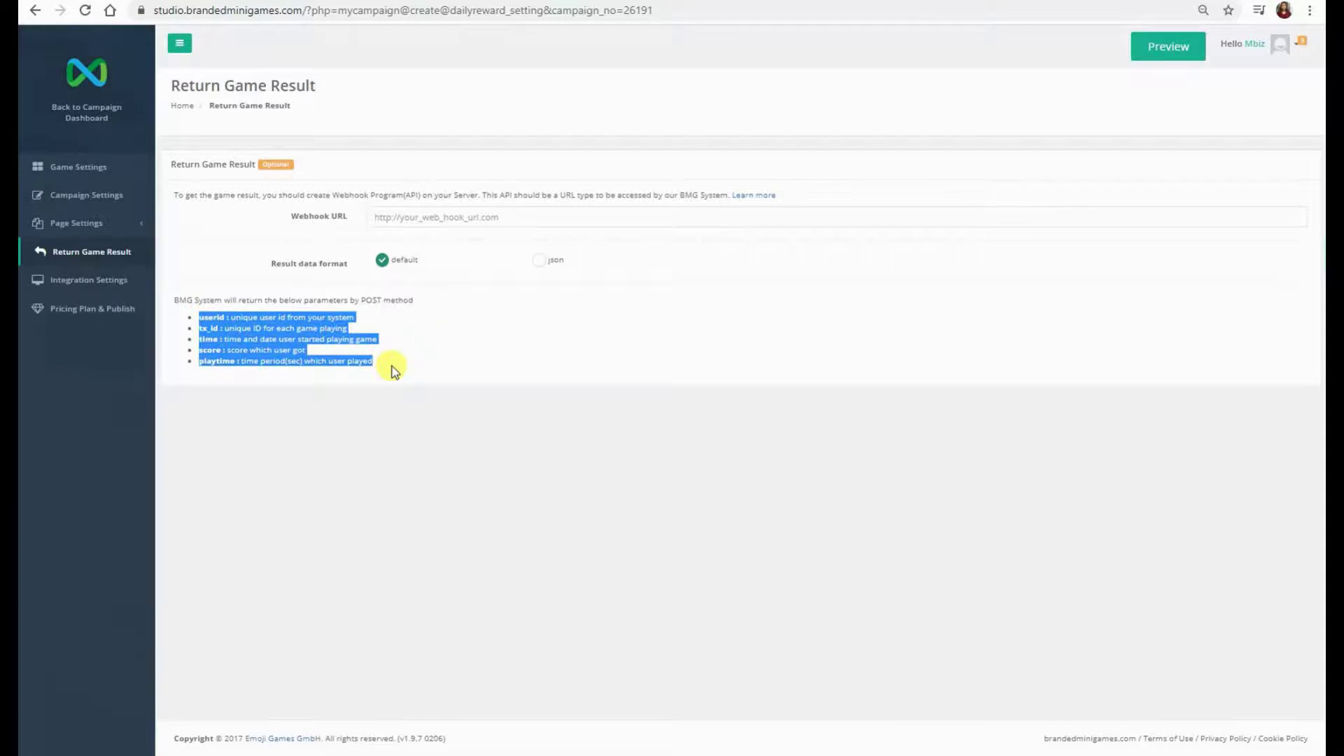
pyautogui.click(392, 369)
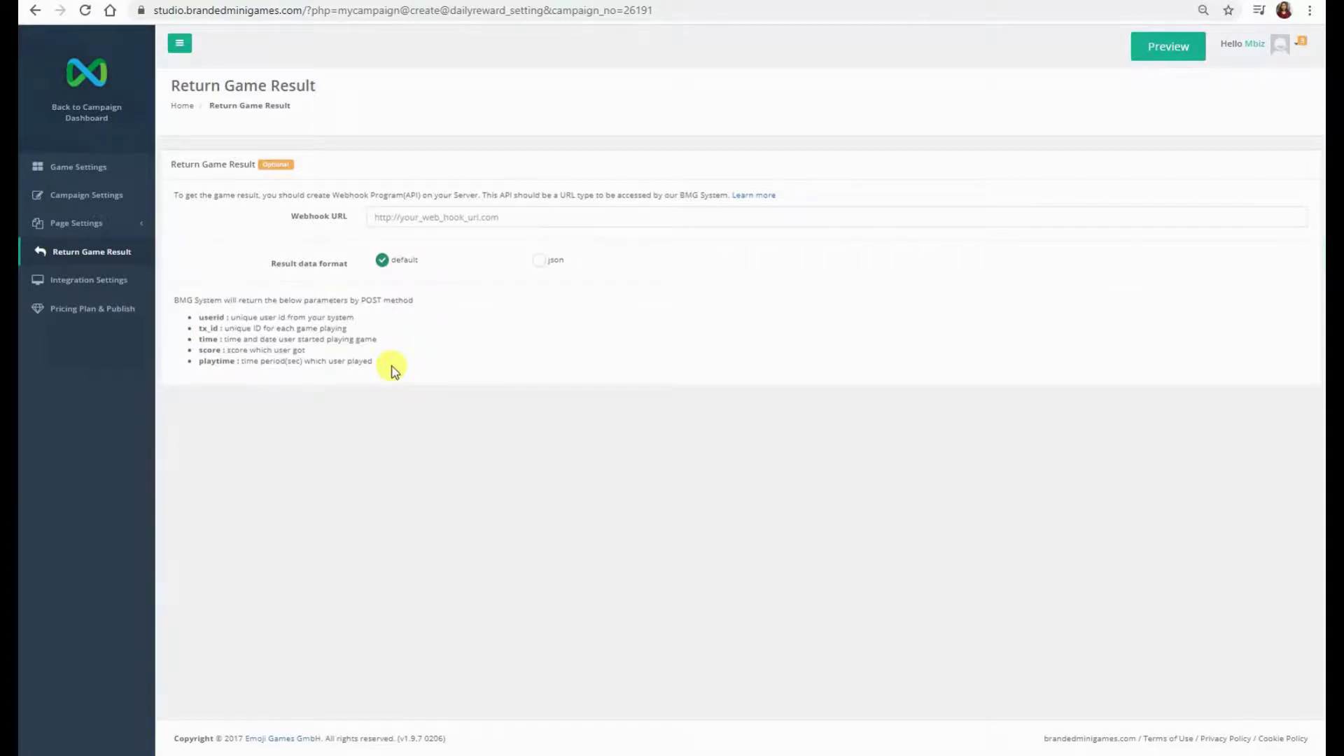
# Review the Google Analytics, Mixpanel, Facebook Analytics and Mail Chimp options in the campaign's integration settings.
pyautogui.click(73, 282)
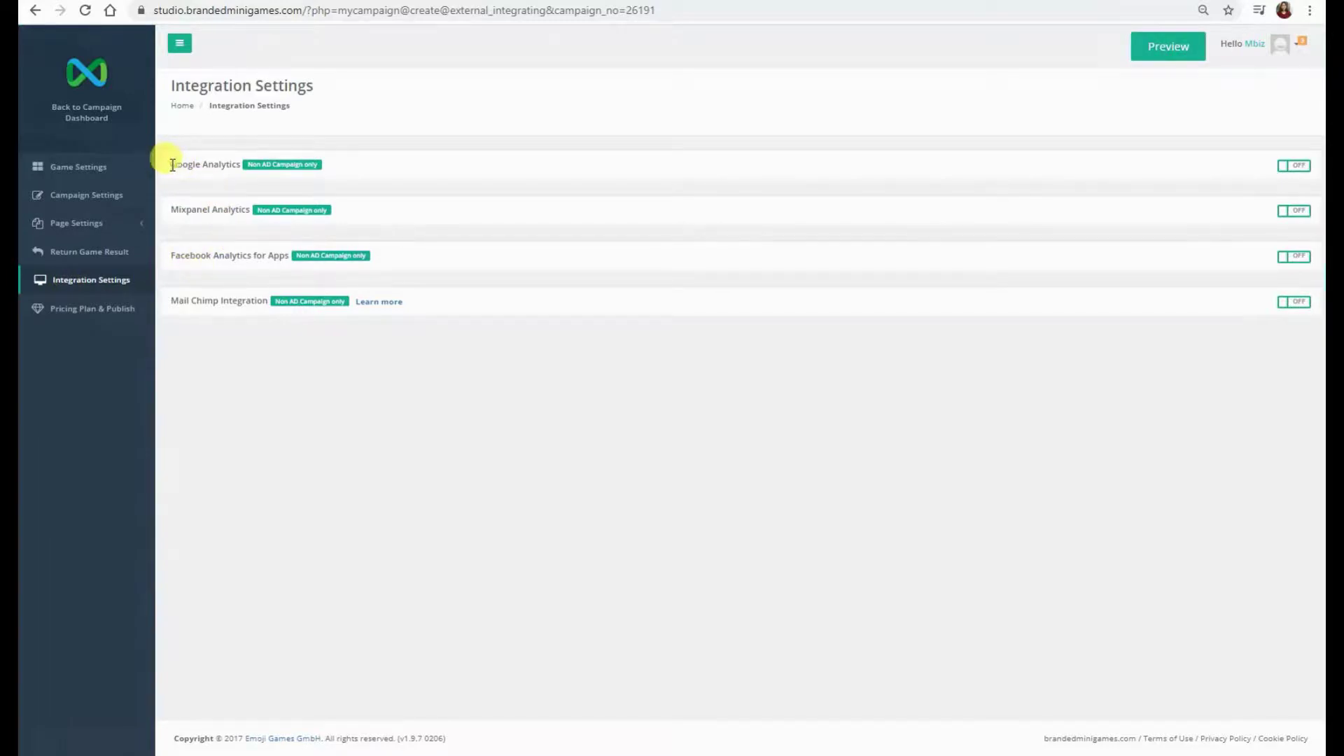
pyautogui.moveTo(172, 164); pyautogui.dragTo(249, 173)
pyautogui.click(248, 171)
pyautogui.moveTo(169, 209); pyautogui.dragTo(252, 211)
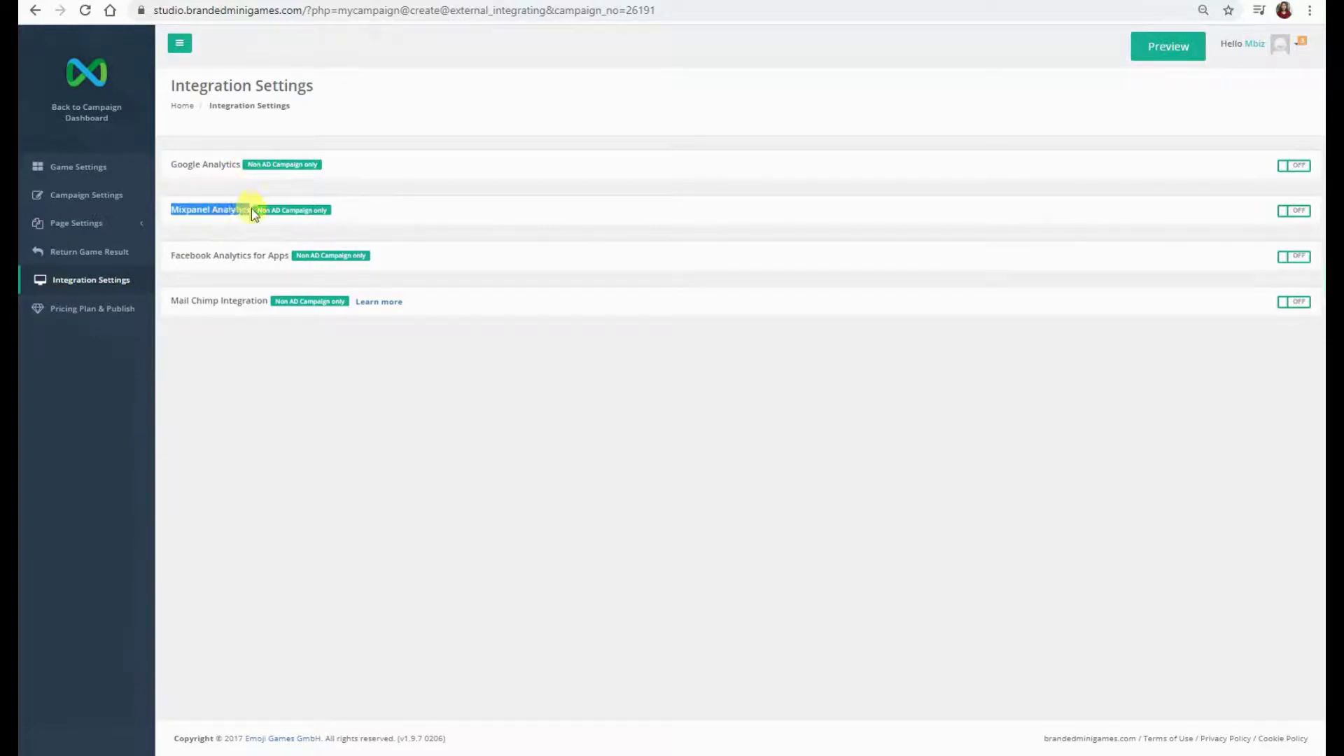
pyautogui.click(251, 210)
pyautogui.moveTo(171, 259); pyautogui.dragTo(289, 256)
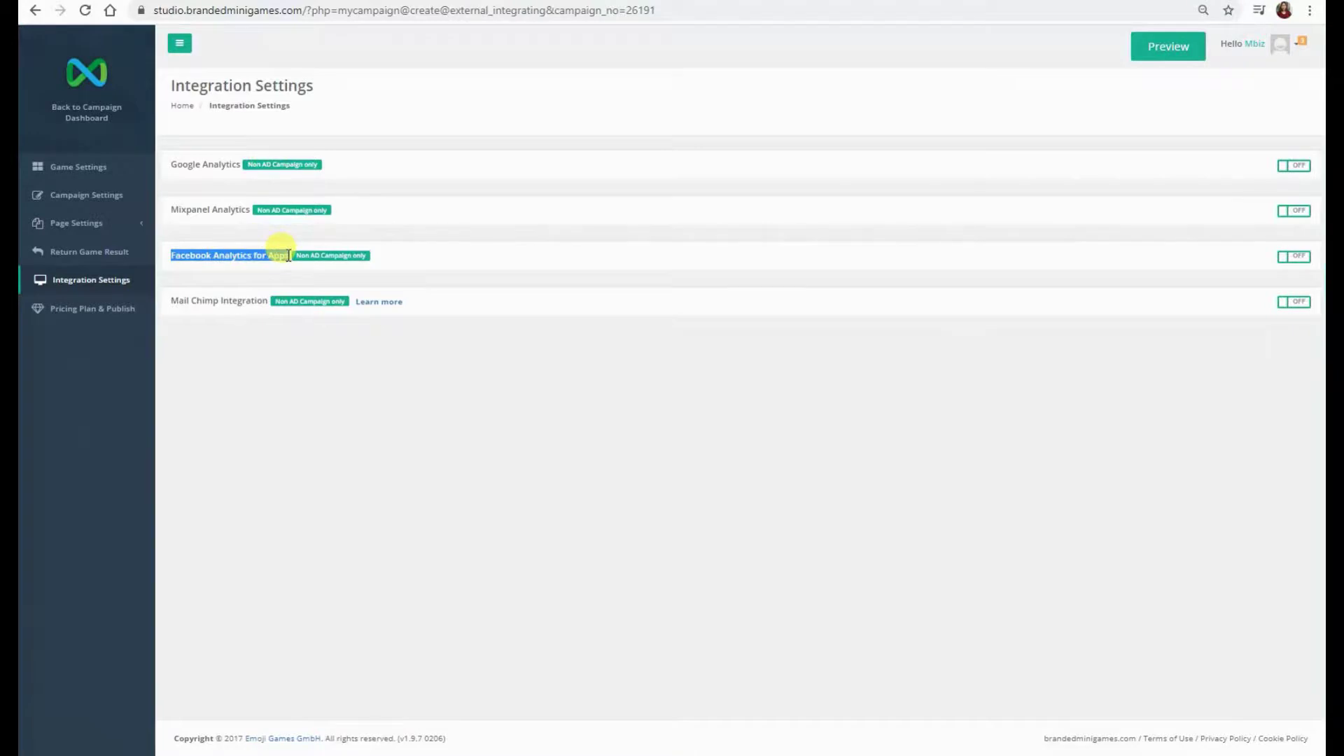
pyautogui.moveTo(172, 302); pyautogui.dragTo(266, 302)
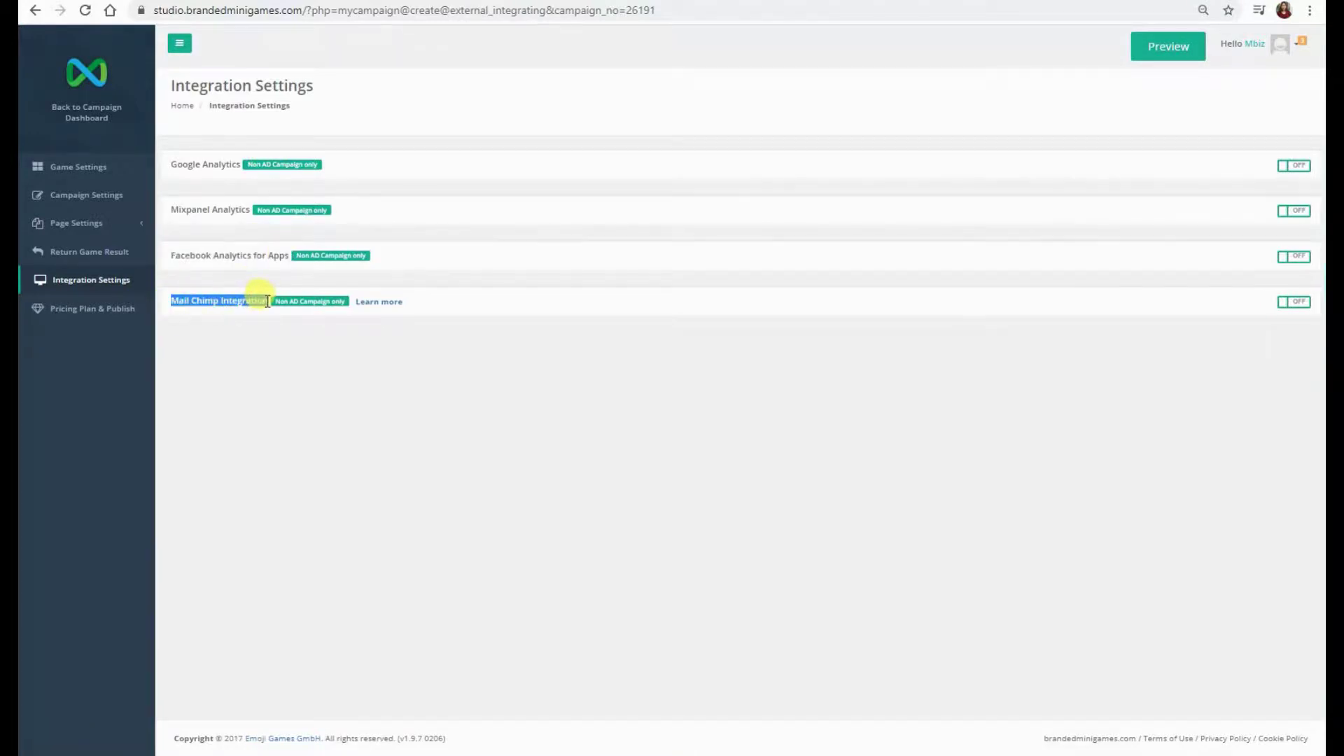
pyautogui.click(267, 302)
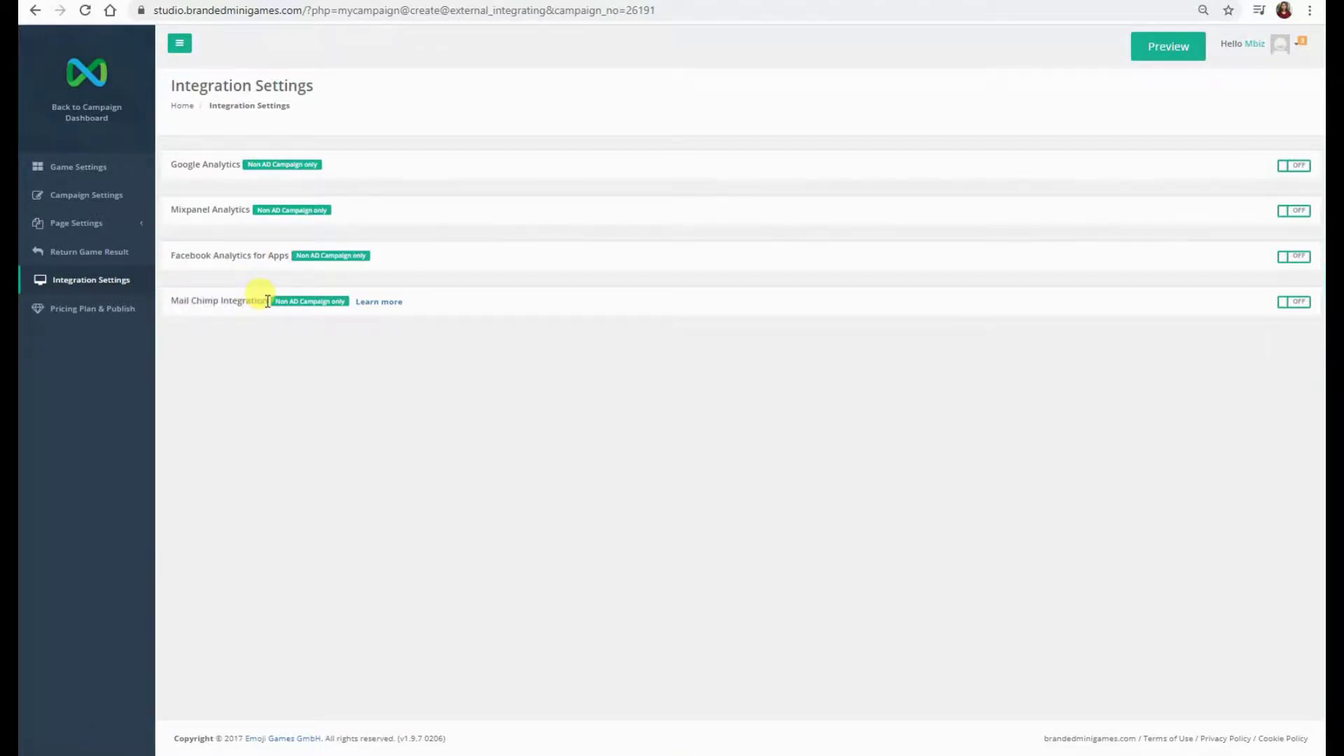
# Try the Google Analytics integration, check its Tracking ID field, and turn the integration off.
pyautogui.click(1287, 168)
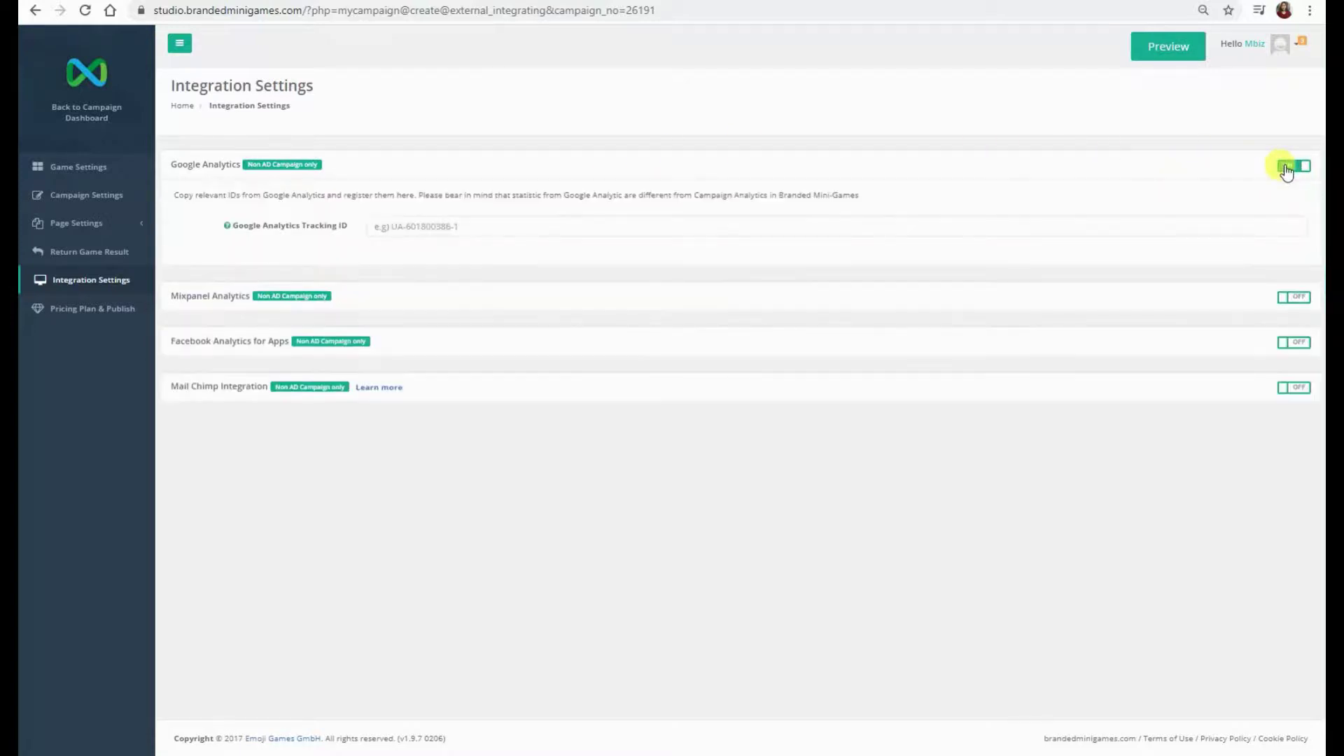
pyautogui.click(611, 231)
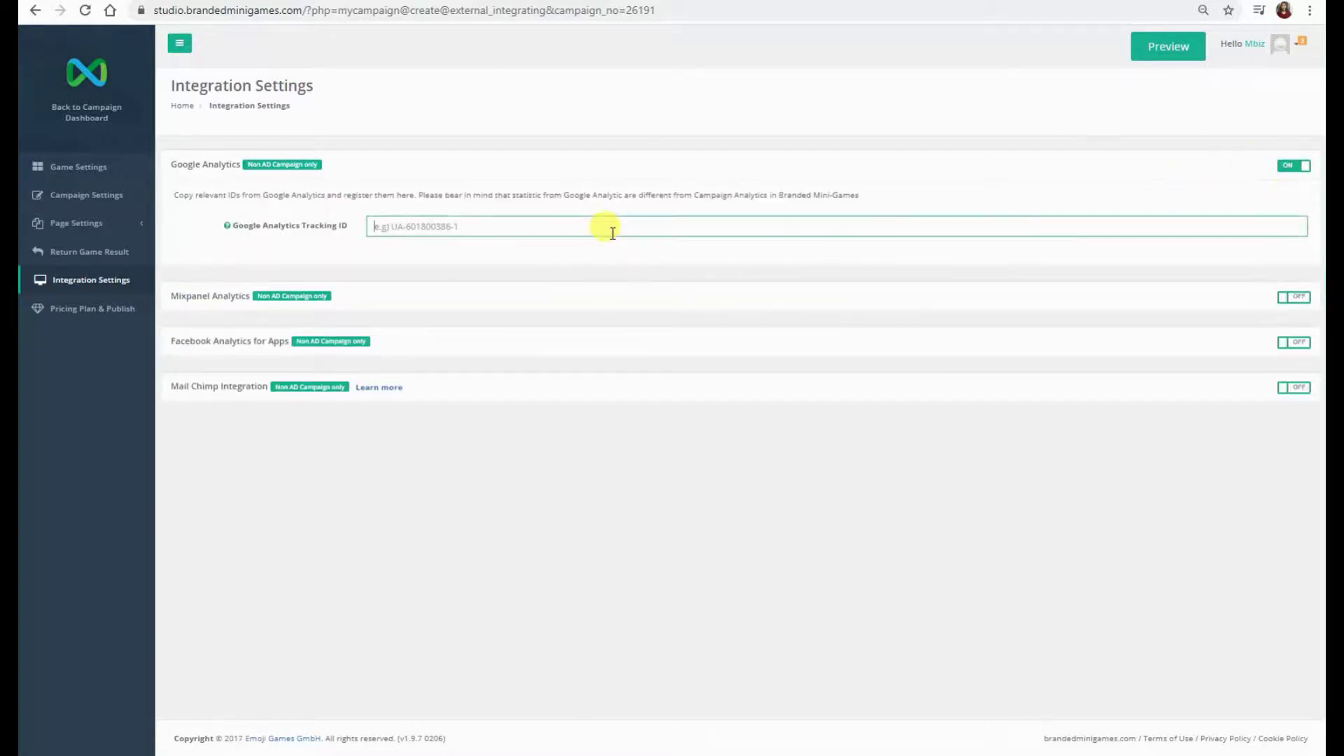
pyautogui.click(1288, 168)
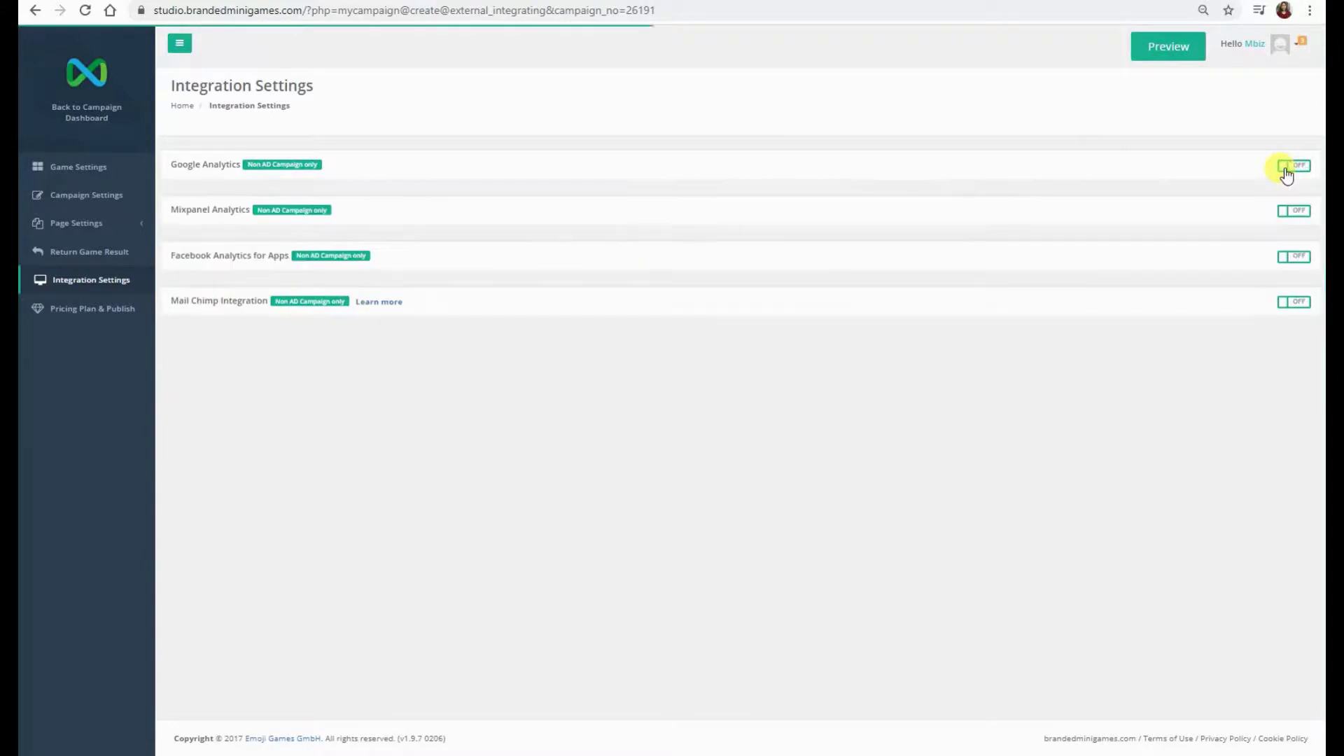
# Turn on the Mail Chimp integration and check its API key field and receiving list options.
pyautogui.click(1294, 302)
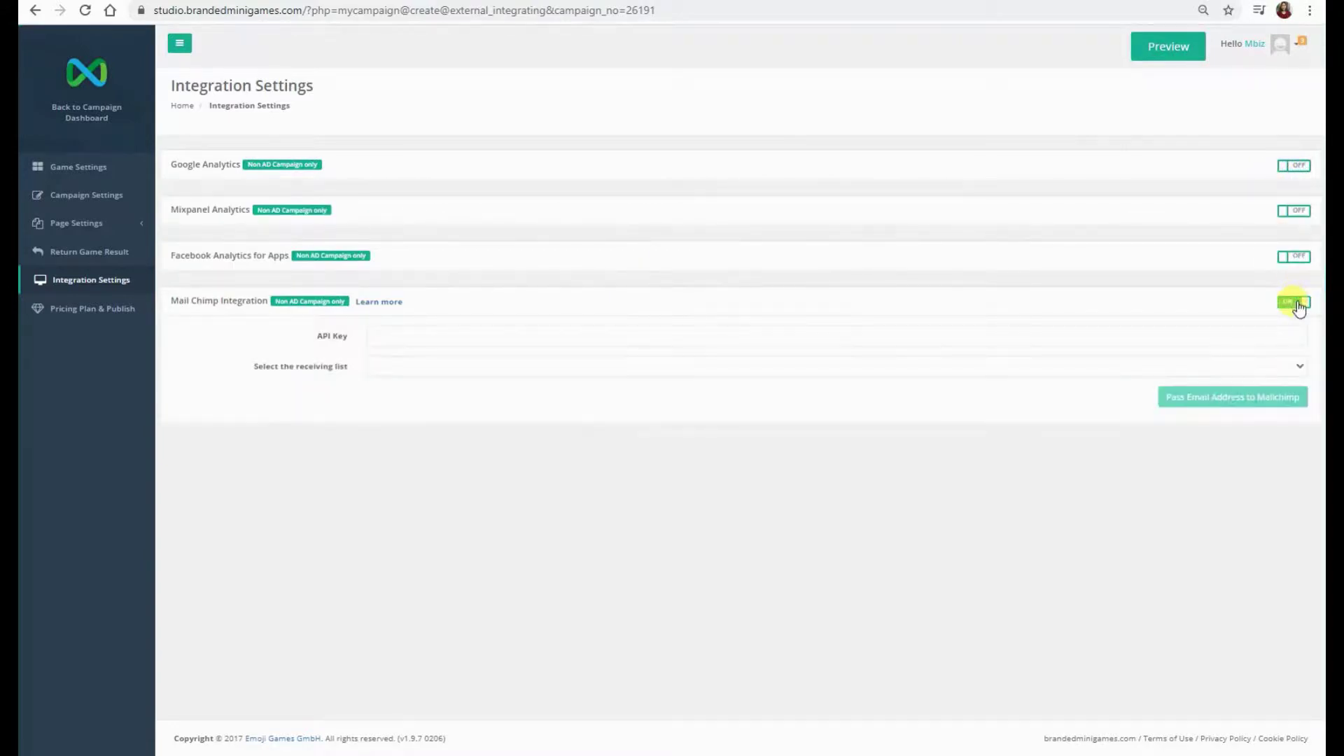
pyautogui.click(427, 338)
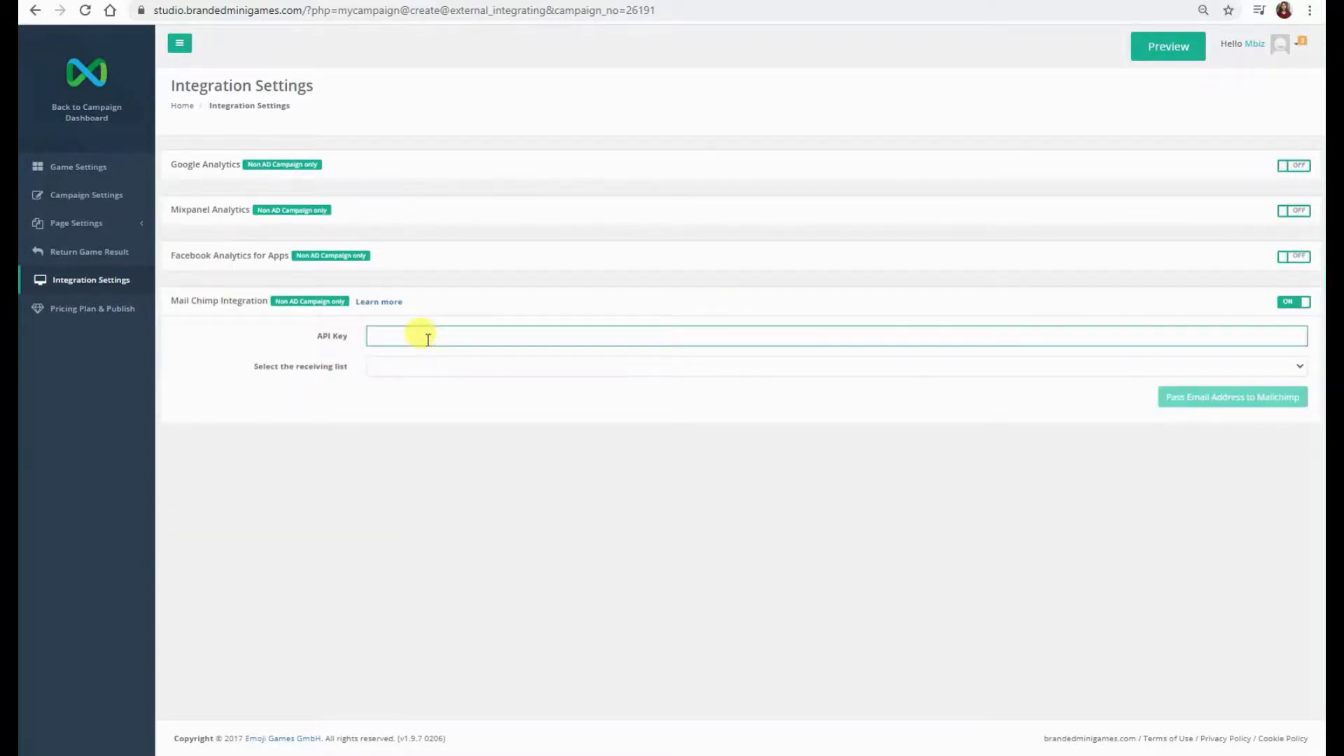
pyautogui.click(426, 365)
pyautogui.click(427, 364)
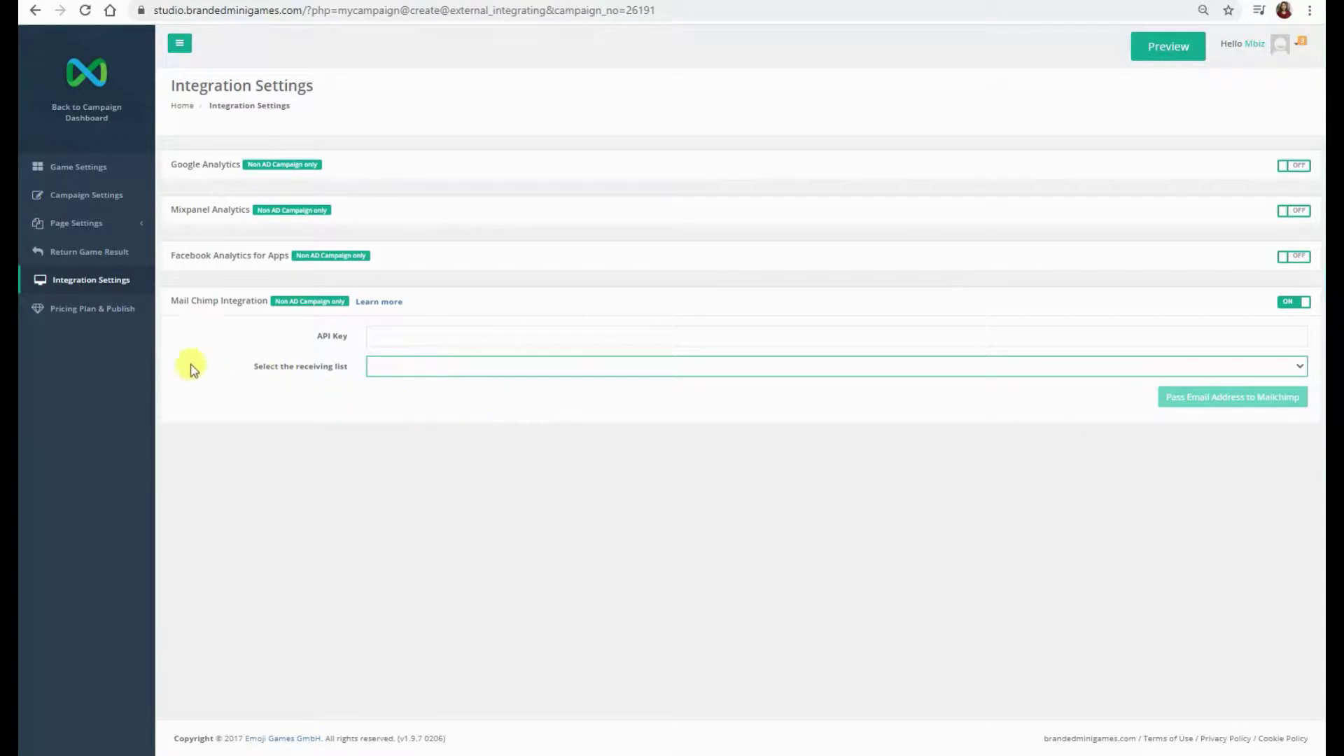
# Open the pricing and publishing settings and compare the plans by impressions, campaign analytics, custom domain, more analytics and MailChimp integration.
pyautogui.click(92, 308)
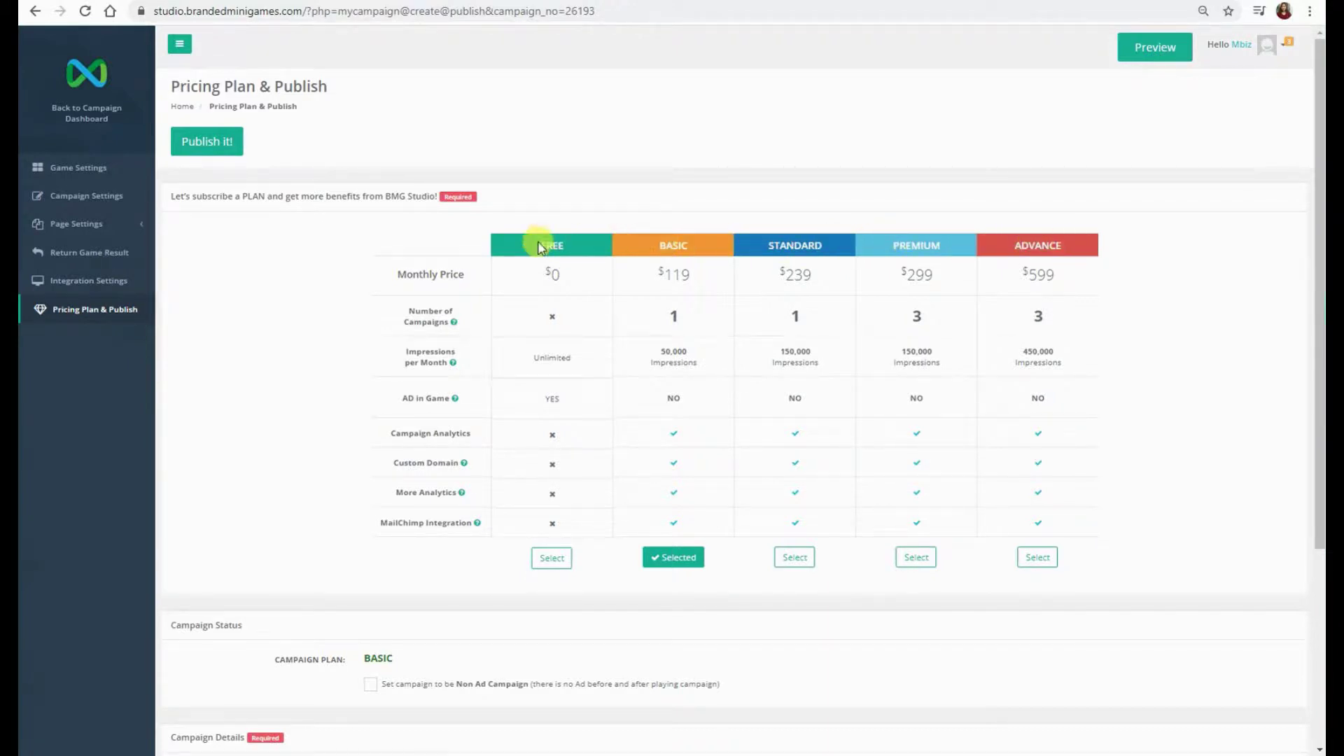
pyautogui.doubleClick(564, 244)
pyautogui.click(564, 249)
pyautogui.tripleClick(397, 365)
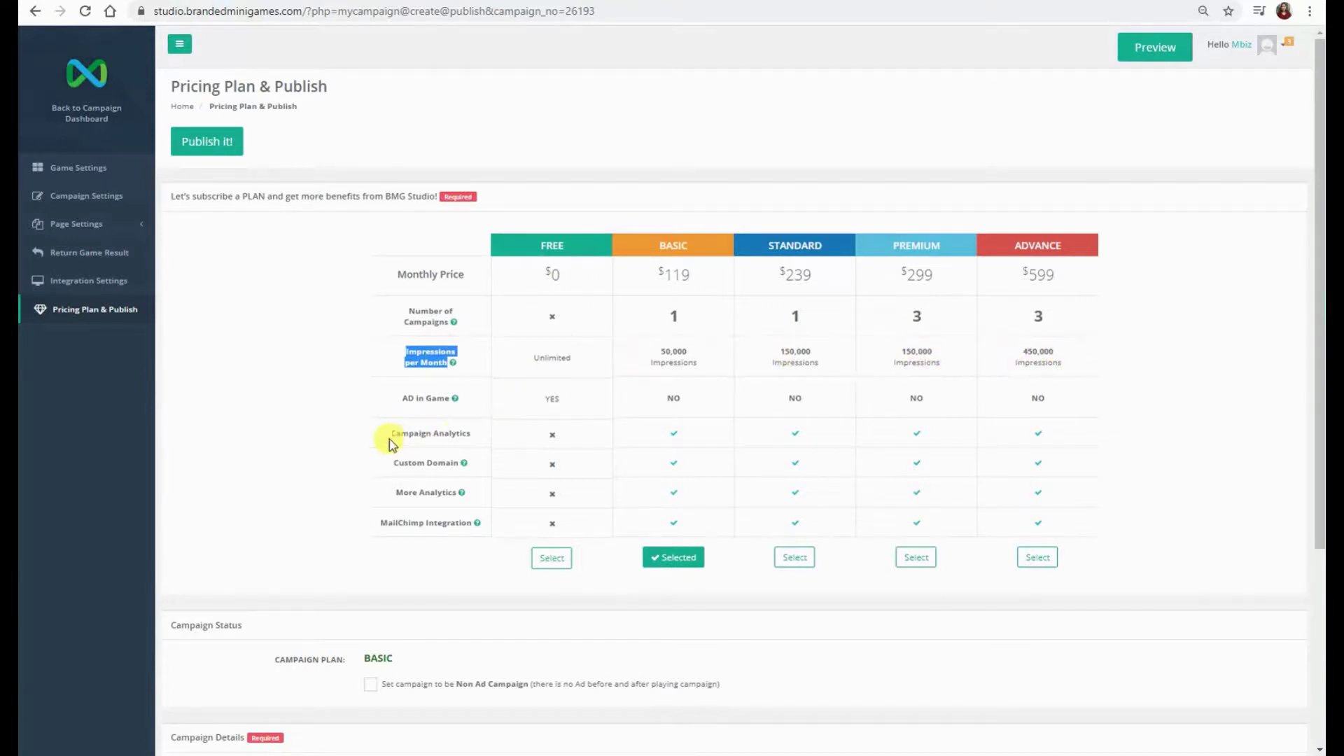
pyautogui.moveTo(389, 437); pyautogui.dragTo(471, 436)
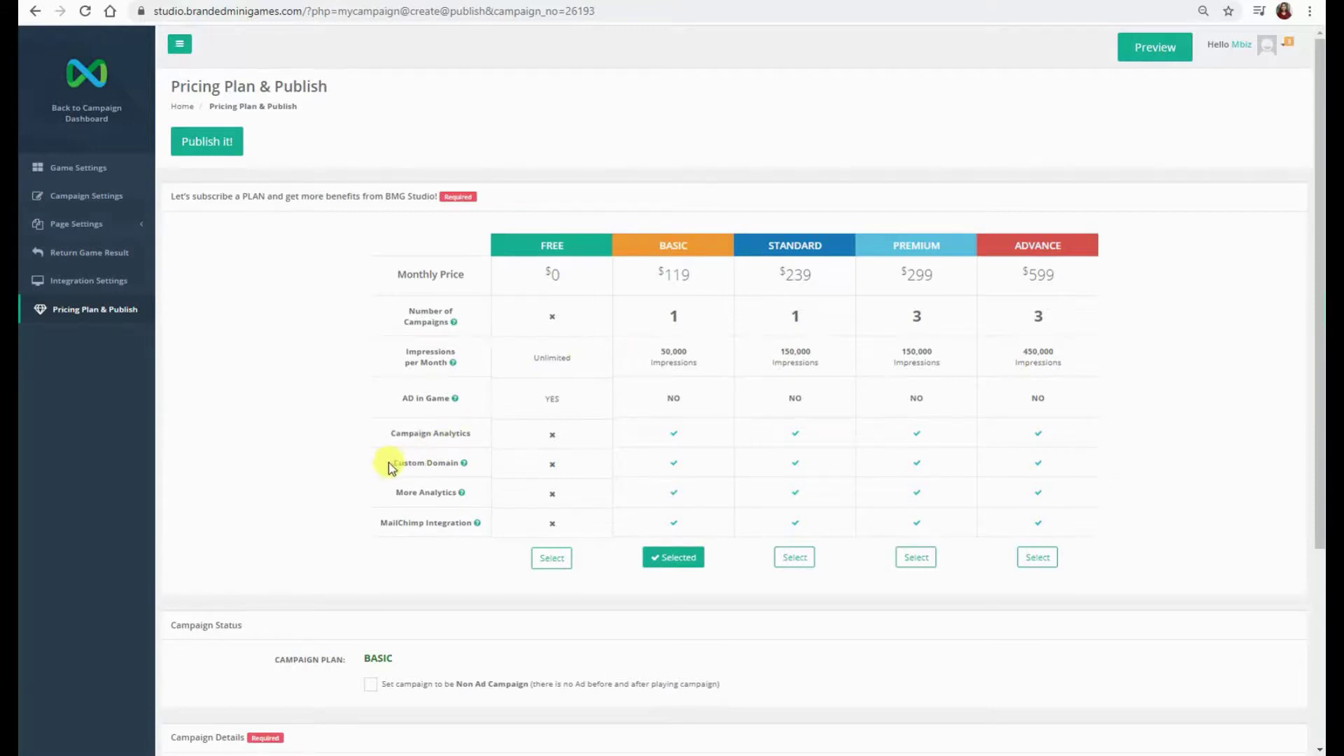
pyautogui.moveTo(390, 464); pyautogui.dragTo(461, 474)
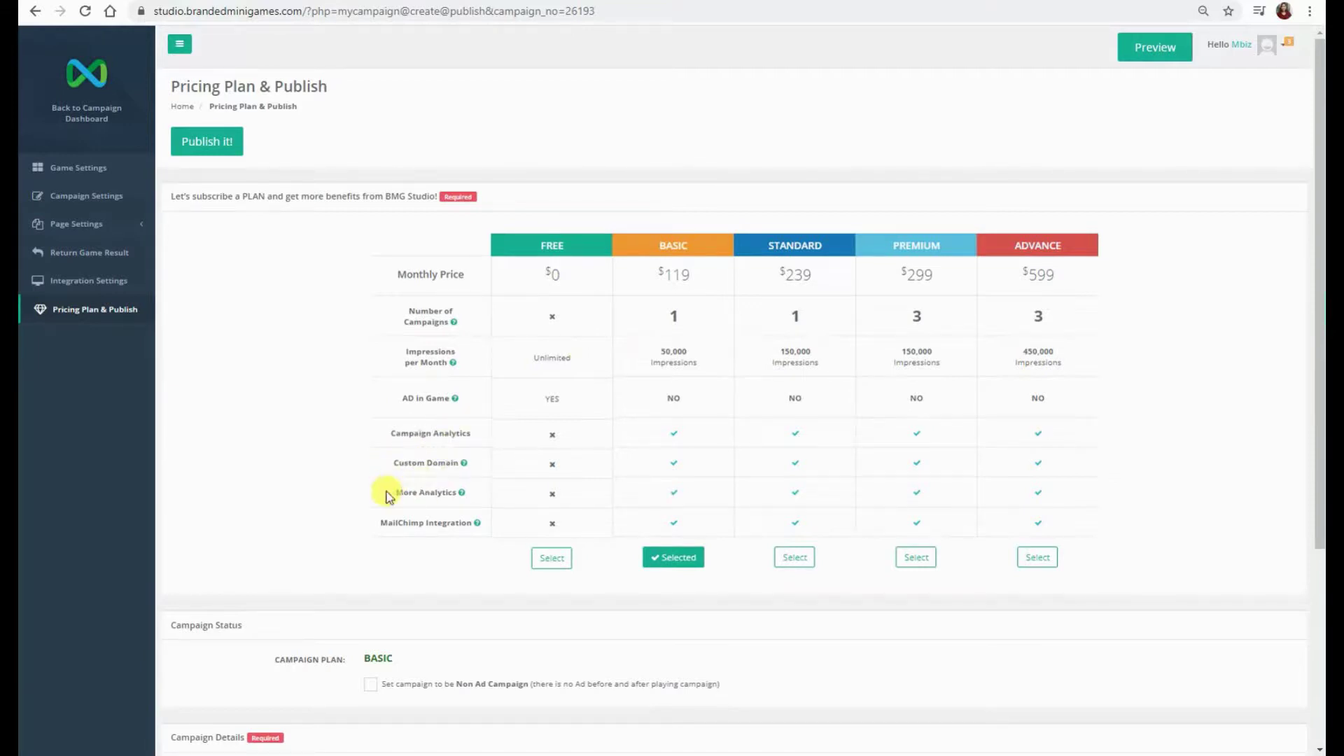
pyautogui.moveTo(384, 493); pyautogui.dragTo(456, 495)
pyautogui.click(402, 522)
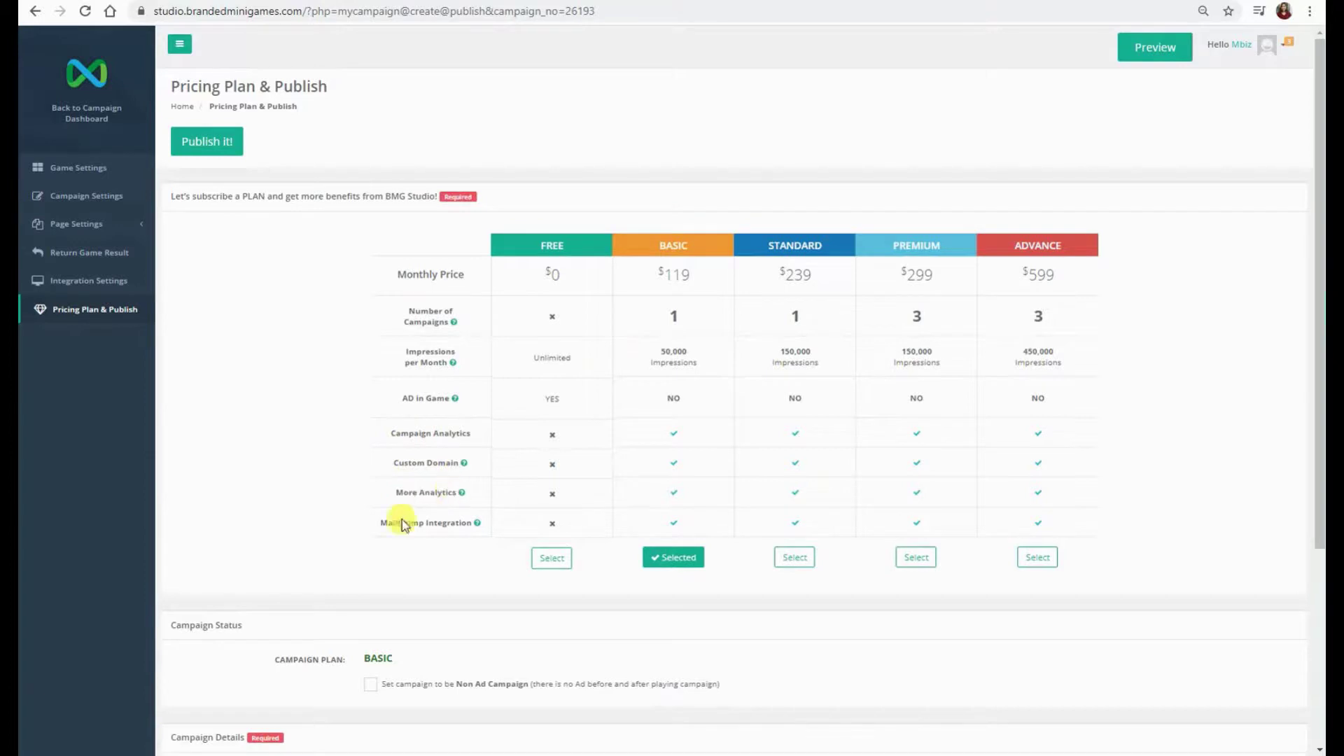
pyautogui.moveTo(366, 525); pyautogui.dragTo(470, 525)
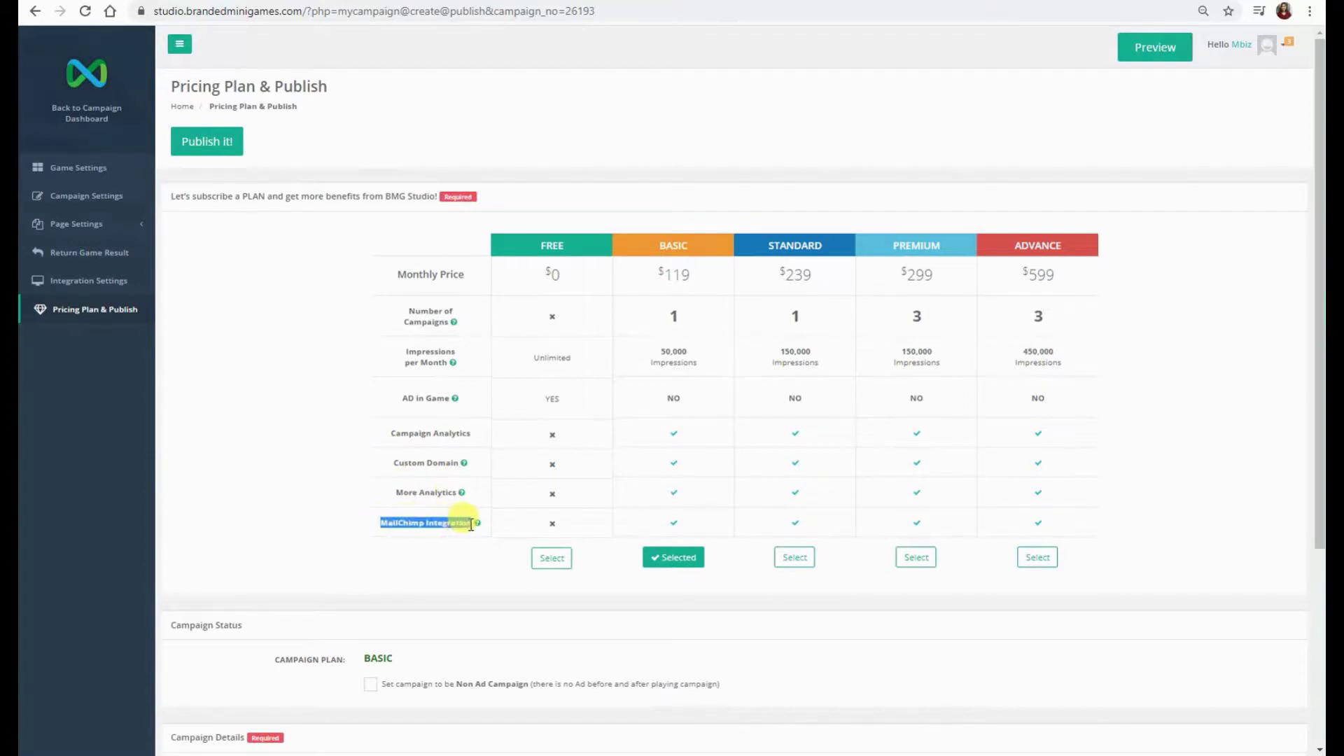
pyautogui.click(471, 525)
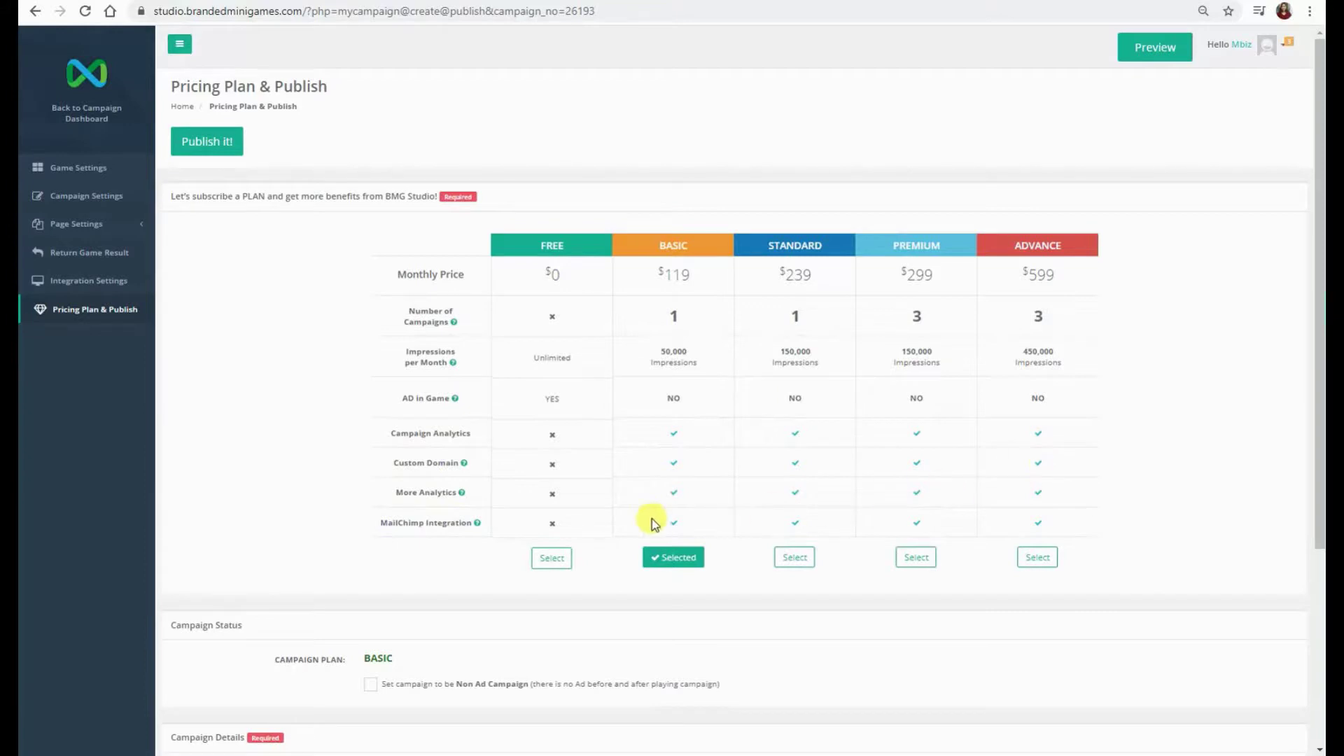
# Review the campaign's plan status, timezone, country access permission, and start and end date settings.
pyautogui.scroll(-2, 642, 526)
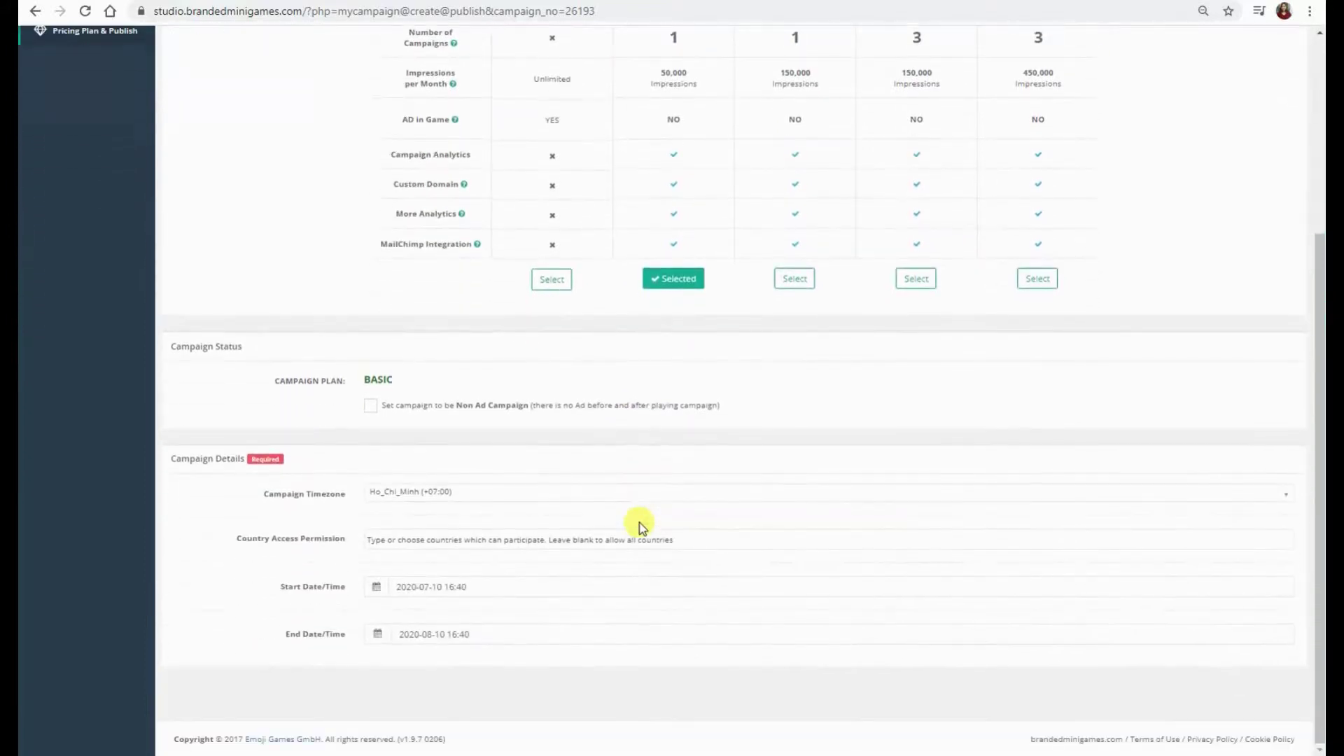
pyautogui.moveTo(274, 388); pyautogui.dragTo(348, 389)
pyautogui.click(347, 389)
pyautogui.moveTo(264, 495); pyautogui.dragTo(343, 503)
pyautogui.click(461, 490)
pyautogui.click(464, 490)
pyautogui.moveTo(235, 541); pyautogui.dragTo(346, 546)
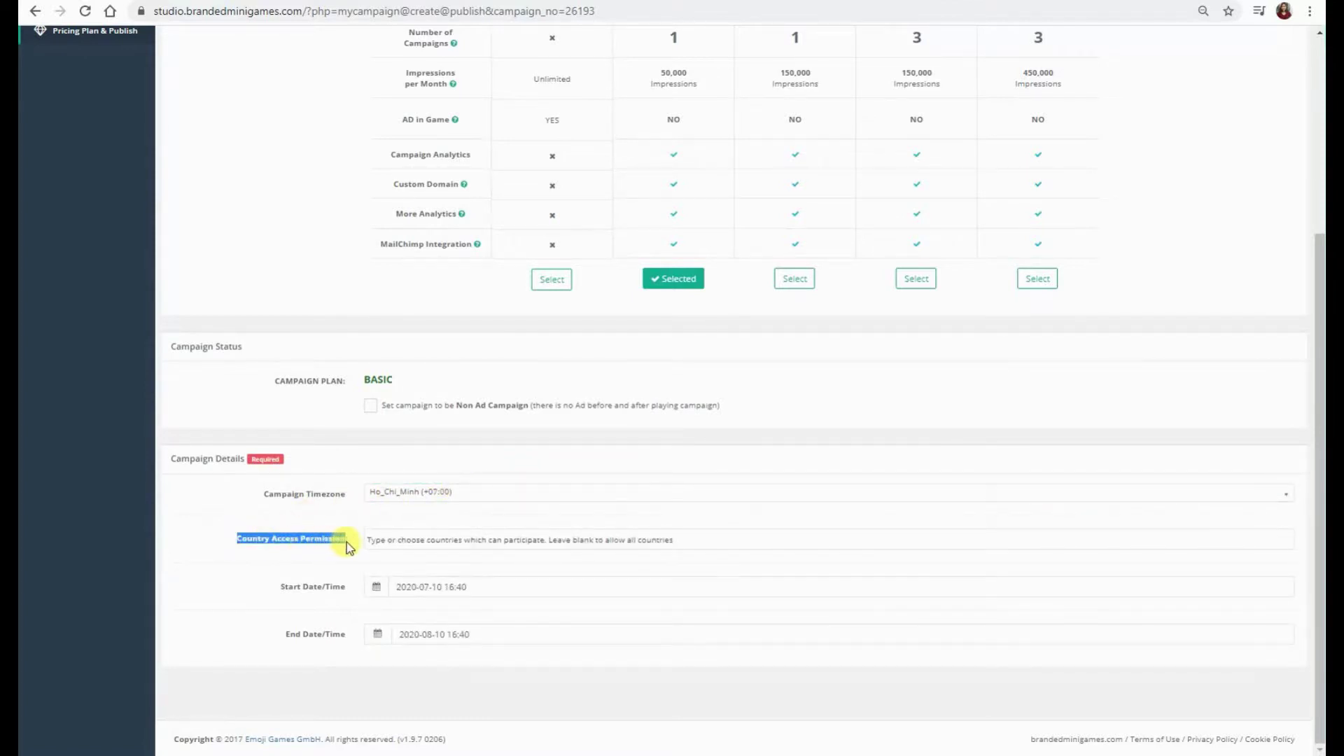
pyautogui.click(344, 544)
pyautogui.click(378, 539)
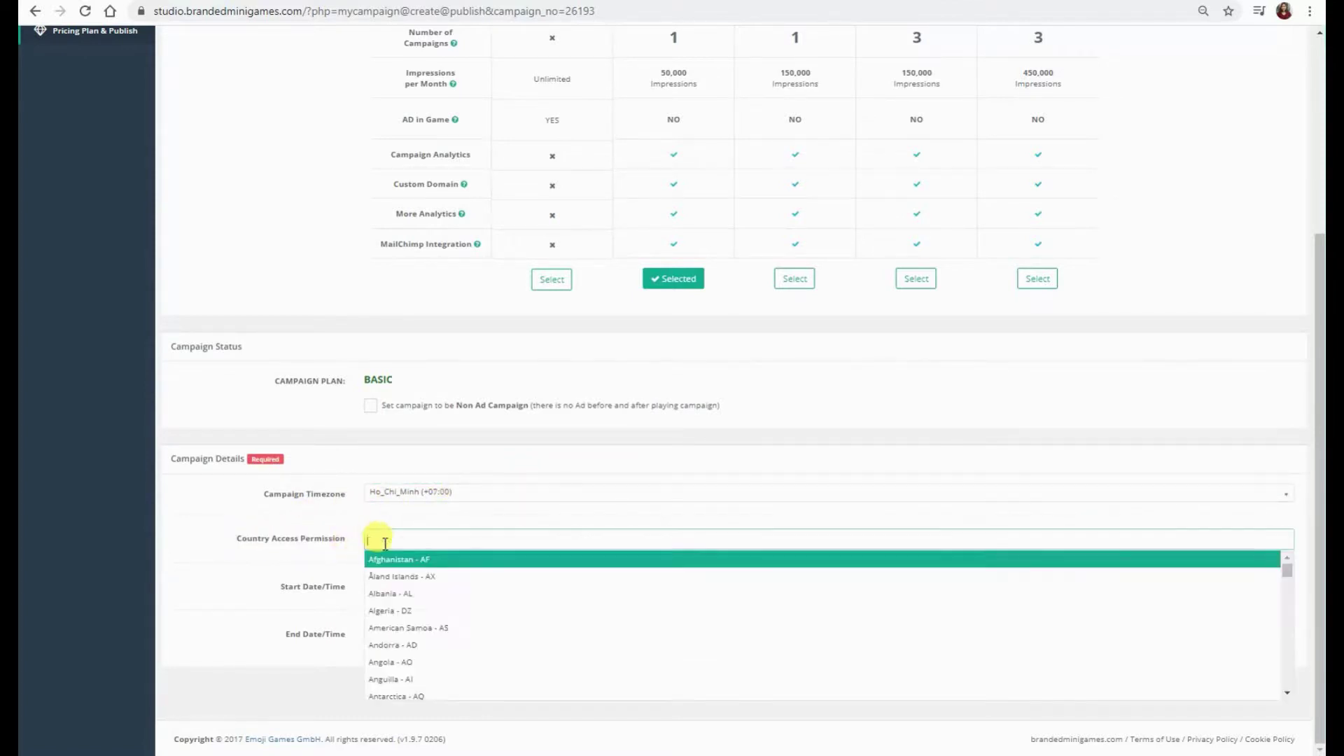
pyautogui.click(321, 553)
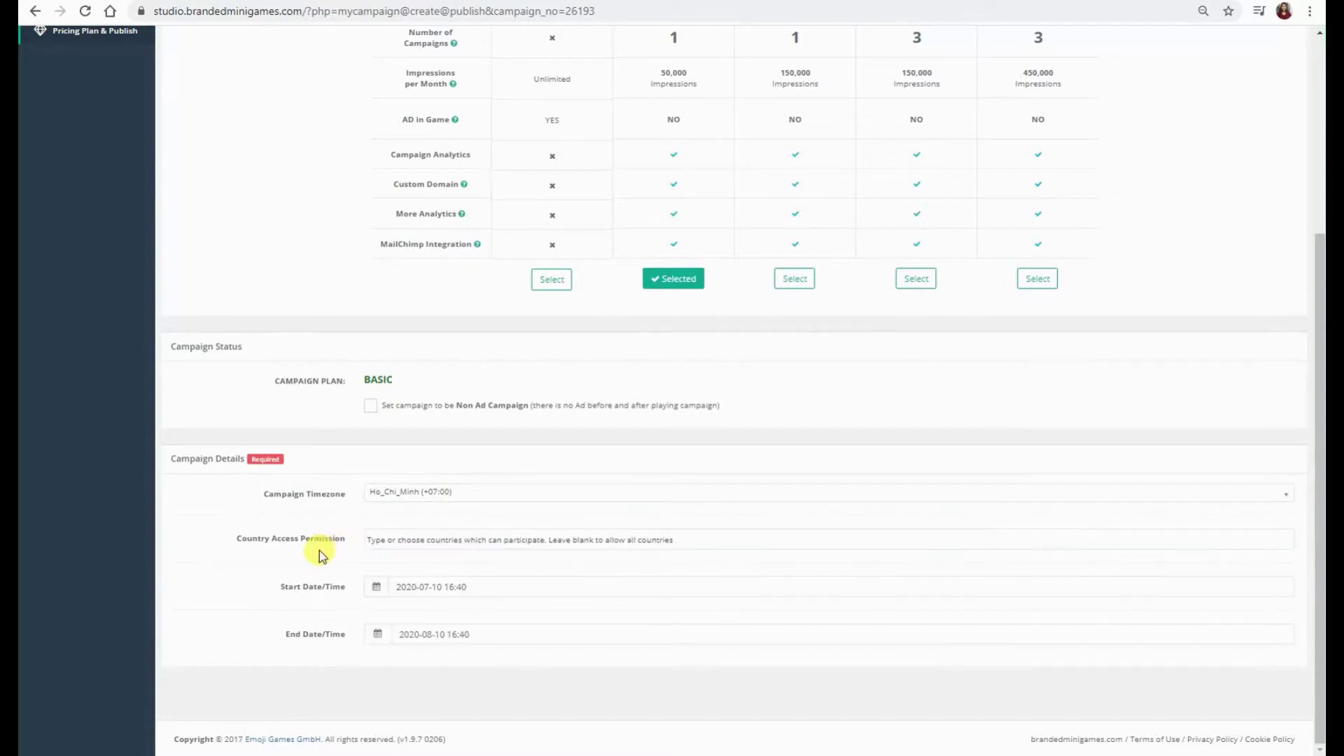
pyautogui.moveTo(279, 588); pyautogui.dragTo(333, 591)
pyautogui.click(344, 594)
pyautogui.moveTo(284, 635); pyautogui.dragTo(339, 641)
pyautogui.click(346, 643)
# Try to publish on the Basic plan with annual billing, check the card payment fields, and close the payment and billing dialogs.
pyautogui.scroll(4, 346, 636)
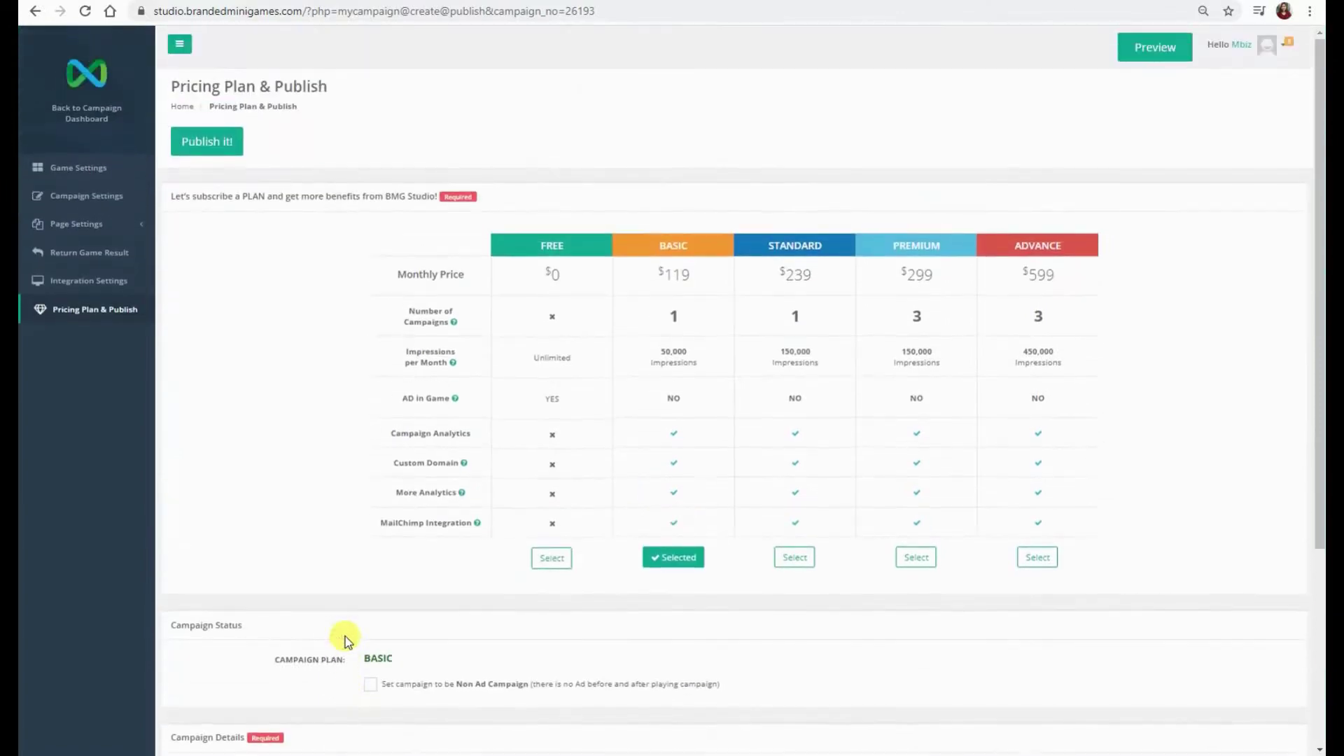
pyautogui.click(210, 142)
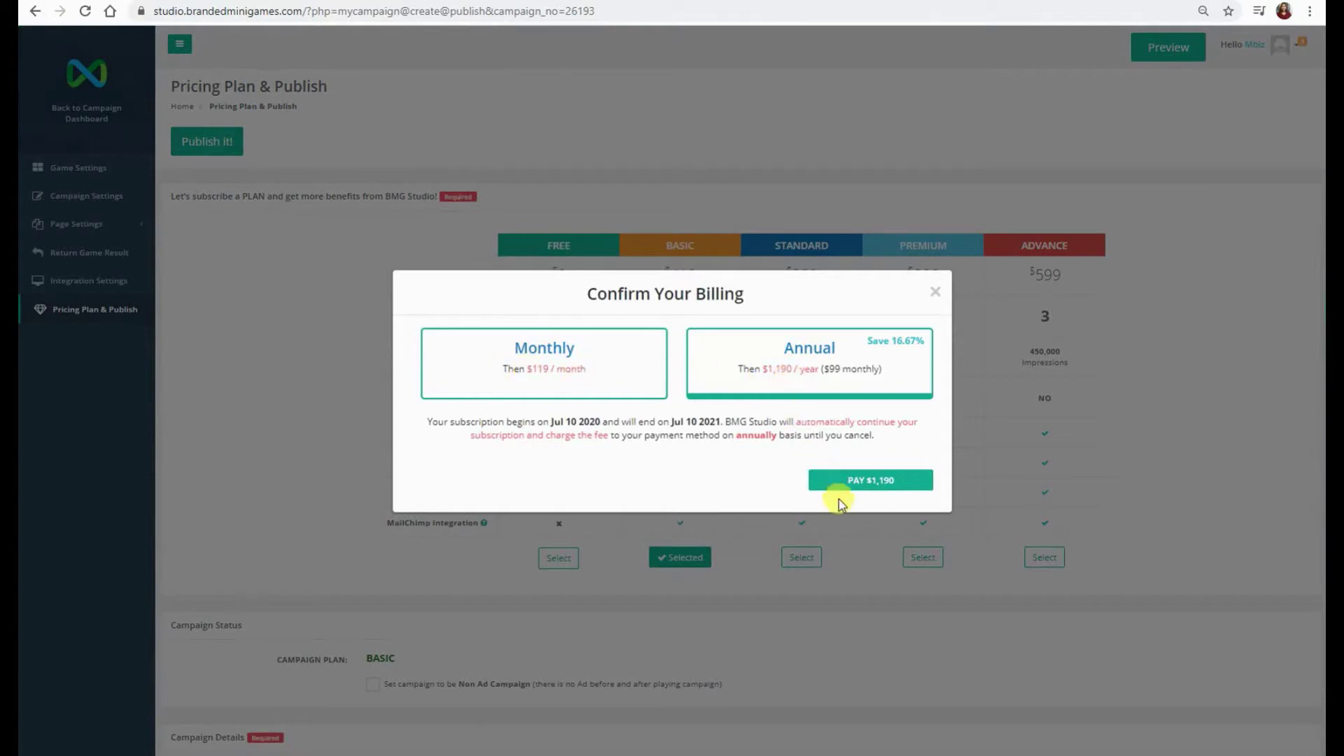
pyautogui.click(848, 483)
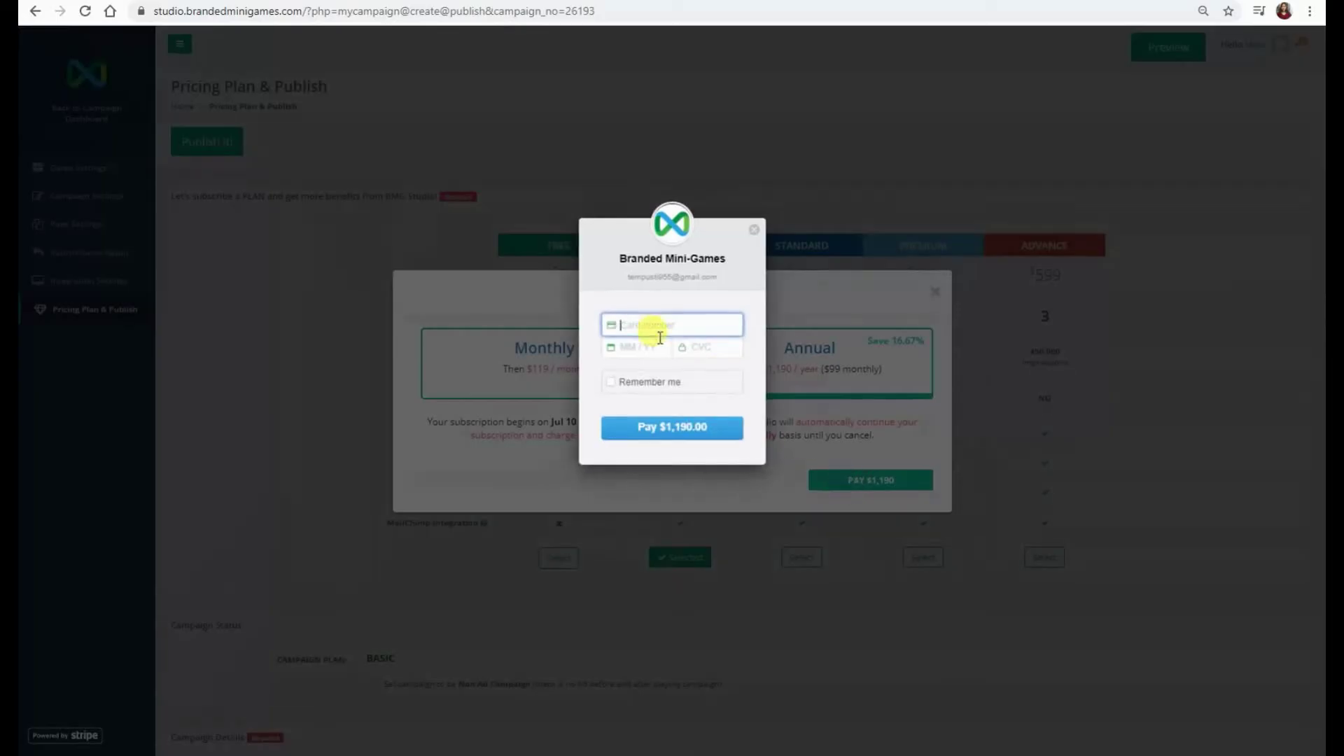
pyautogui.click(627, 347)
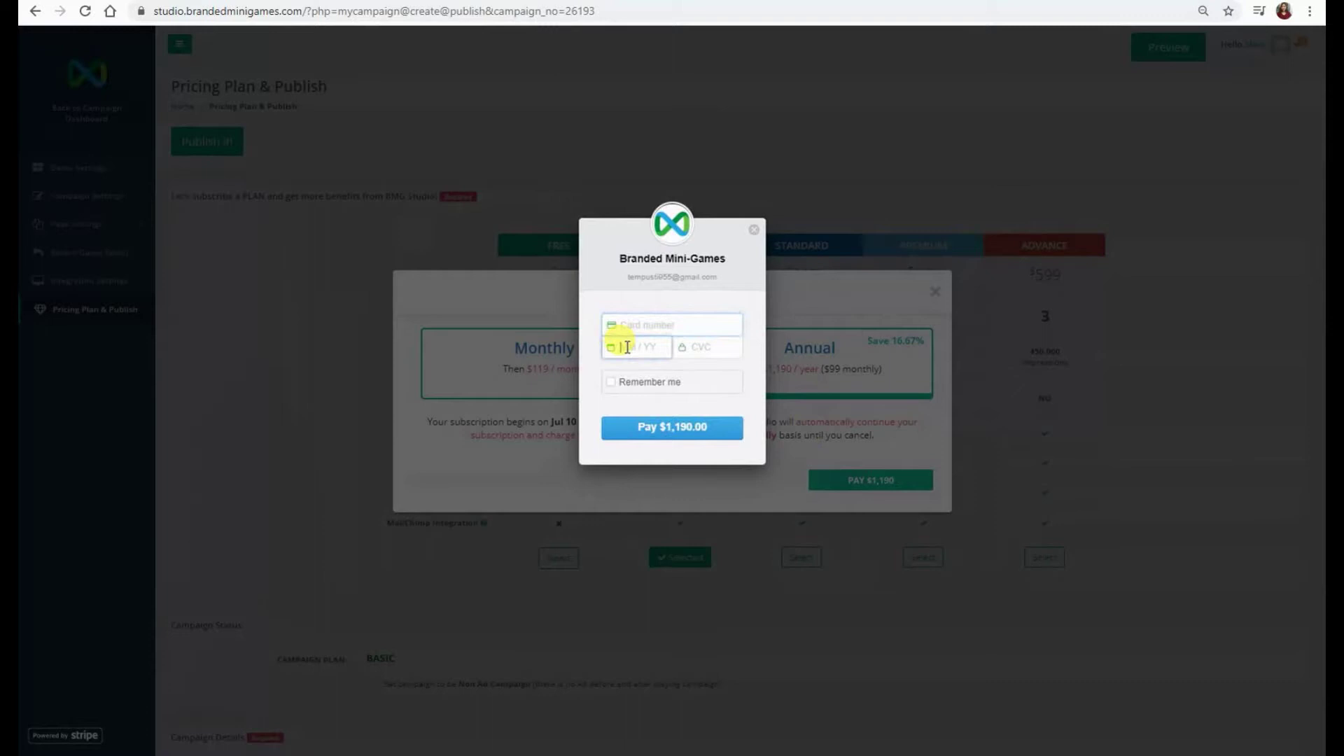
pyautogui.click(699, 348)
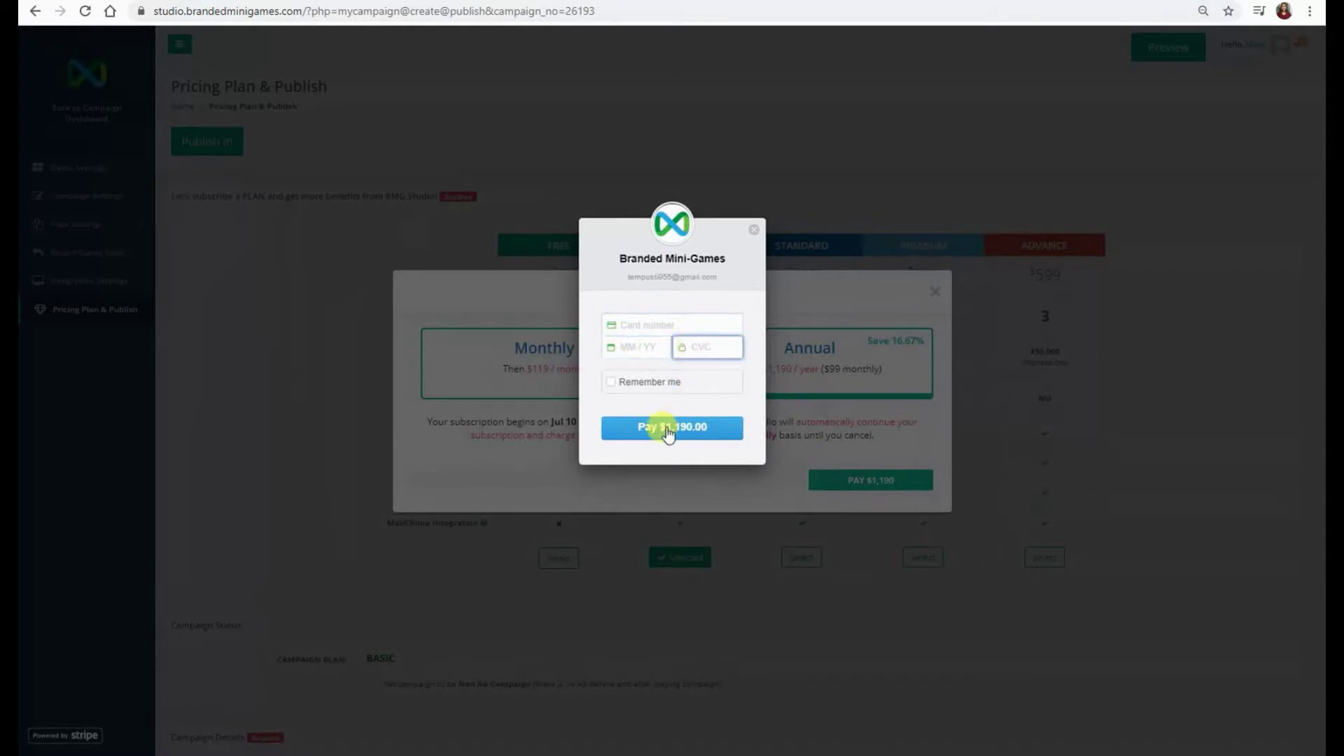
pyautogui.click(752, 231)
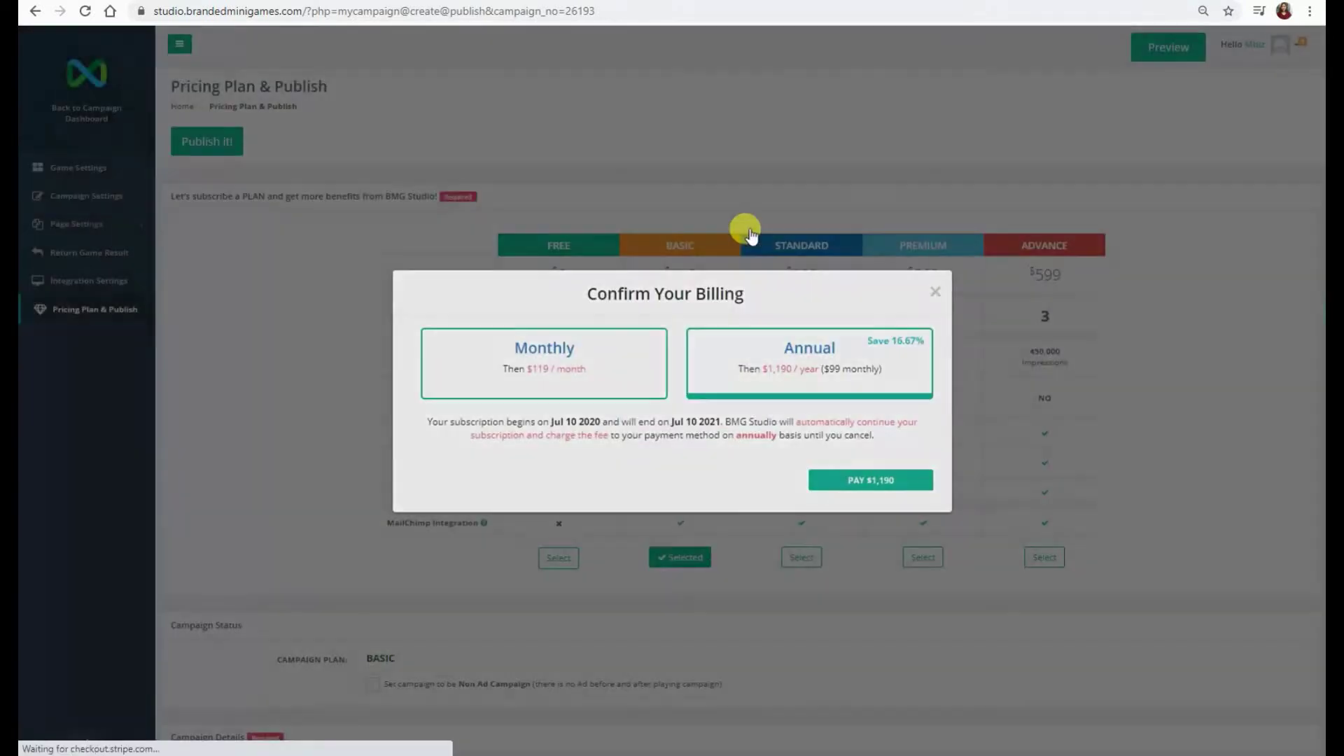
pyautogui.click(935, 292)
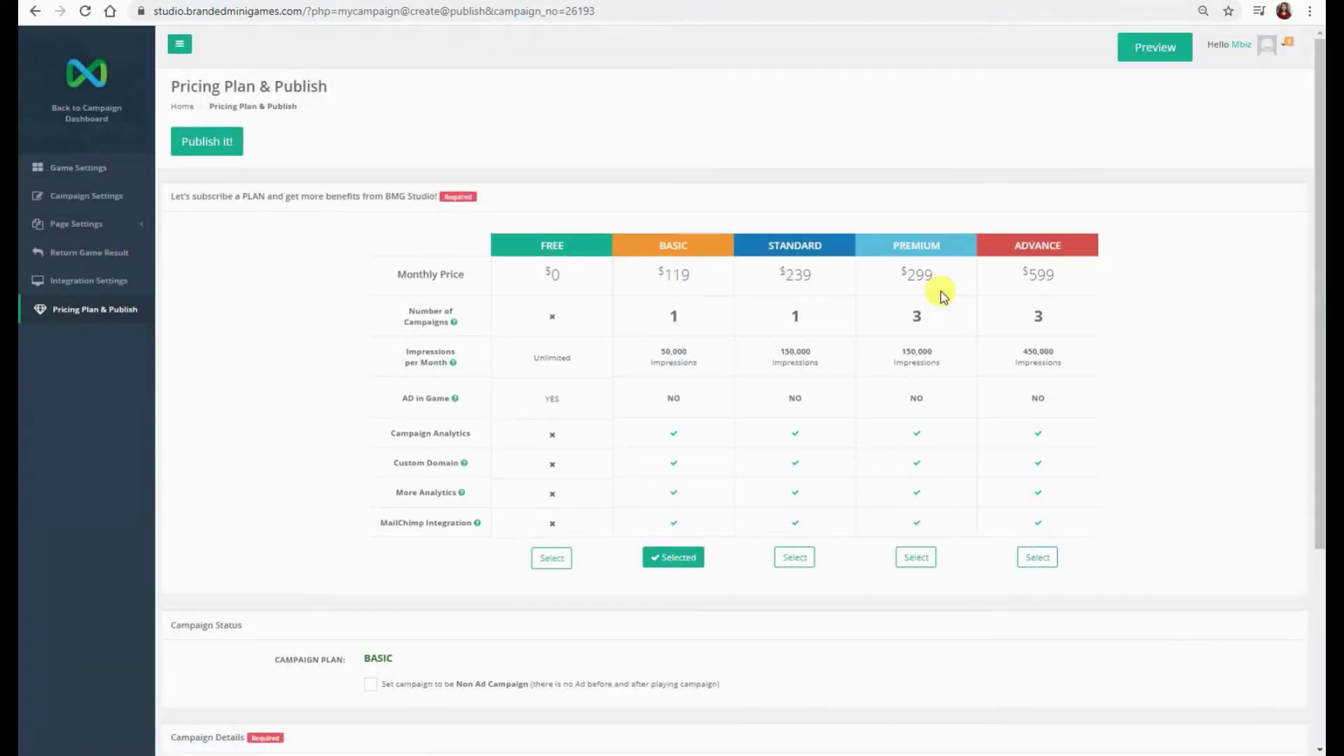
# Select the Free plan, publish the campaign, and accept the subscription notice.
pyautogui.click(552, 559)
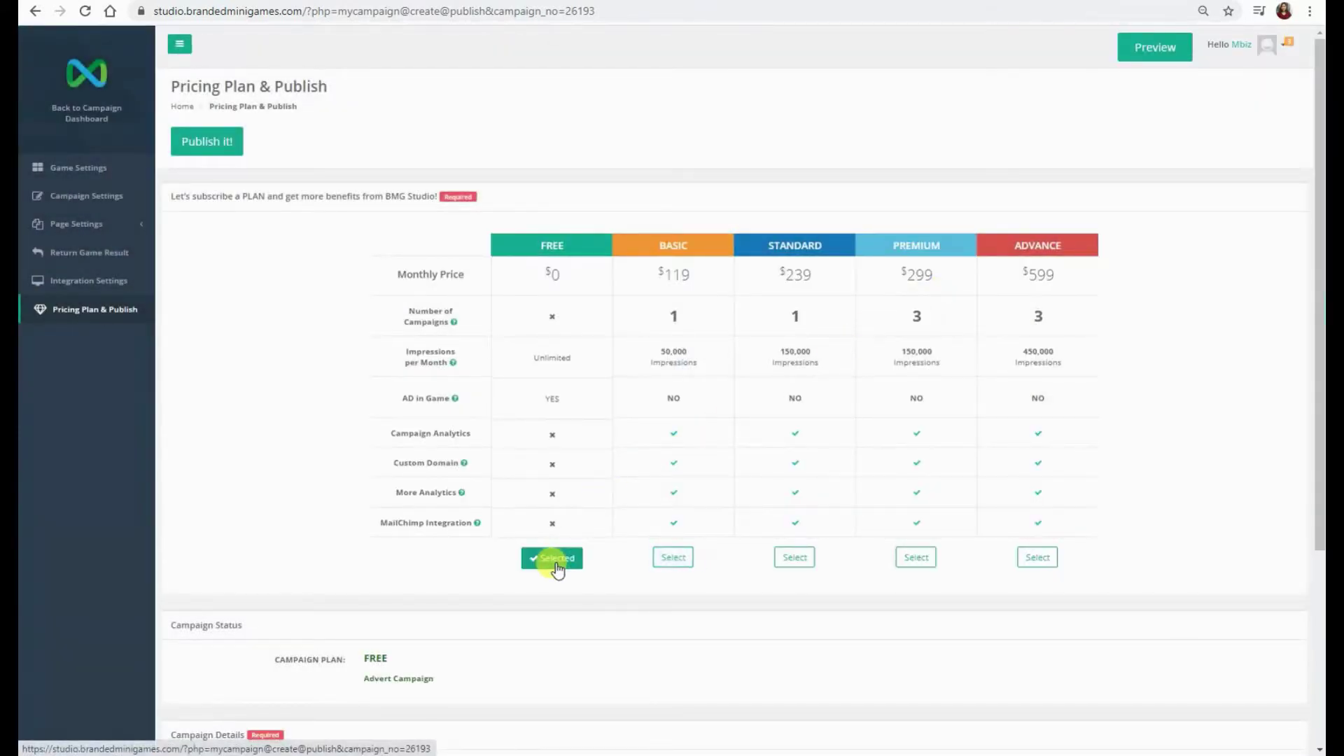
pyautogui.click(206, 144)
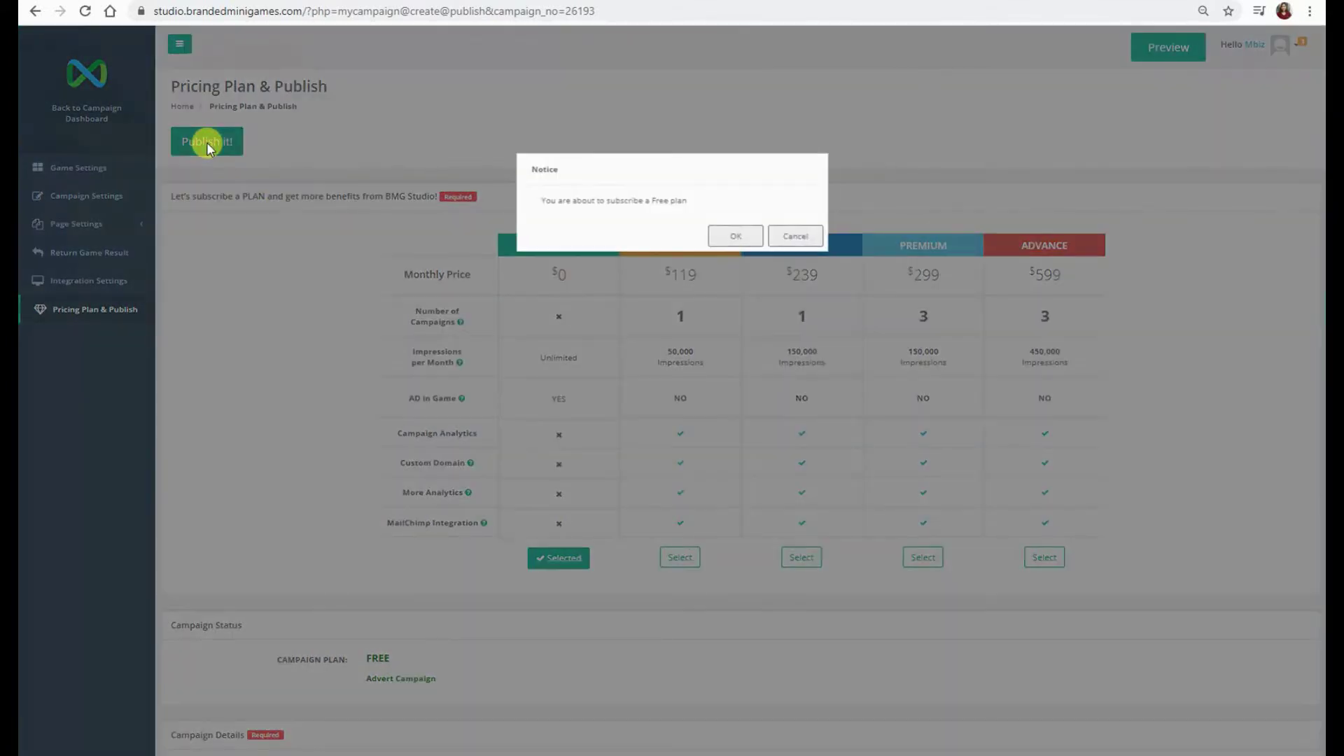
pyautogui.click(733, 238)
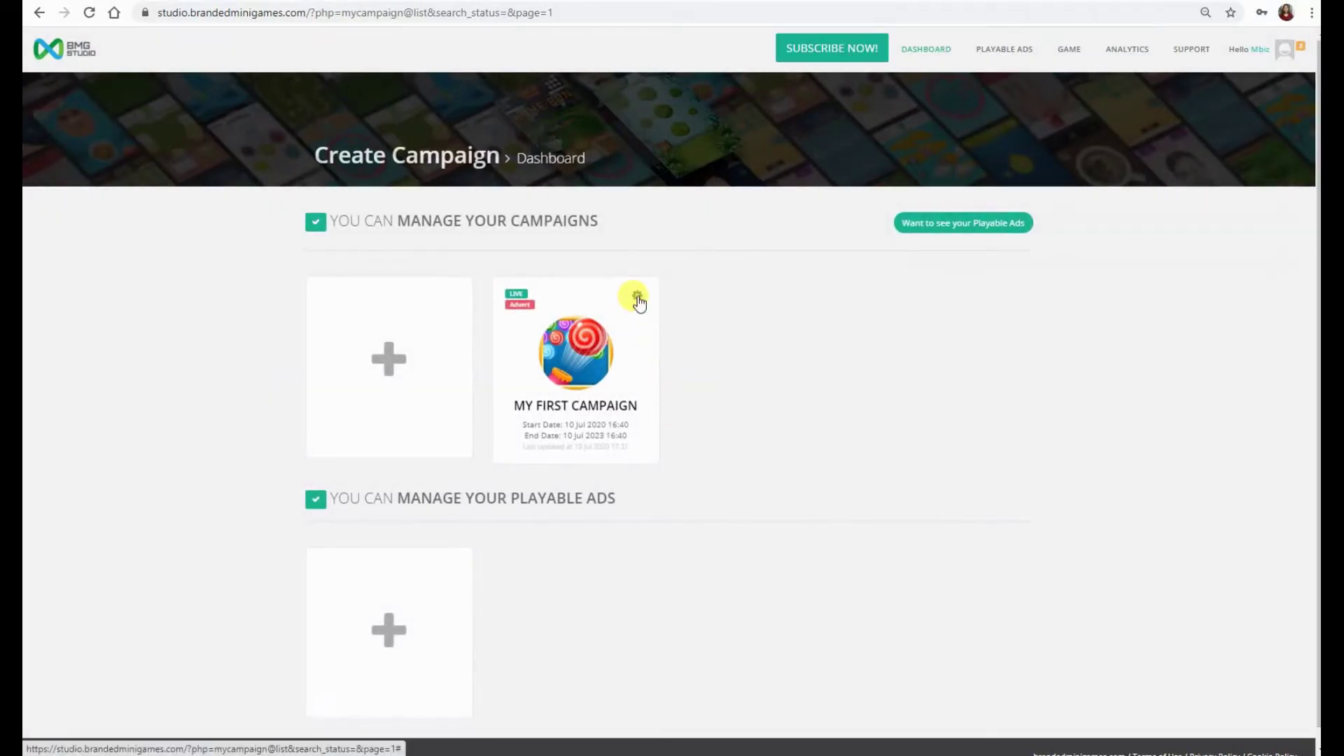
# Open the published My First Campaign from the dashboard, accept its terms and conditions, and start the game.
pyautogui.click(638, 299)
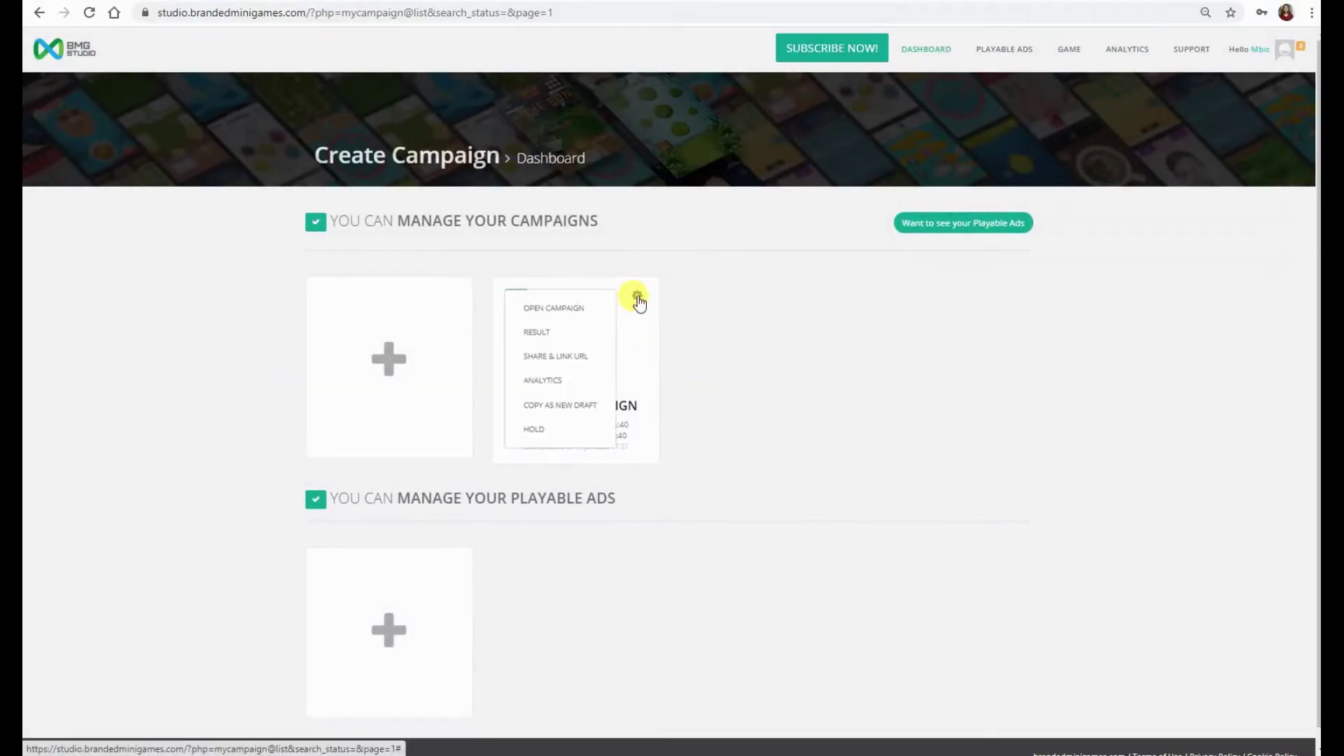
pyautogui.click(547, 308)
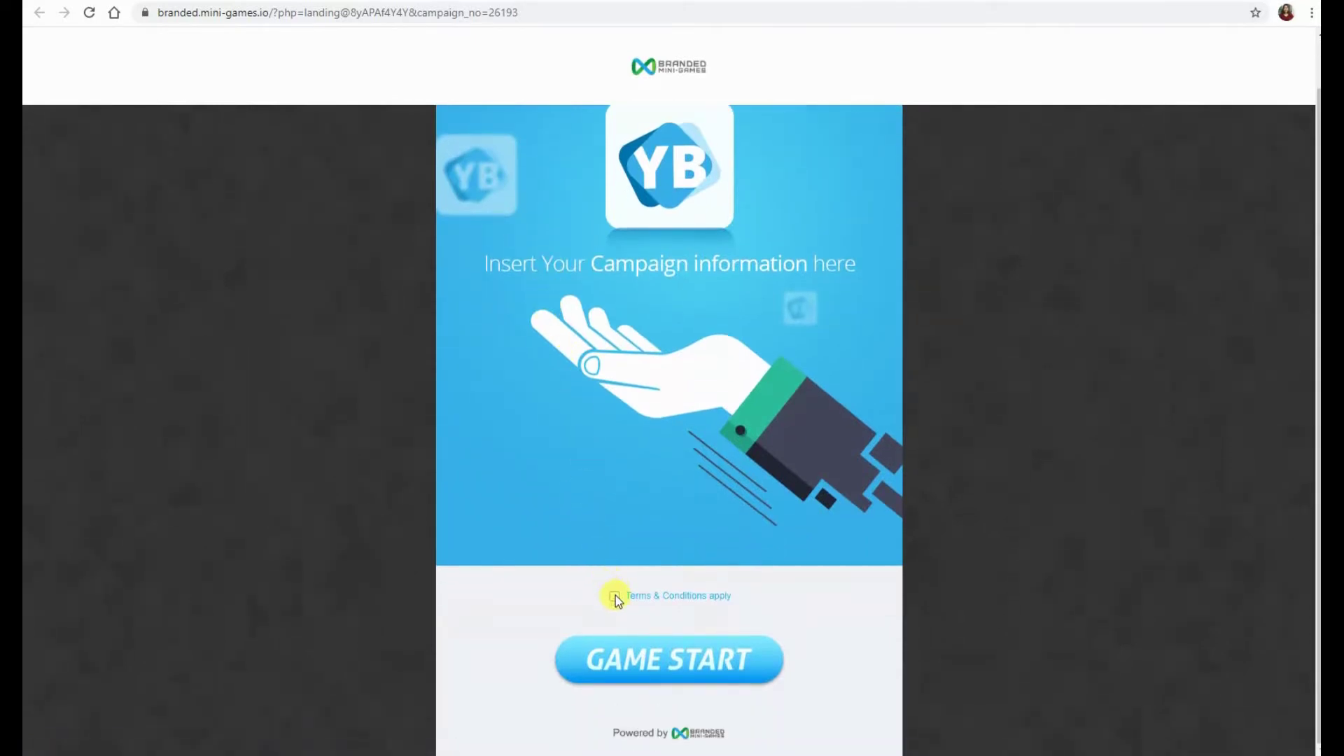
pyautogui.click(615, 596)
pyautogui.click(635, 662)
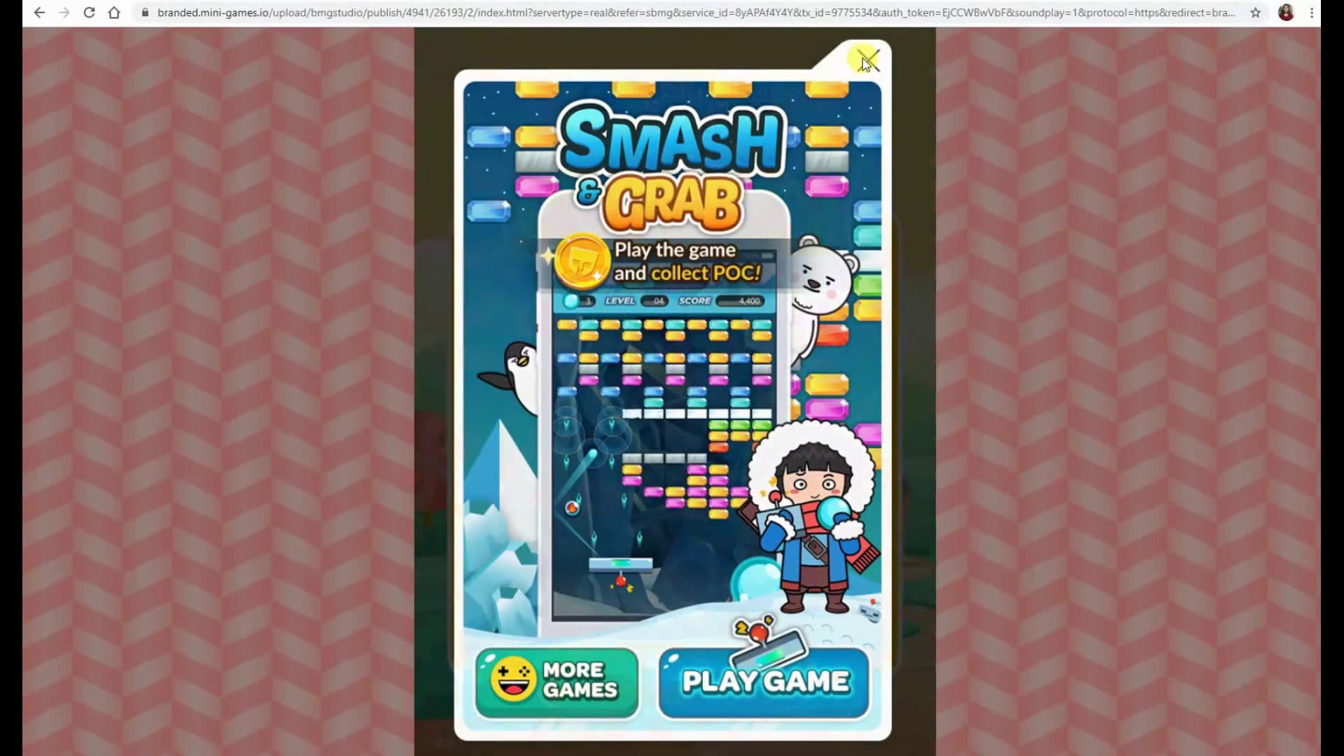
# Dismiss the Smash & Grab advert, start the game from the how-to-play screen, and mute its sound.
pyautogui.click(866, 61)
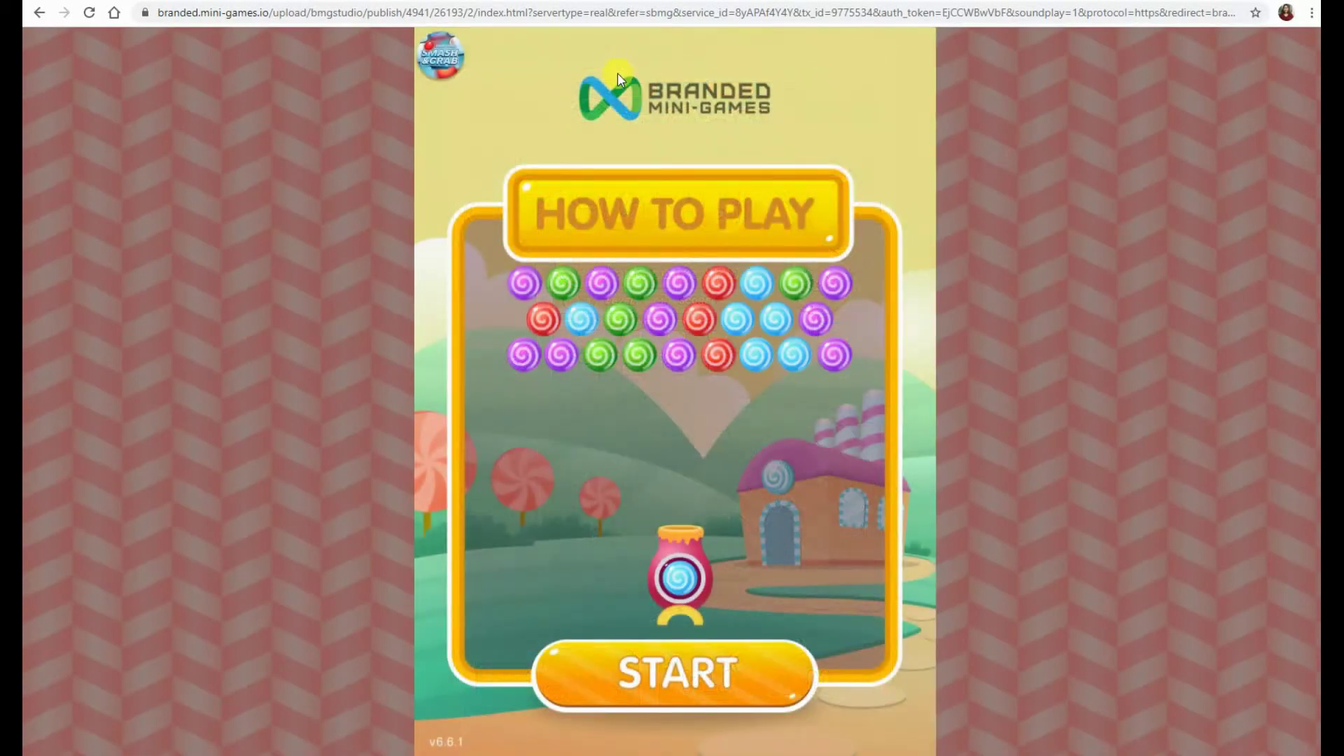
pyautogui.click(662, 674)
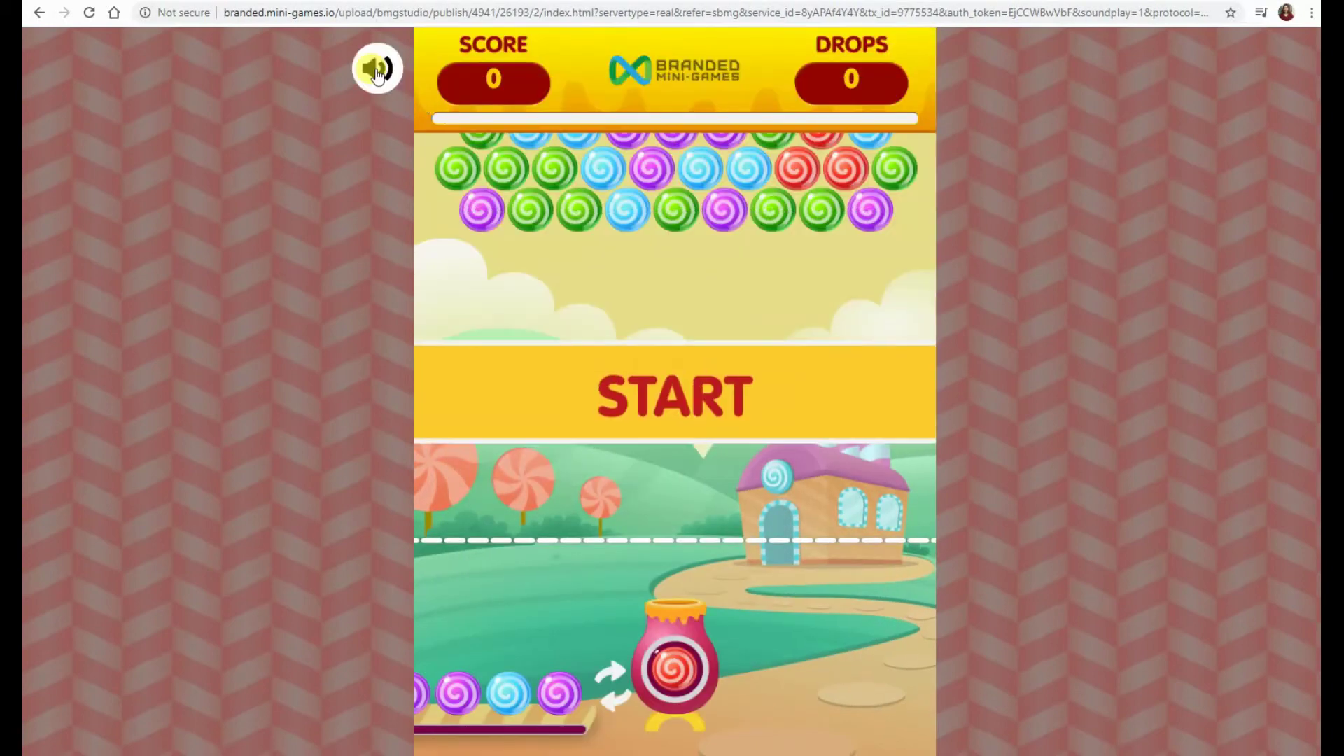
pyautogui.click(377, 67)
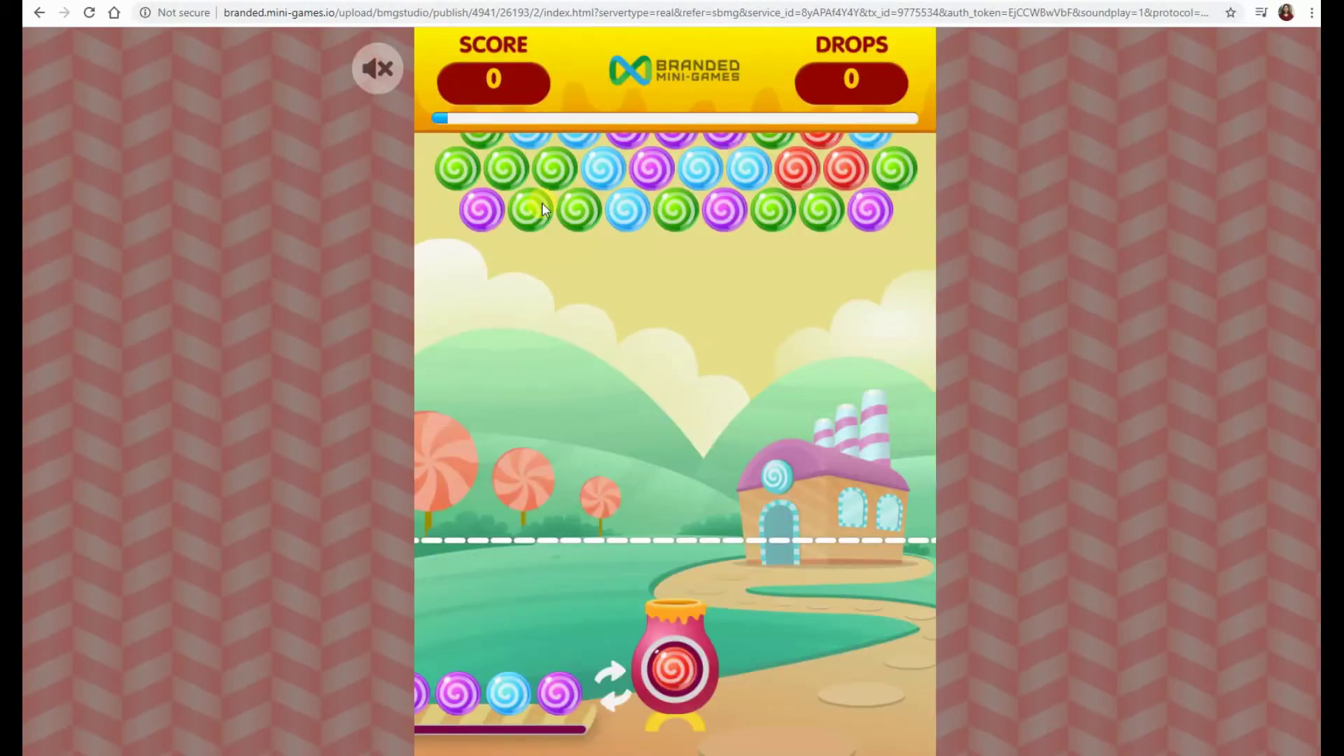
# Test-play the game by shooting candies from the cannon at the rows of candies above.
pyautogui.click(916, 243)
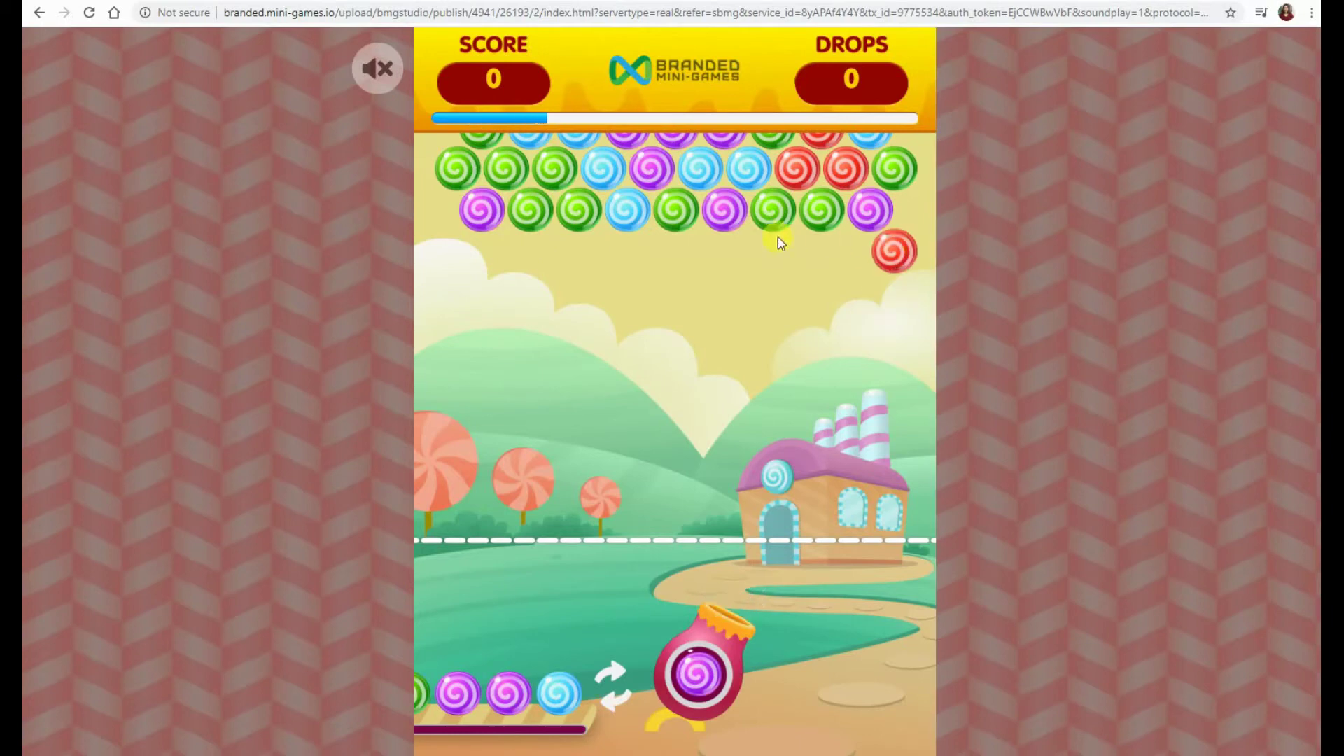
pyautogui.click(732, 231)
pyautogui.click(632, 230)
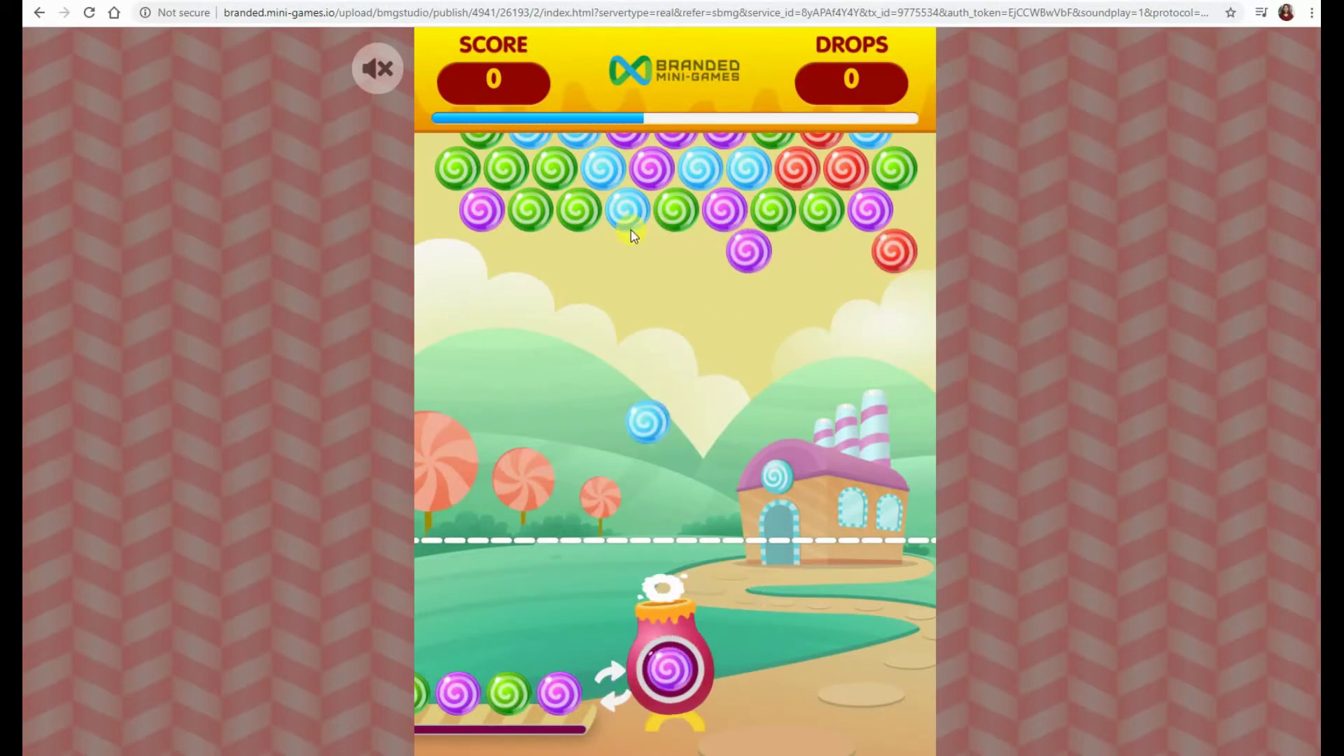
pyautogui.click(724, 240)
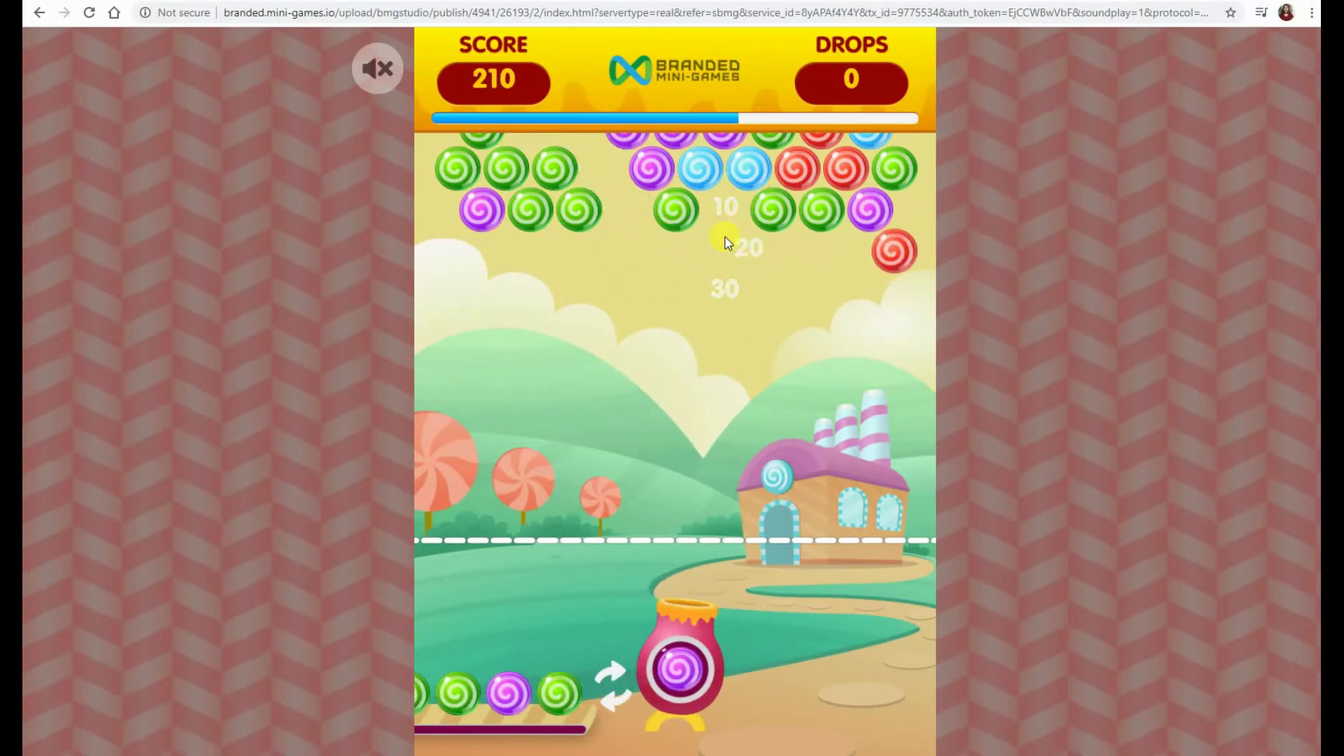
pyautogui.click(623, 207)
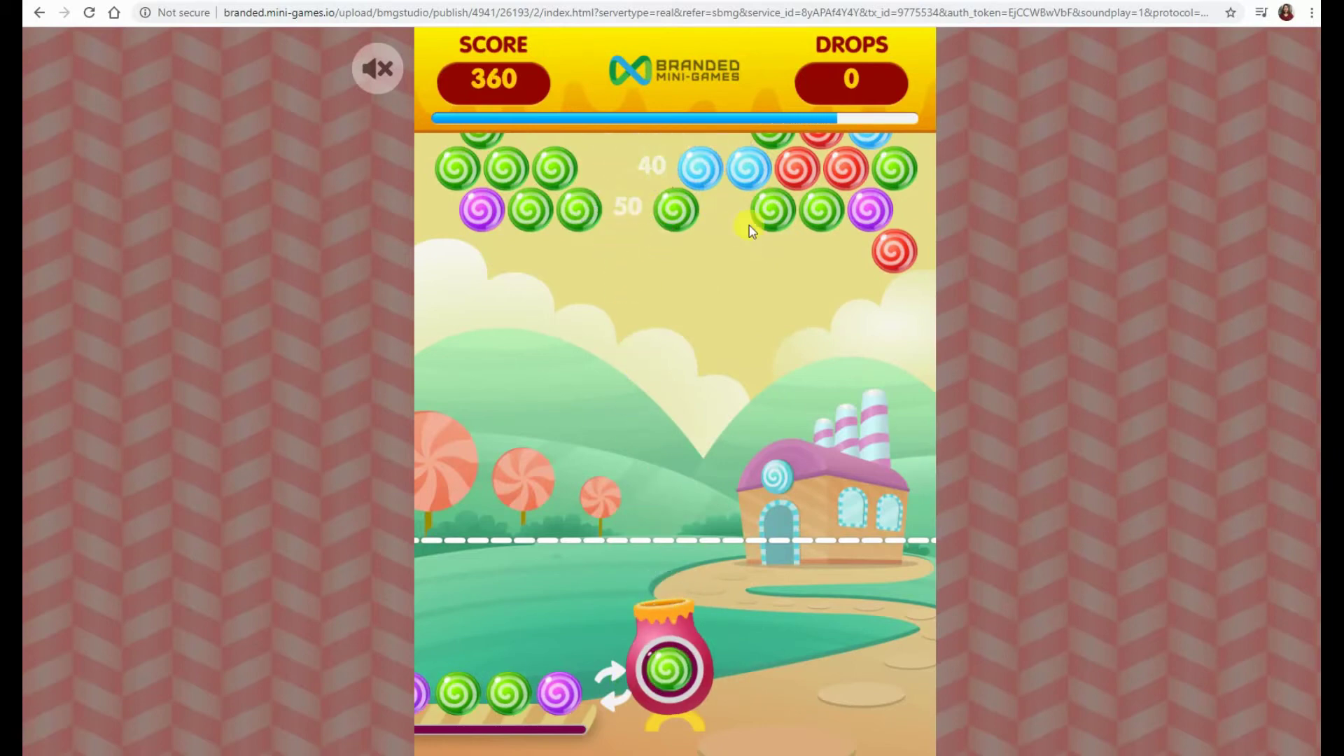
pyautogui.click(718, 222)
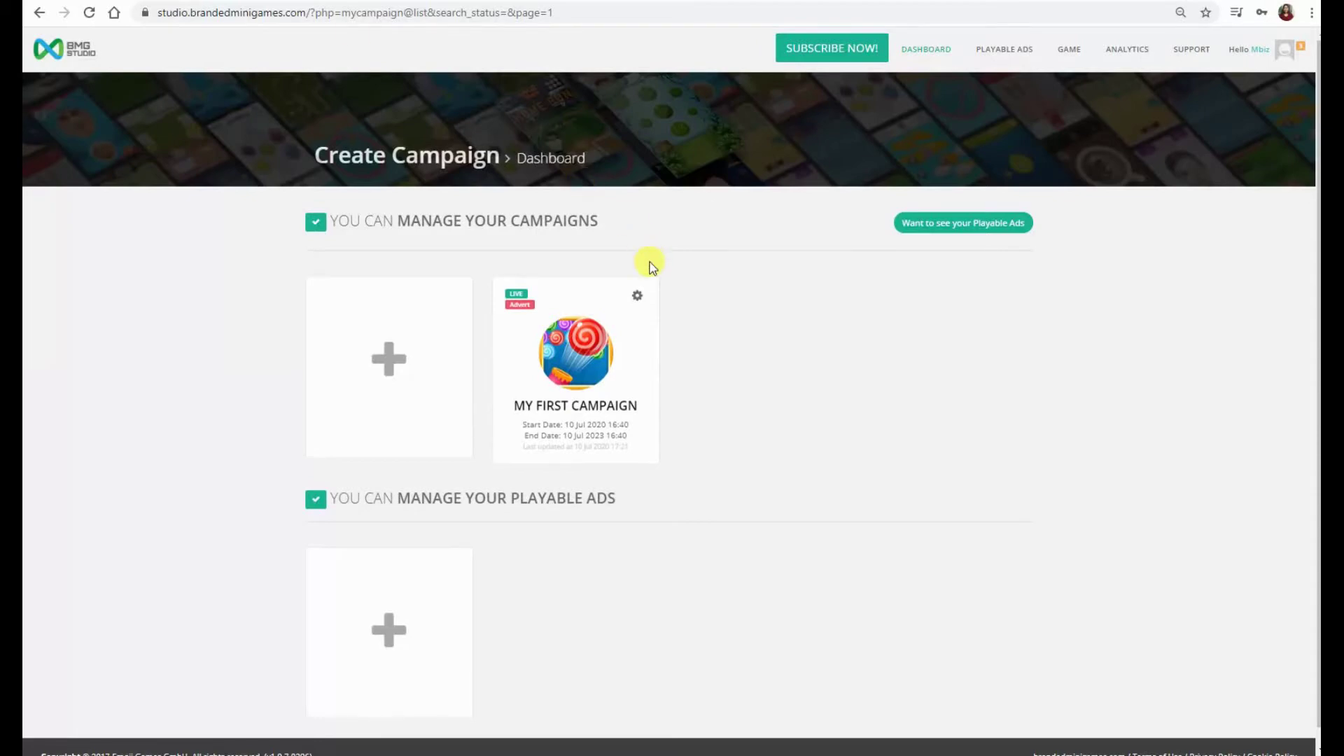
# Copy the share link URL of My First Campaign to the clipboard and close the sharing dialog.
pyautogui.click(637, 296)
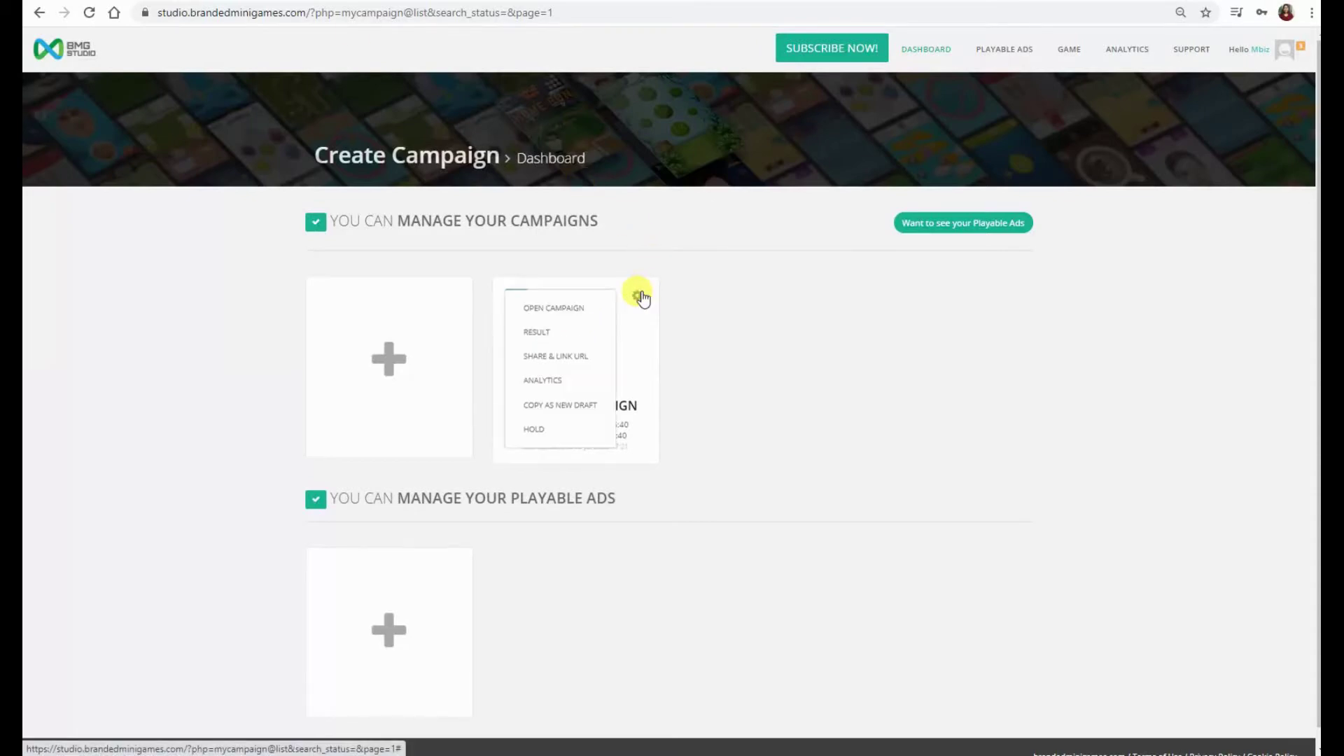
pyautogui.click(546, 356)
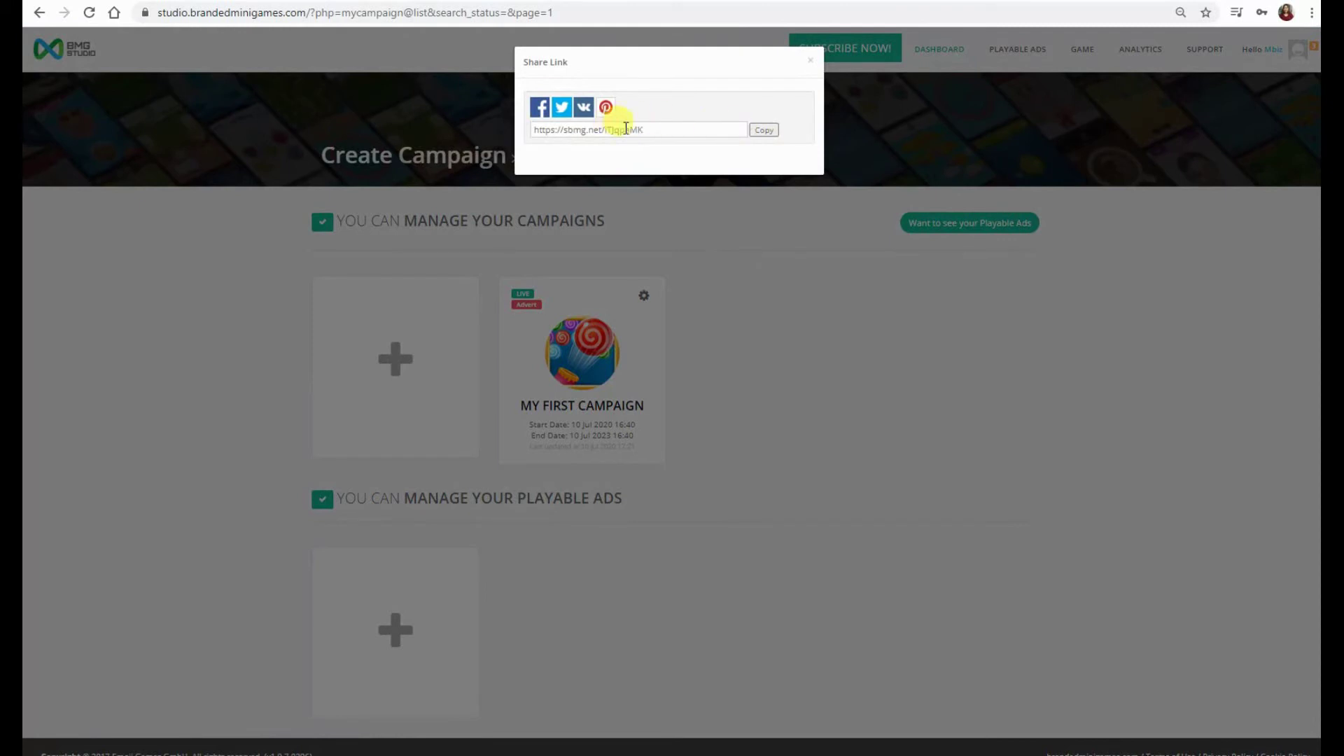
pyautogui.doubleClick(658, 129)
pyautogui.click(656, 128)
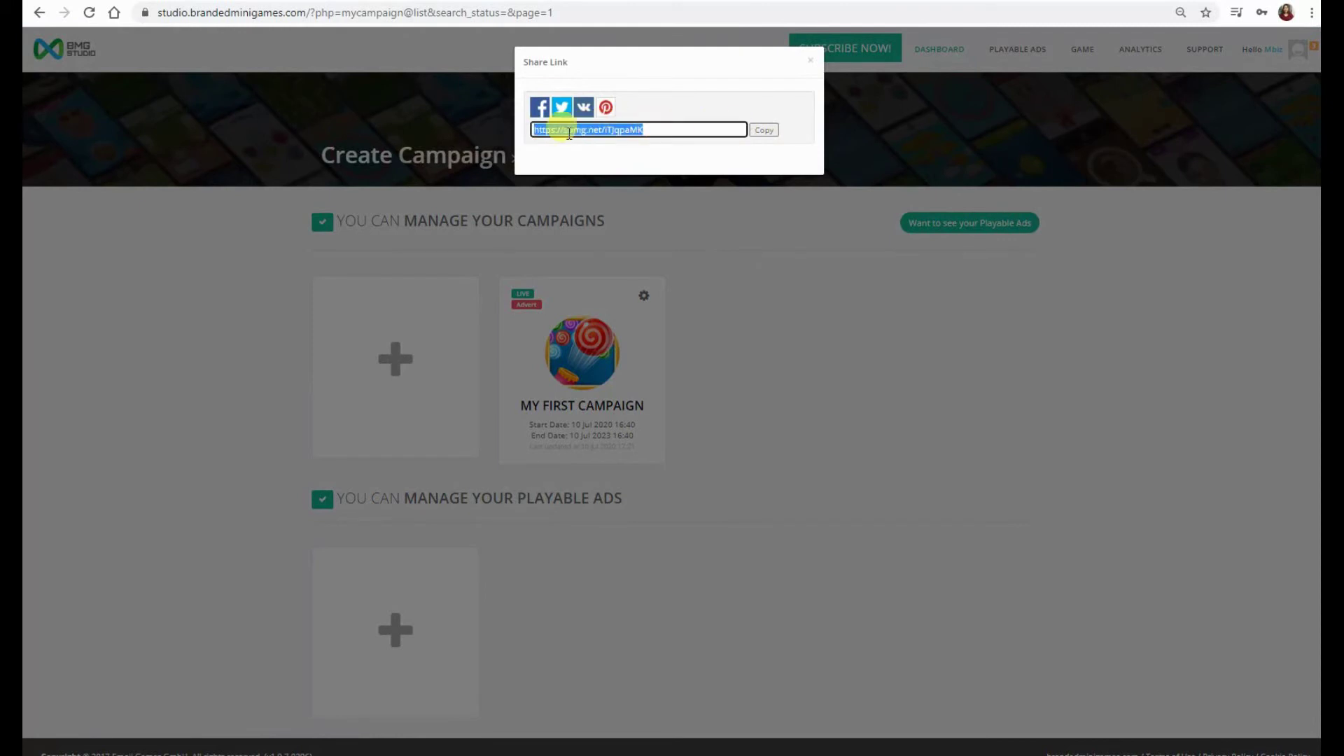
pyautogui.click(764, 133)
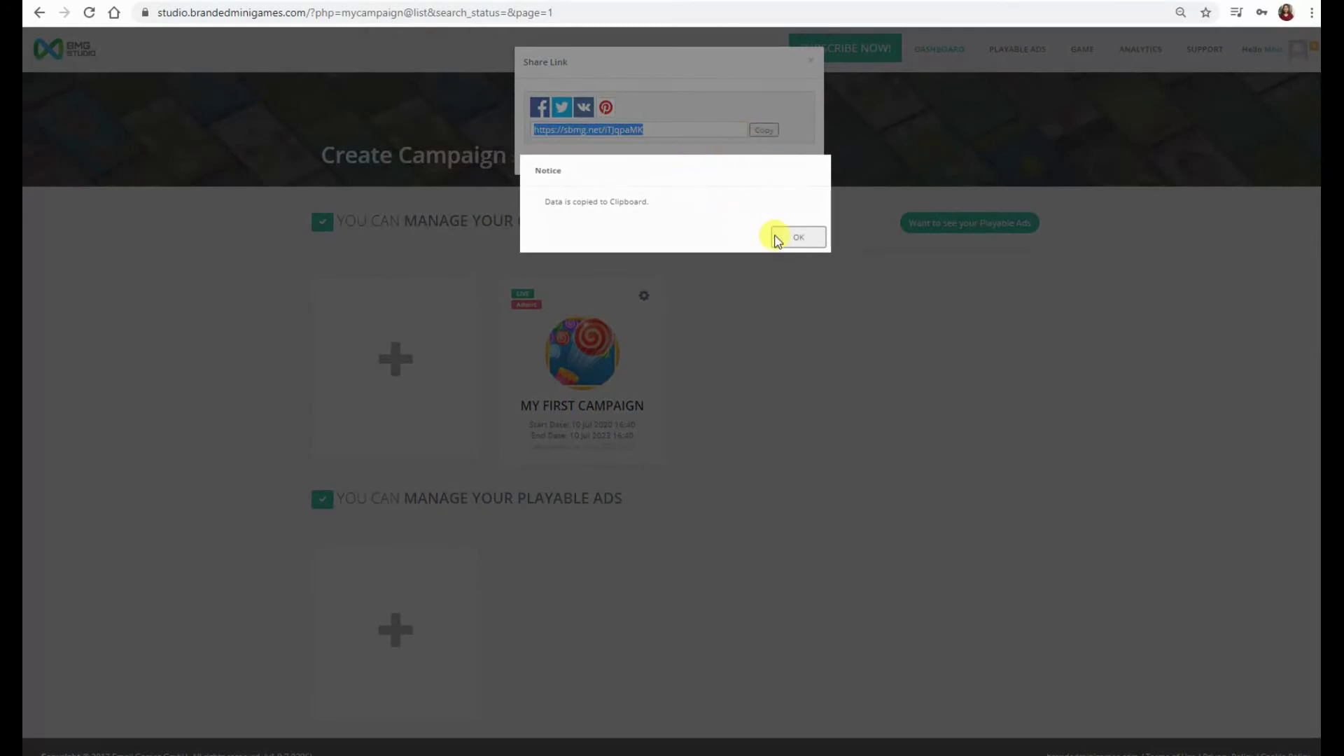
pyautogui.click(777, 238)
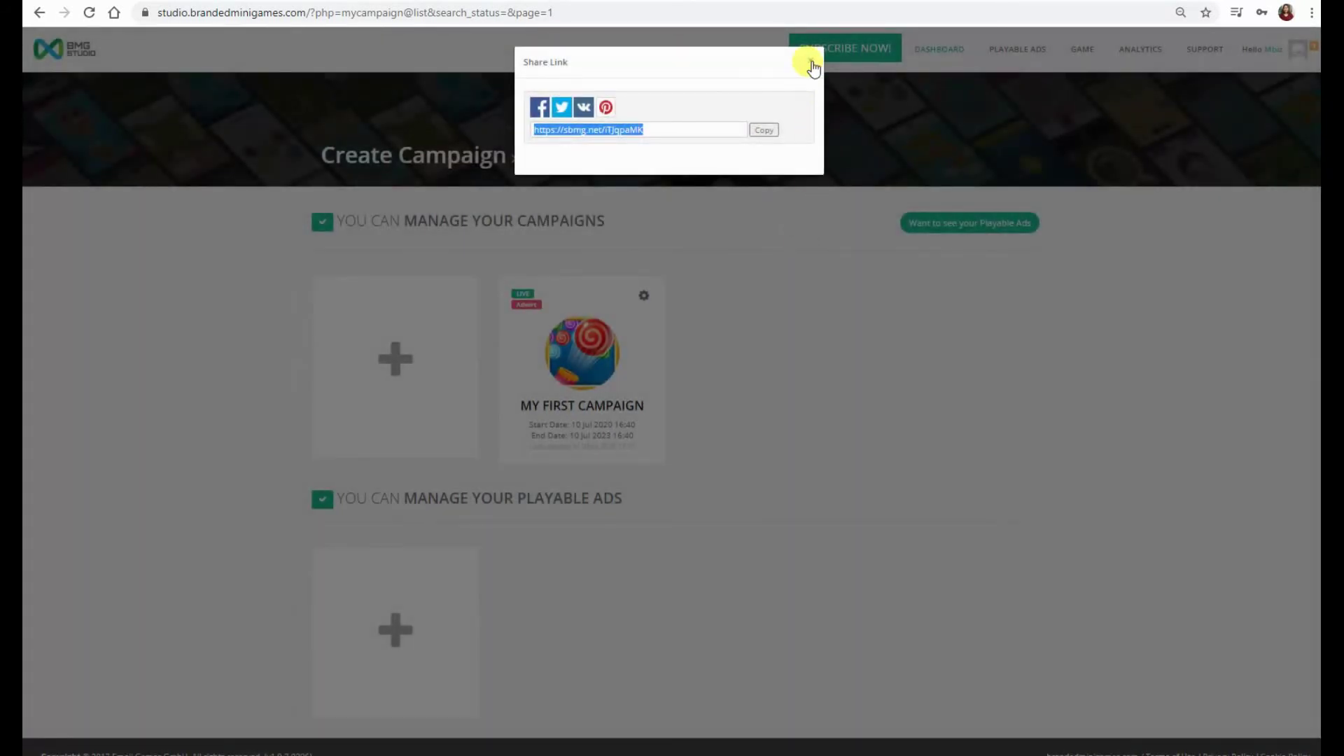
pyautogui.click(812, 67)
pyautogui.scroll(-1, 833, 358)
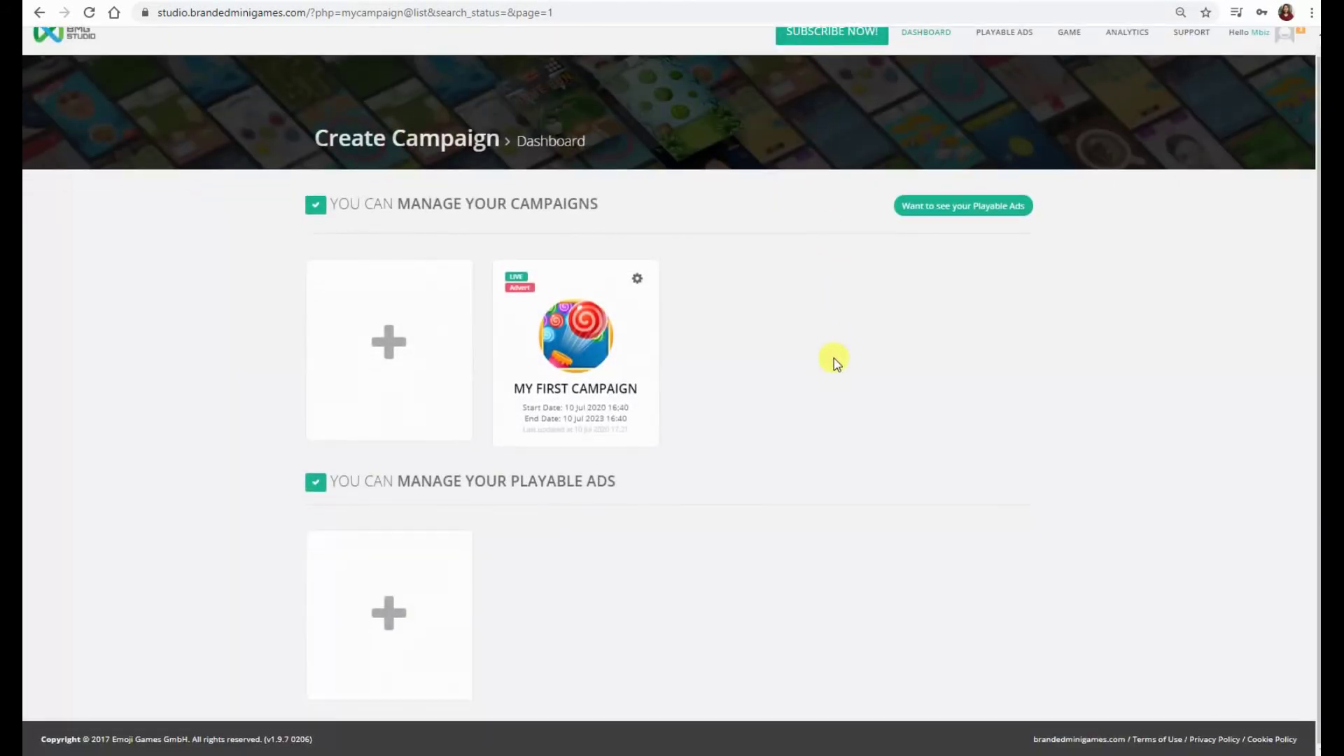